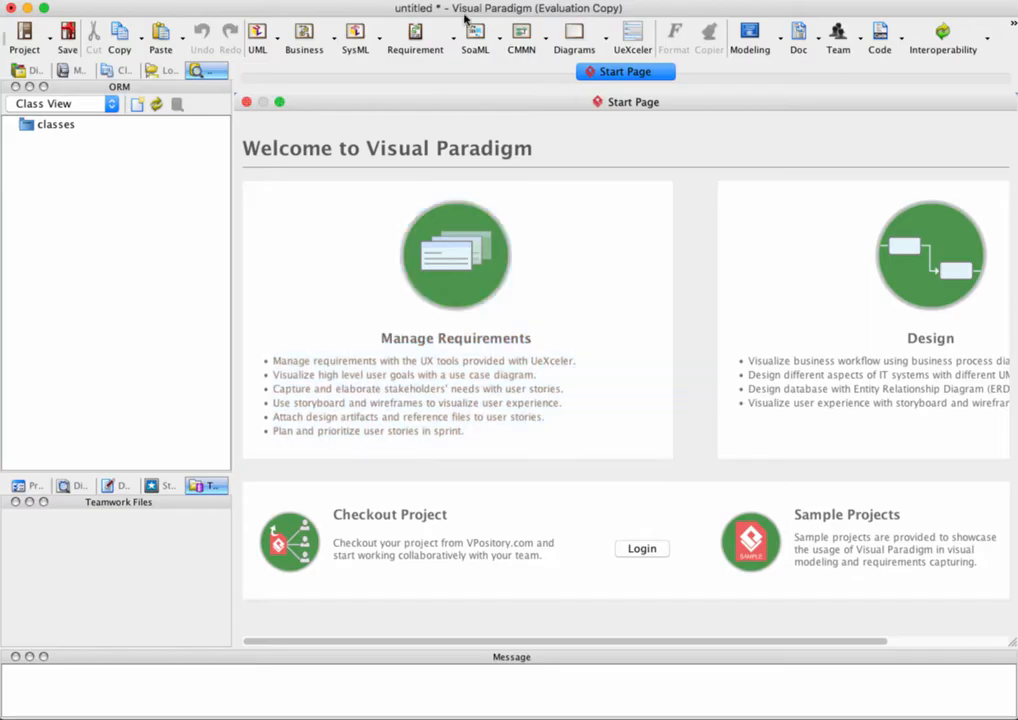
Step: View the program's version and evaluation licence information, and close the About window
left_click(470, 0)
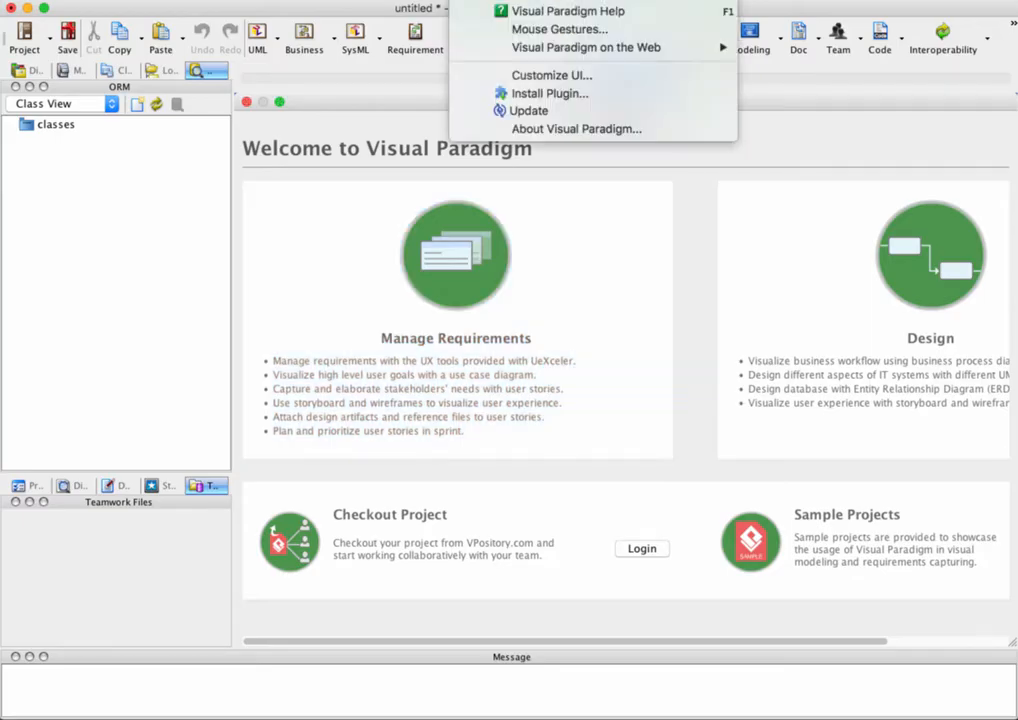
left_click(553, 130)
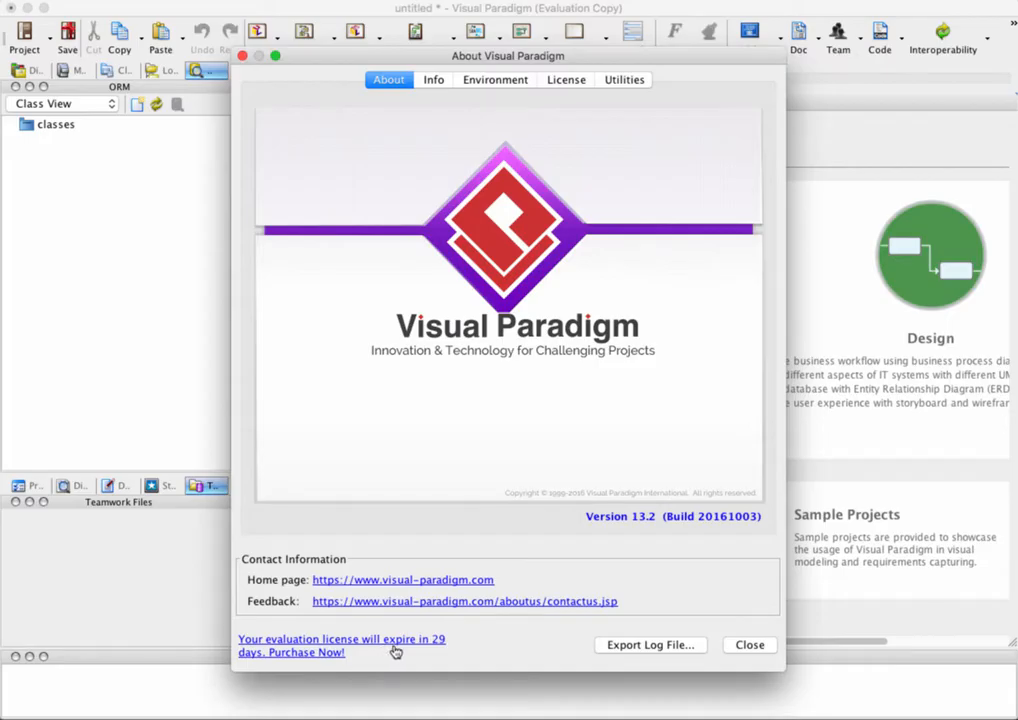
left_click(749, 645)
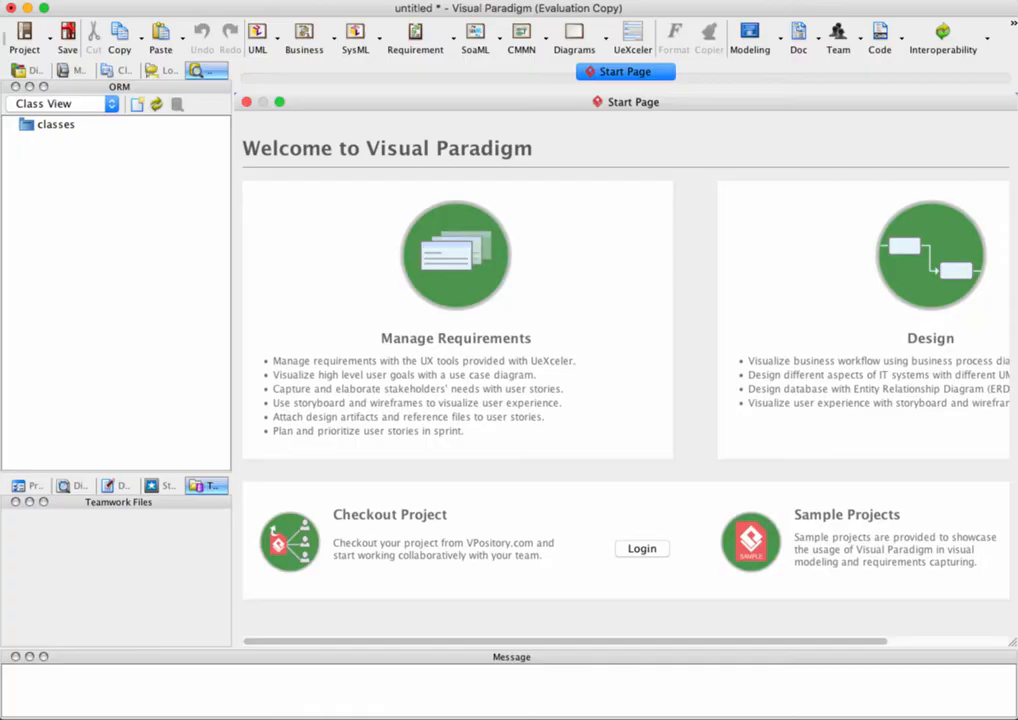
Step: Check in the general appearance options that the Classic user interface is selected, and accept the application options
left_click(5, 0)
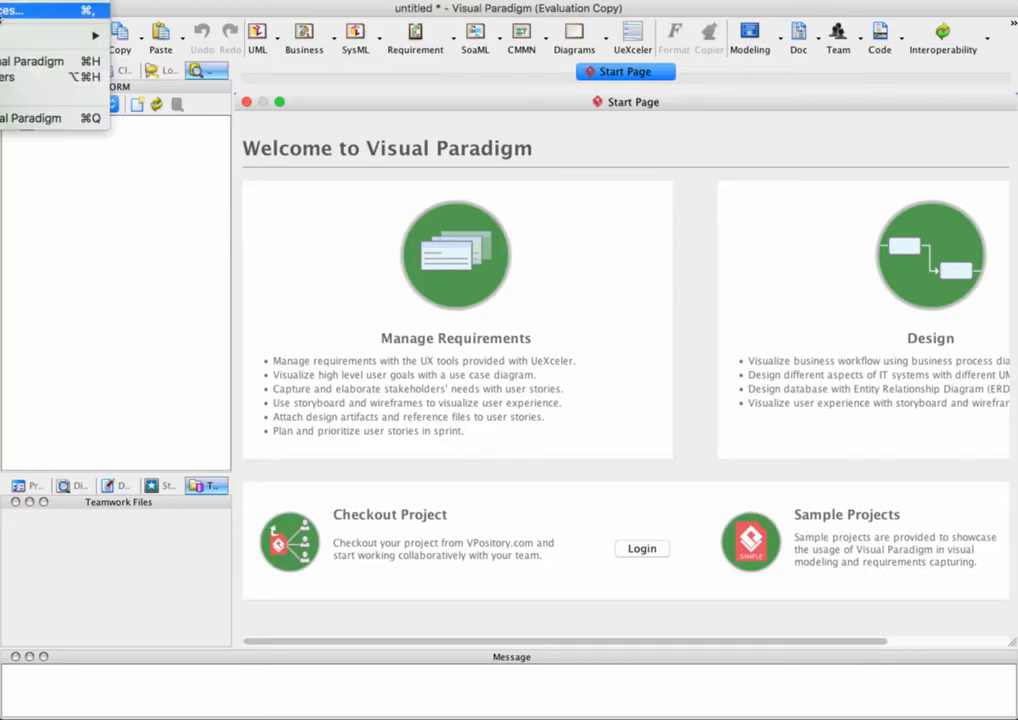
left_click(8, 10)
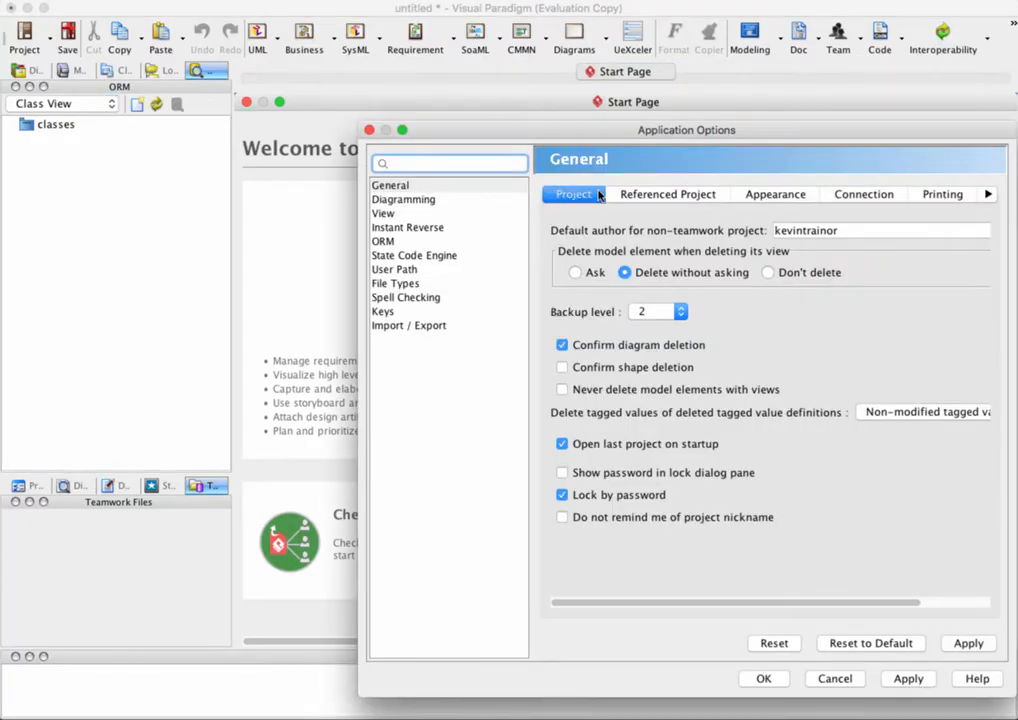
left_click(789, 199)
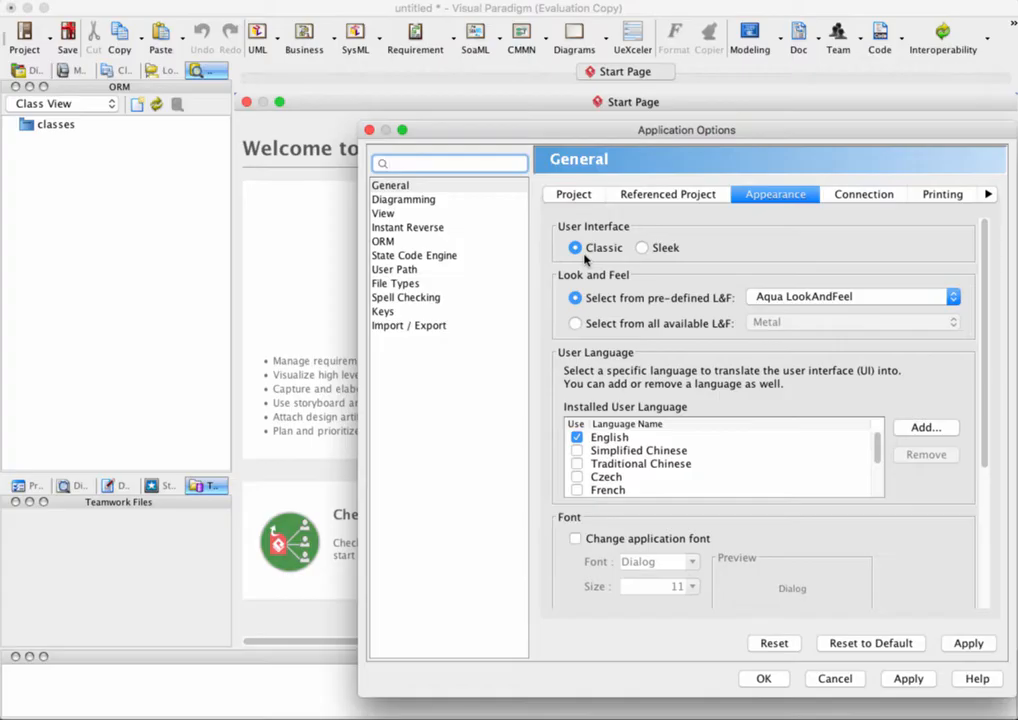
left_click(783, 679)
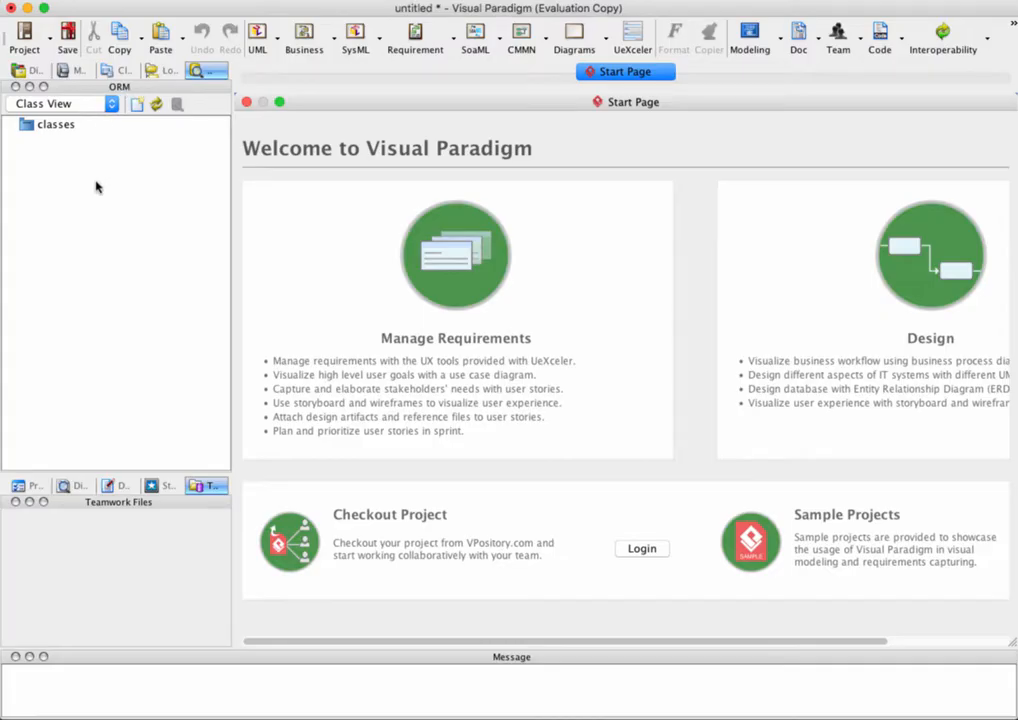
Step: Close the ORM, Logical View, Class Repository, Model Explorer and Diagram Navigator panes
left_click(15, 87)
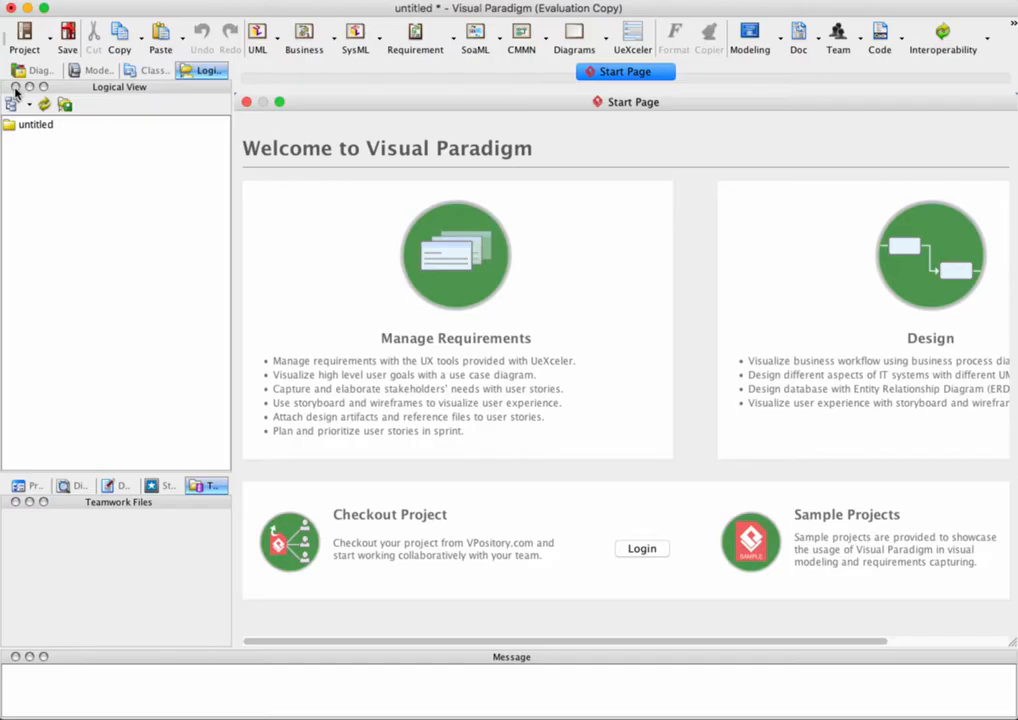
left_click(15, 87)
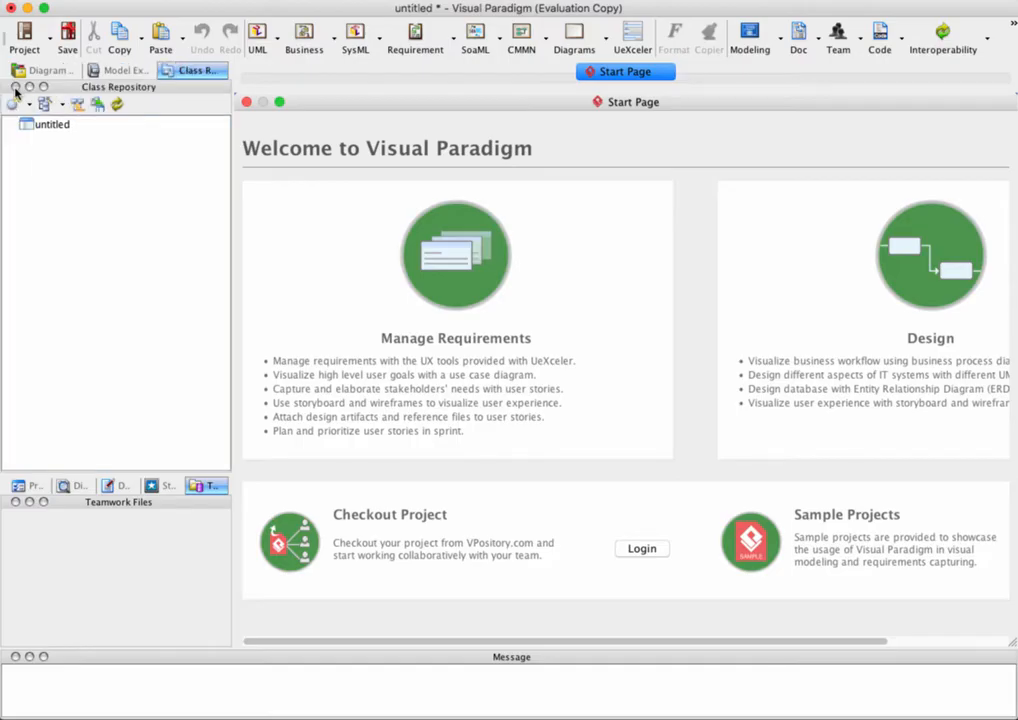
left_click(15, 87)
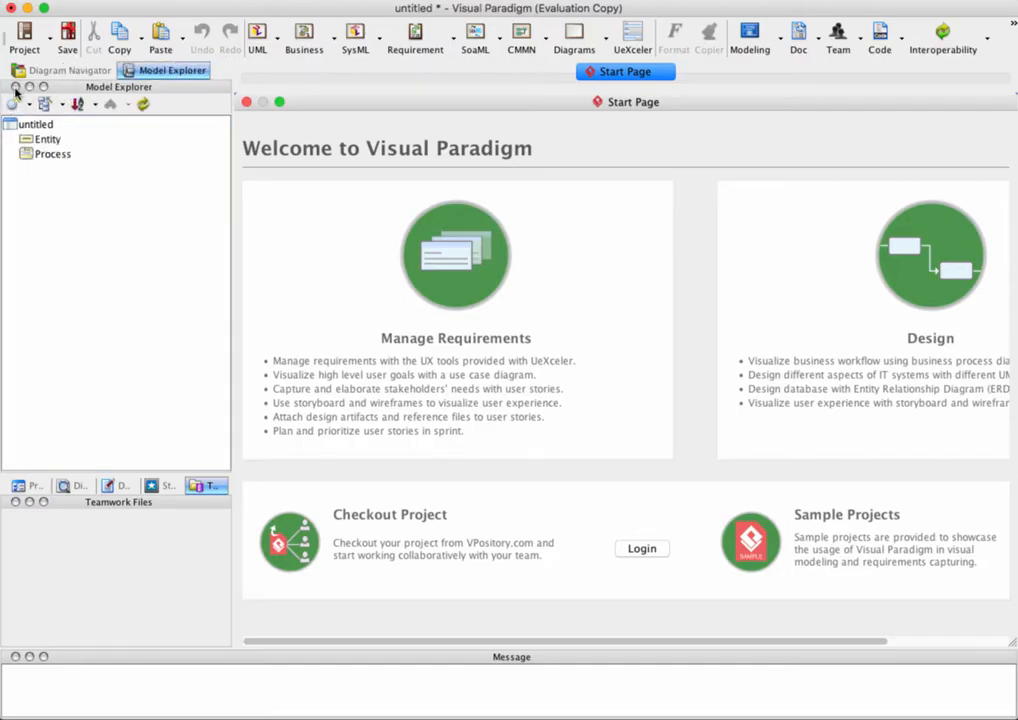
left_click(15, 87)
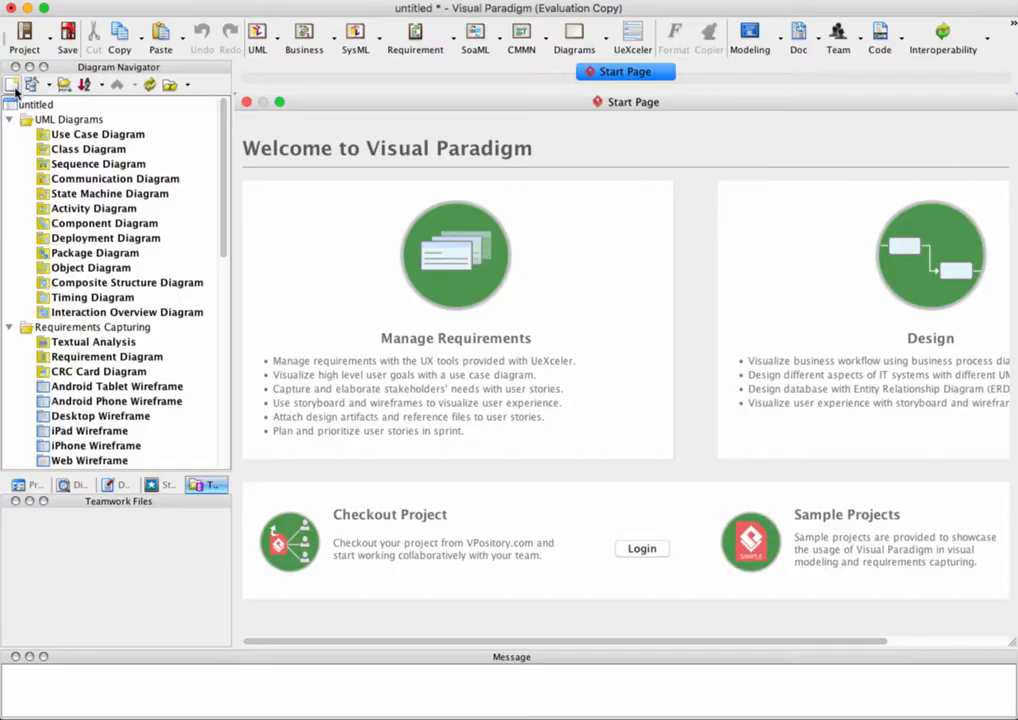
left_click(15, 67)
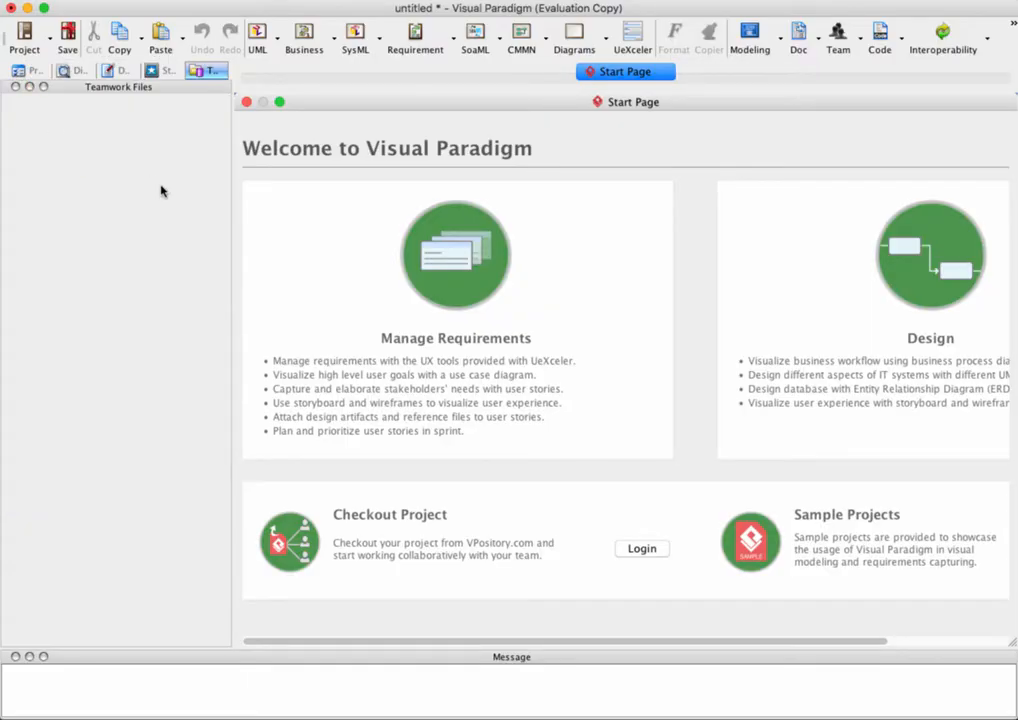
Step: Close the Teamwork Files, Description, Property and other remaining side panes to free the full width for the diagram area
left_click(15, 87)
left_click(15, 87)
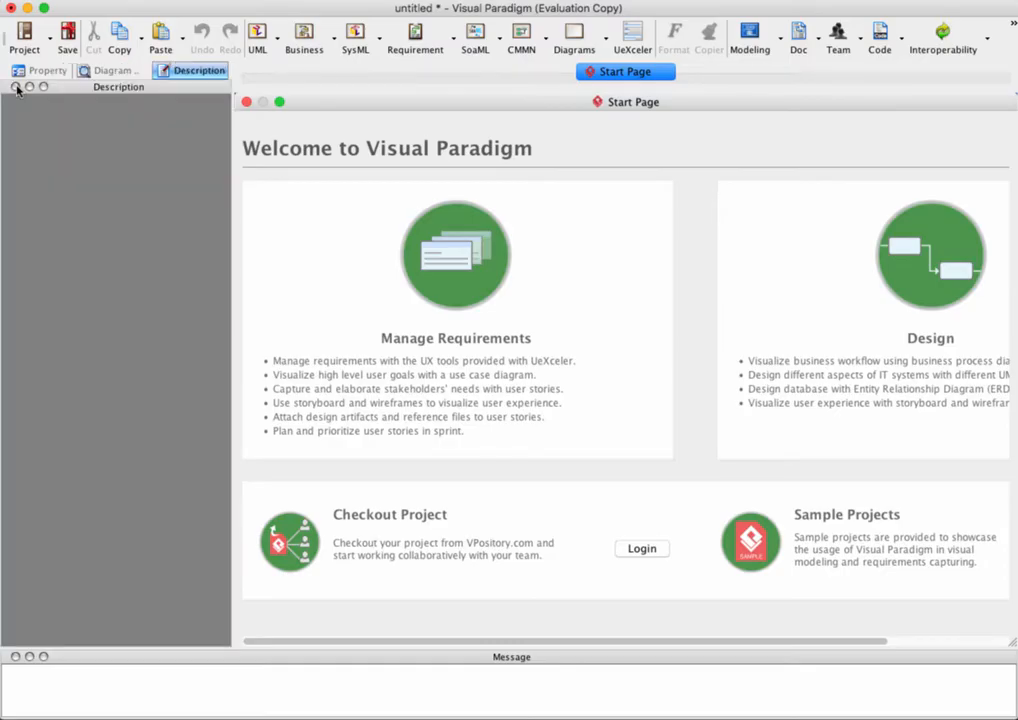
left_click(15, 87)
left_click(15, 87)
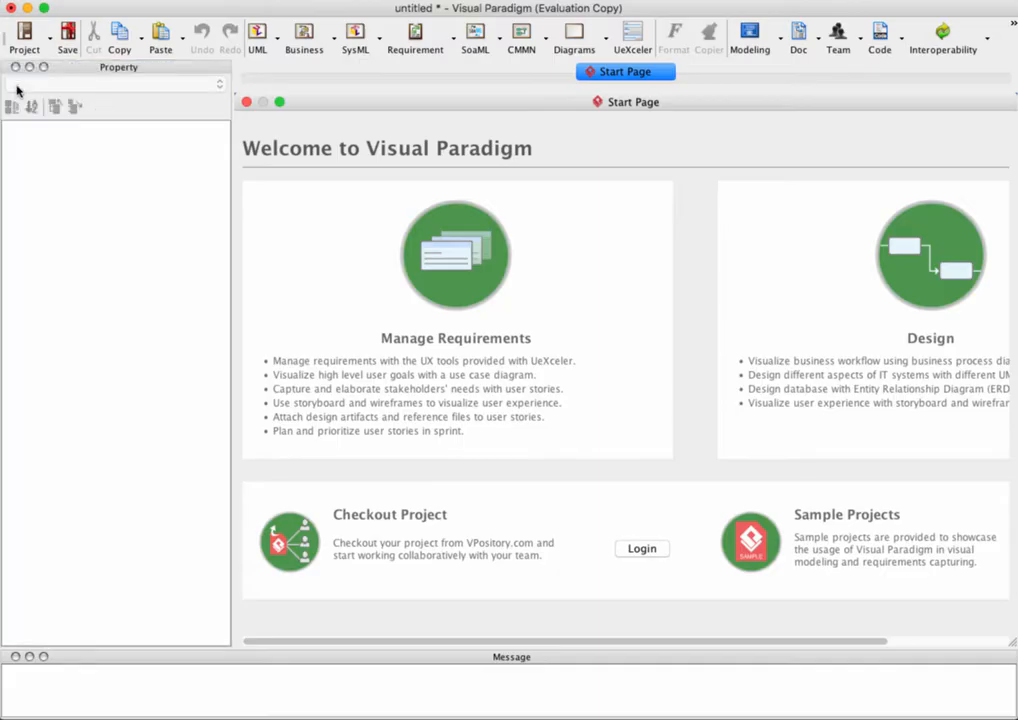
left_click(15, 67)
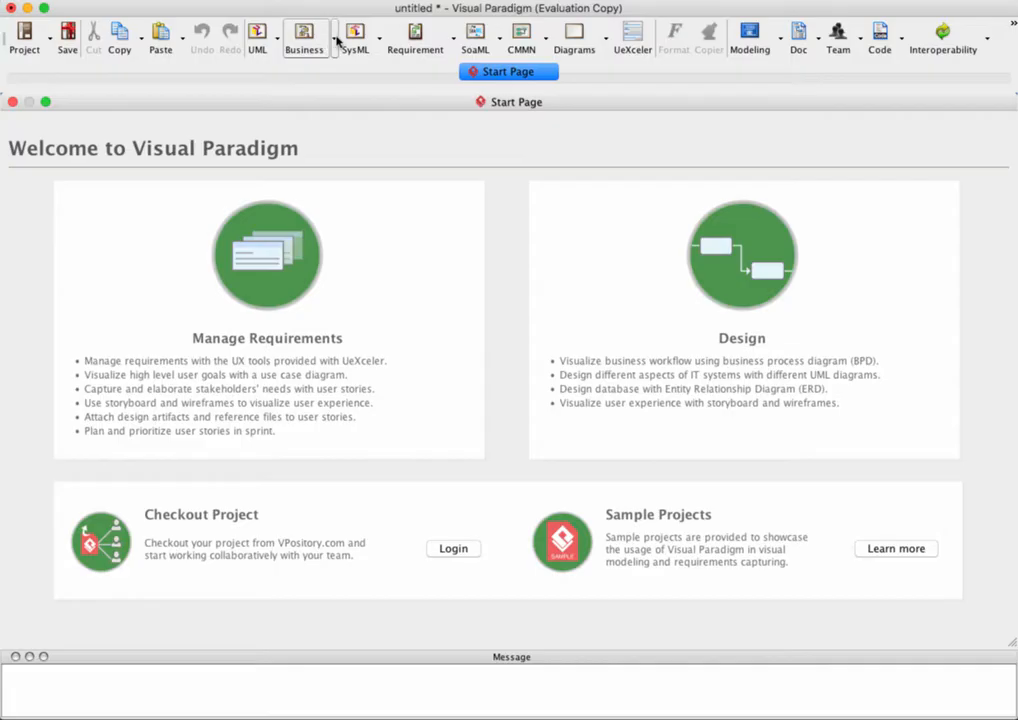
Step: Create a data flow diagram and place one process near the middle of the canvas, keeping the default names
left_click(335, 41)
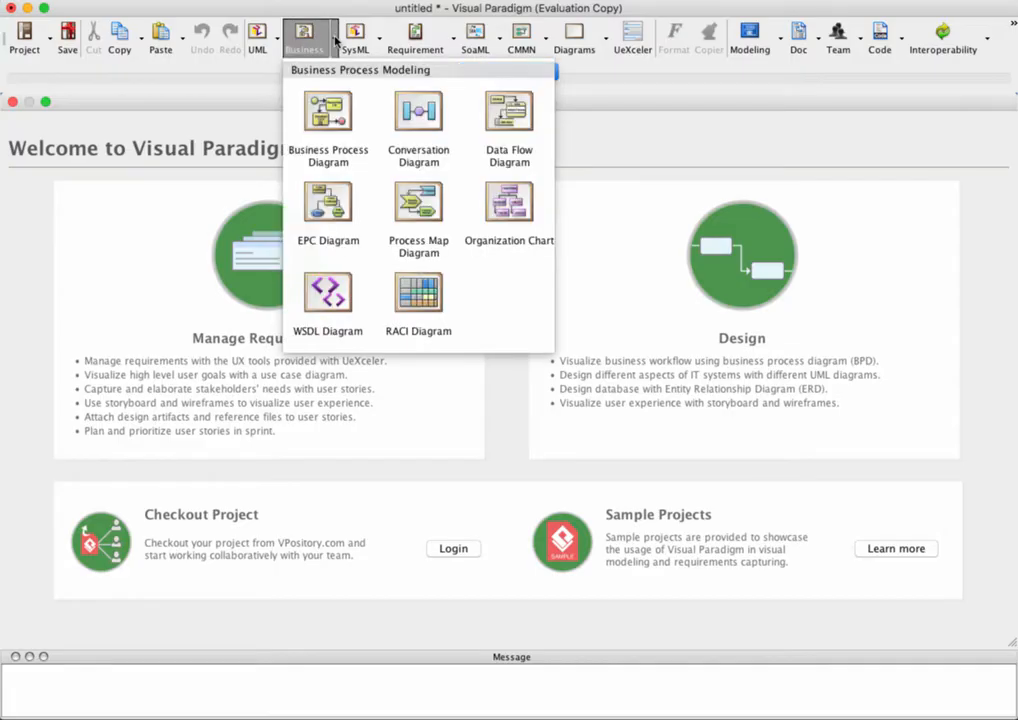
left_click(496, 112)
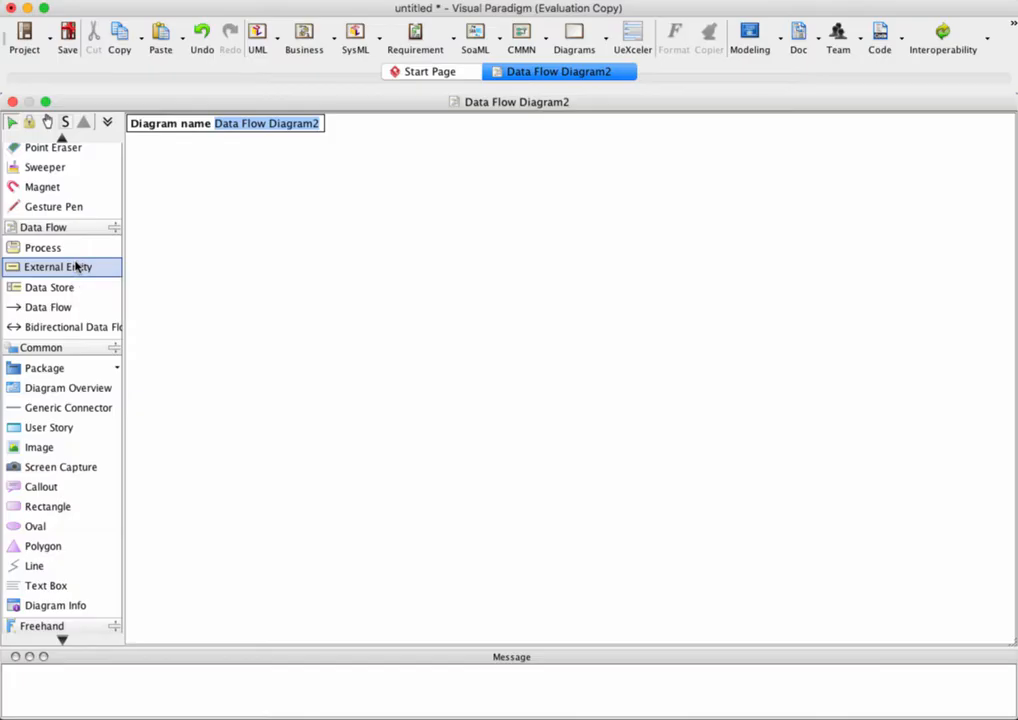
left_click(52, 250)
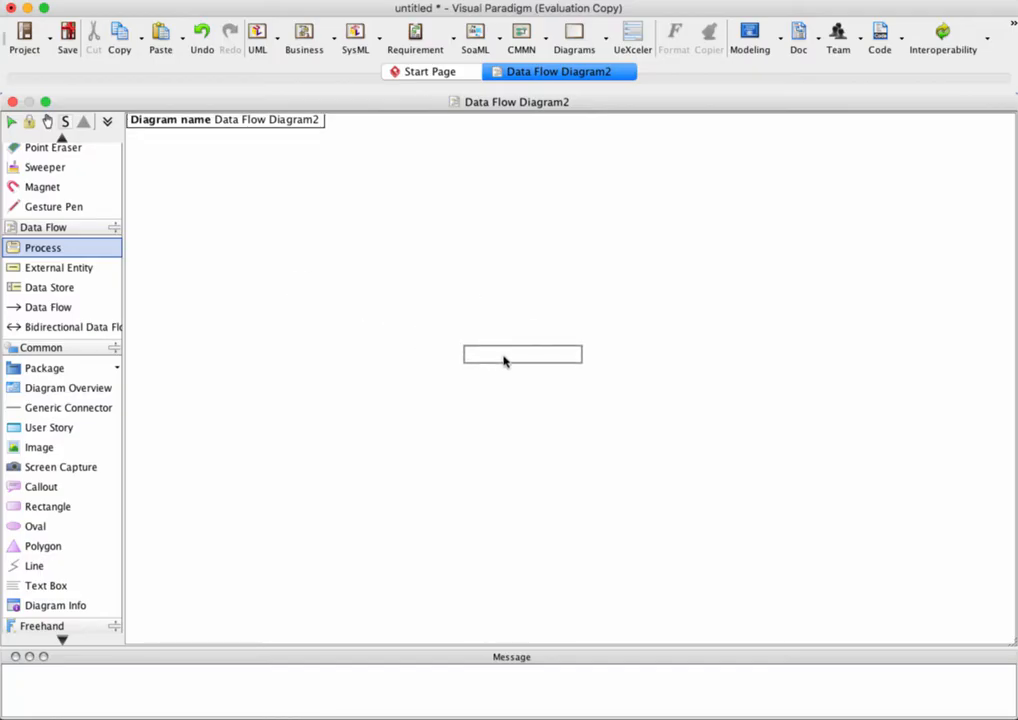
left_click(505, 360)
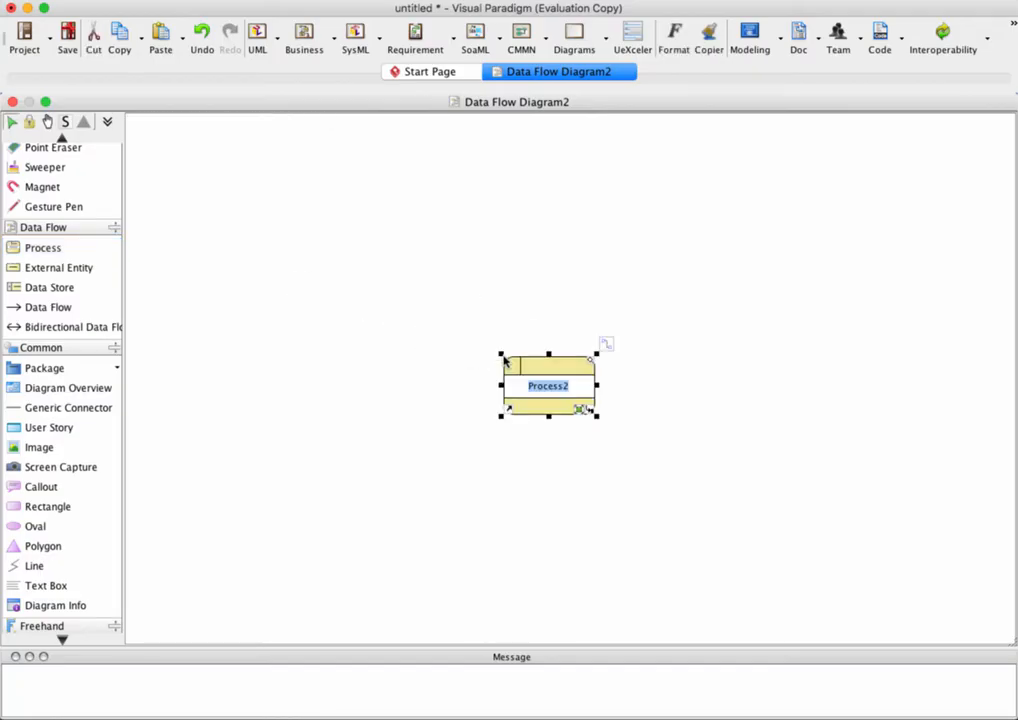
left_click(545, 434)
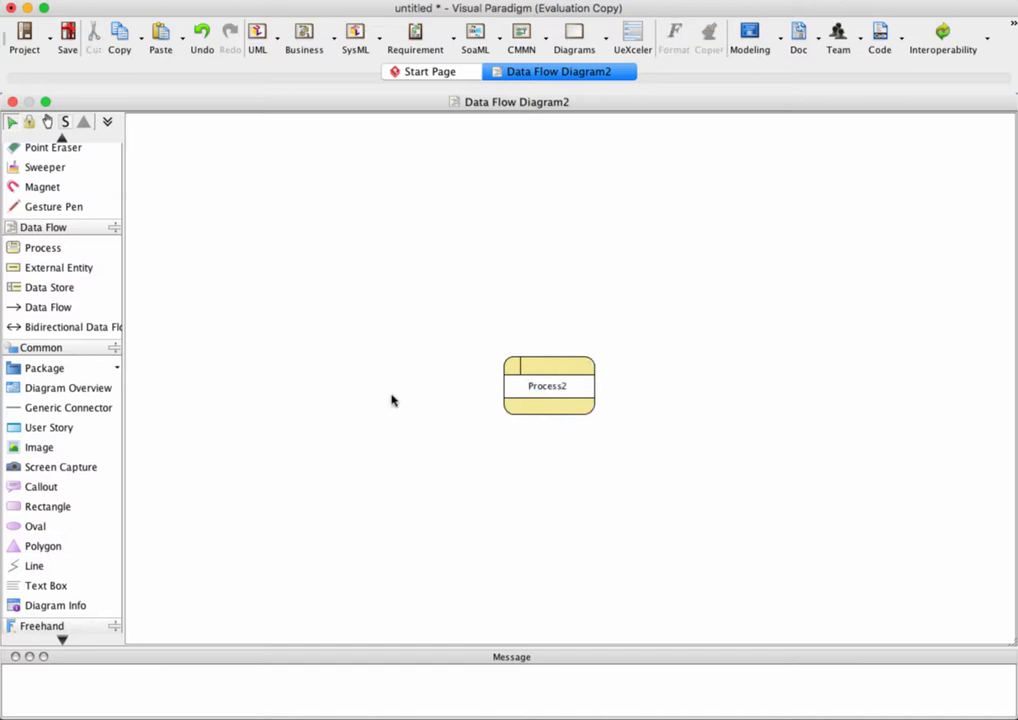
Step: Add an external entity and position it above and well to the left of the process
left_click(55, 270)
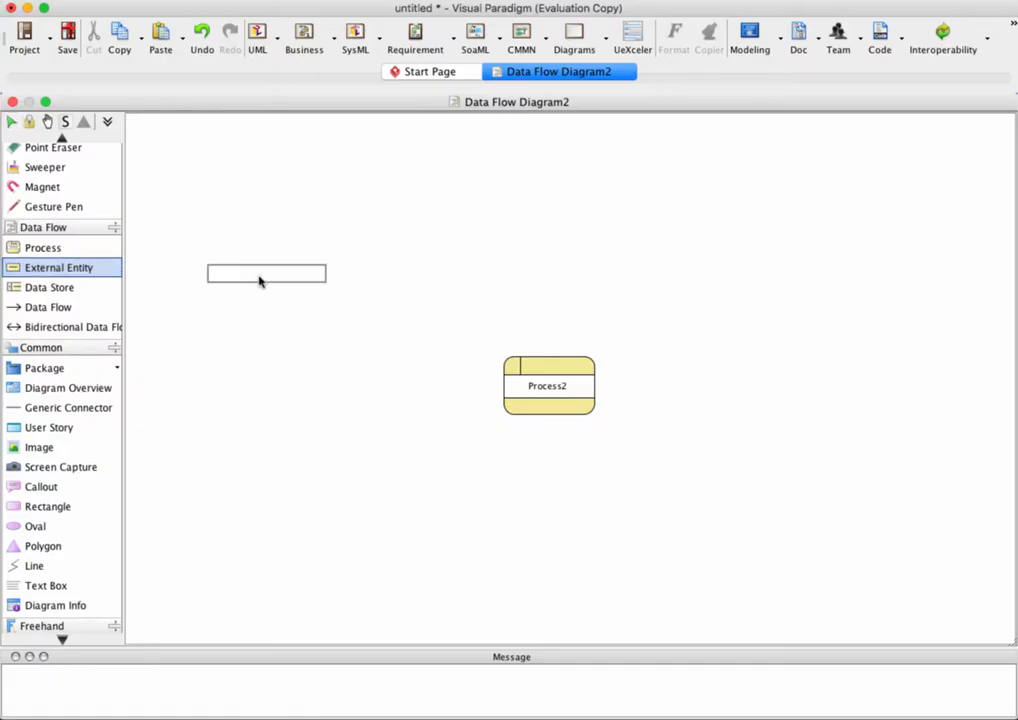
left_click(349, 237)
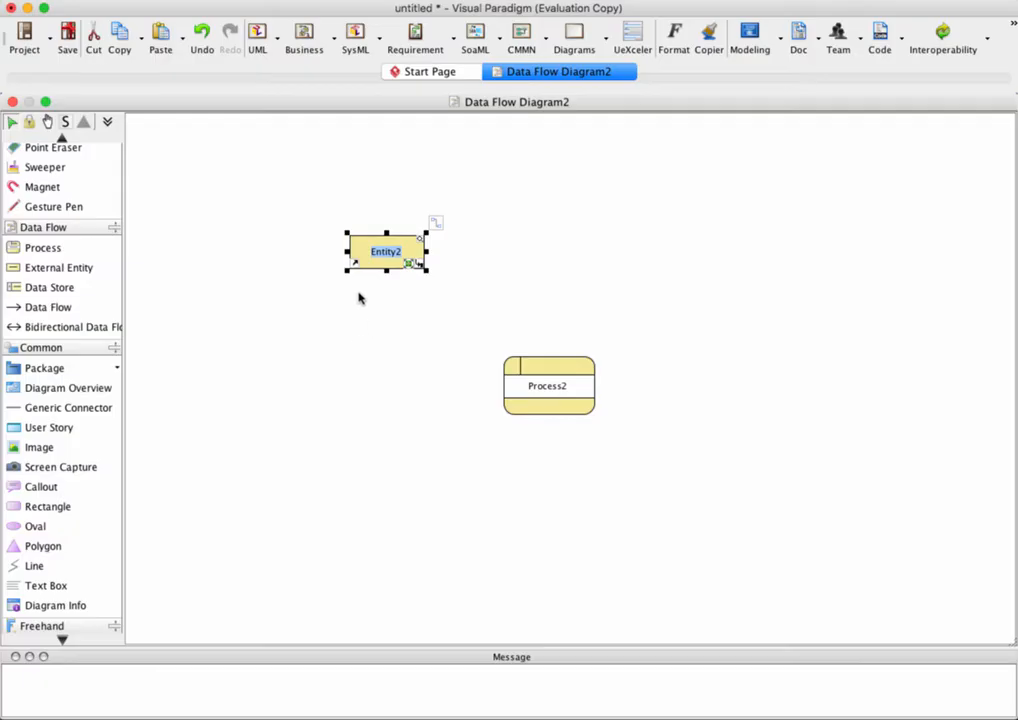
left_click_drag(362, 248, 267, 215)
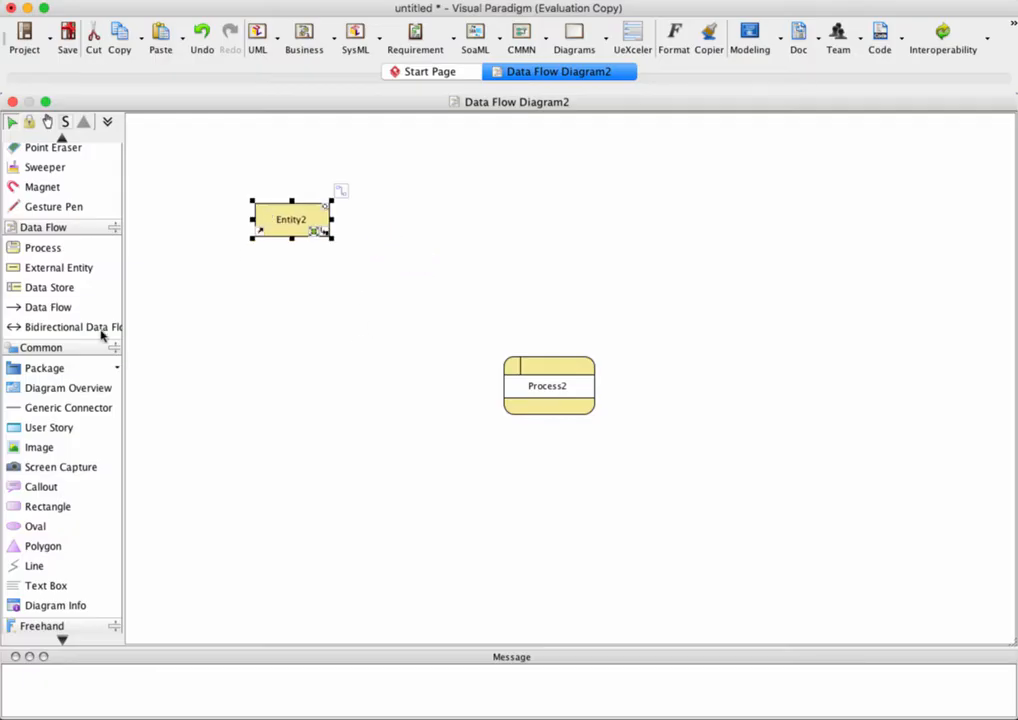
Step: Add two more external entities with default names, one to the upper right and one to the lower right of the process
left_click(62, 270)
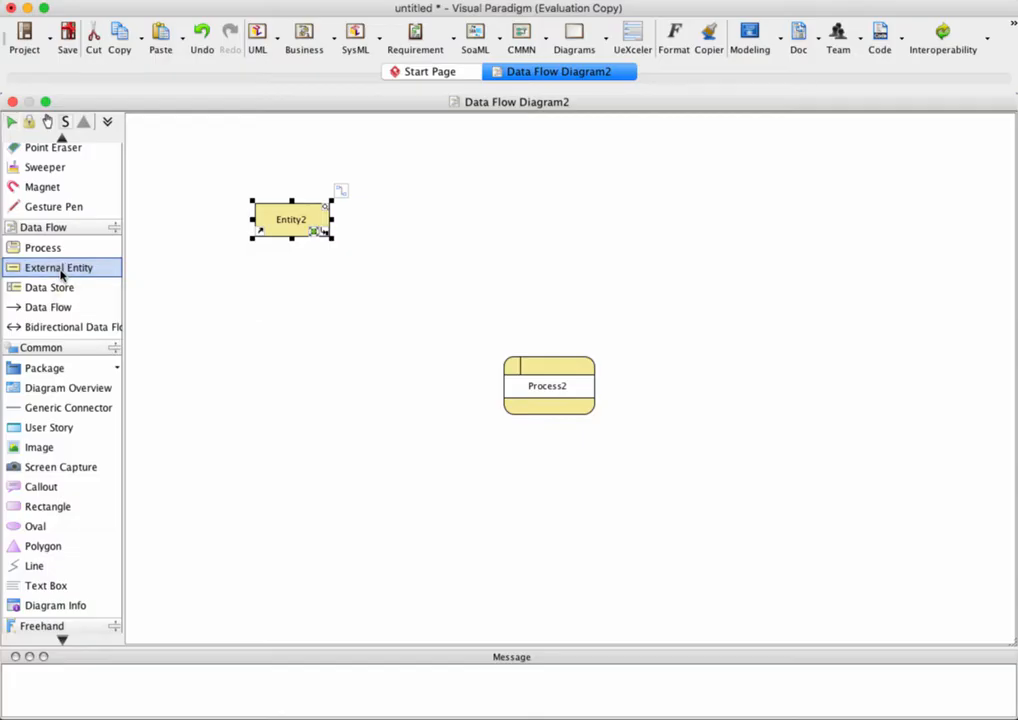
left_click(738, 242)
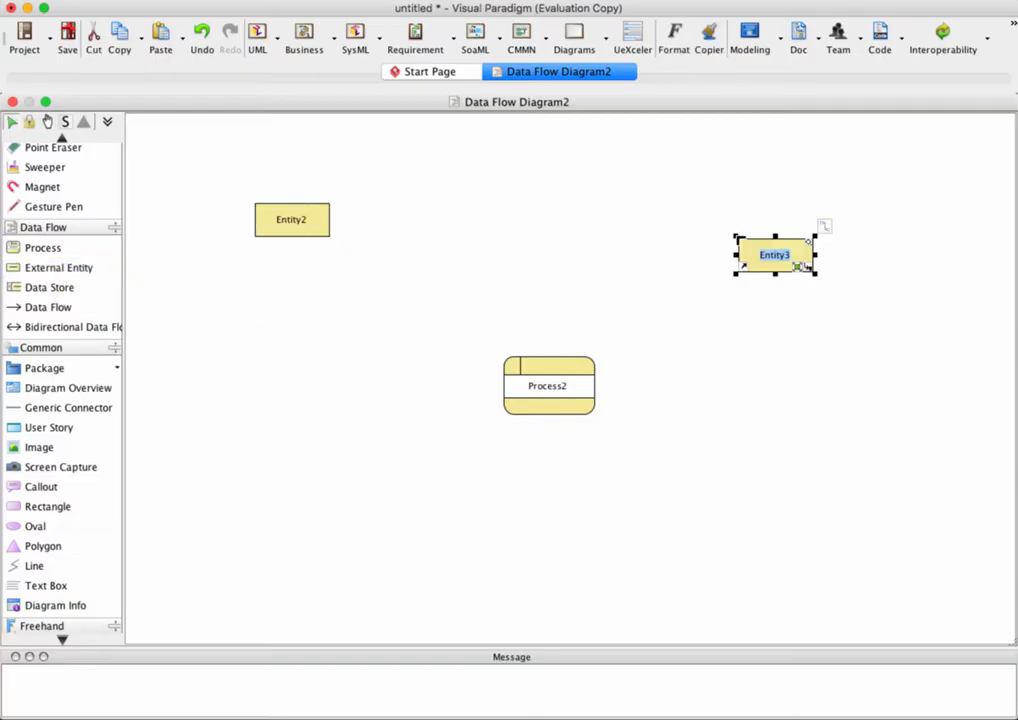
left_click(755, 532)
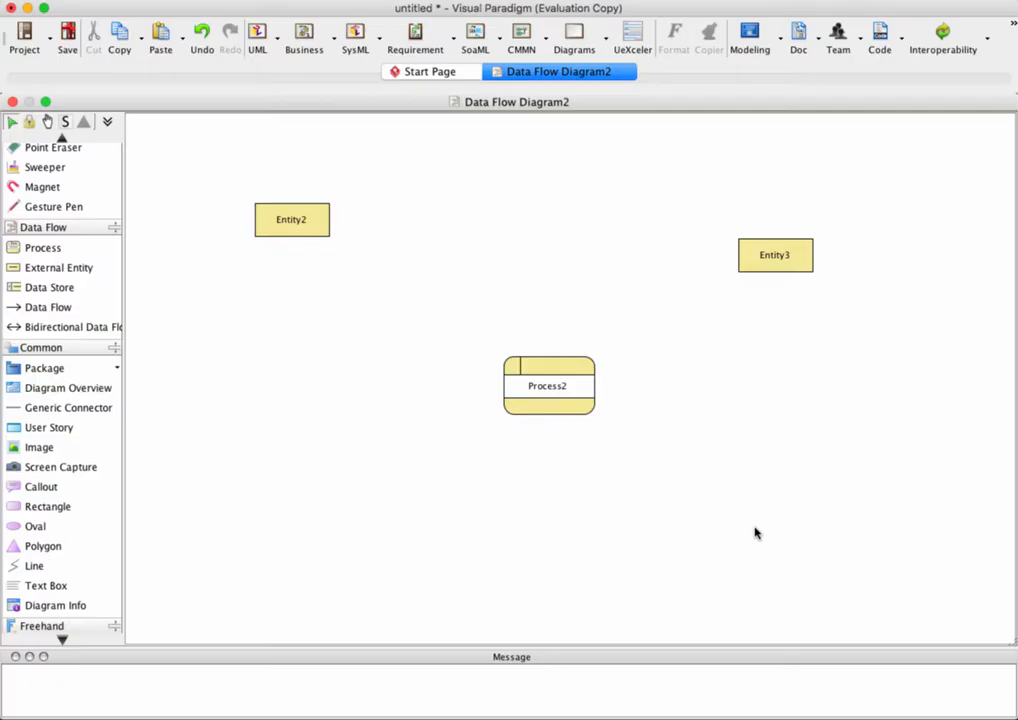
left_click(50, 268)
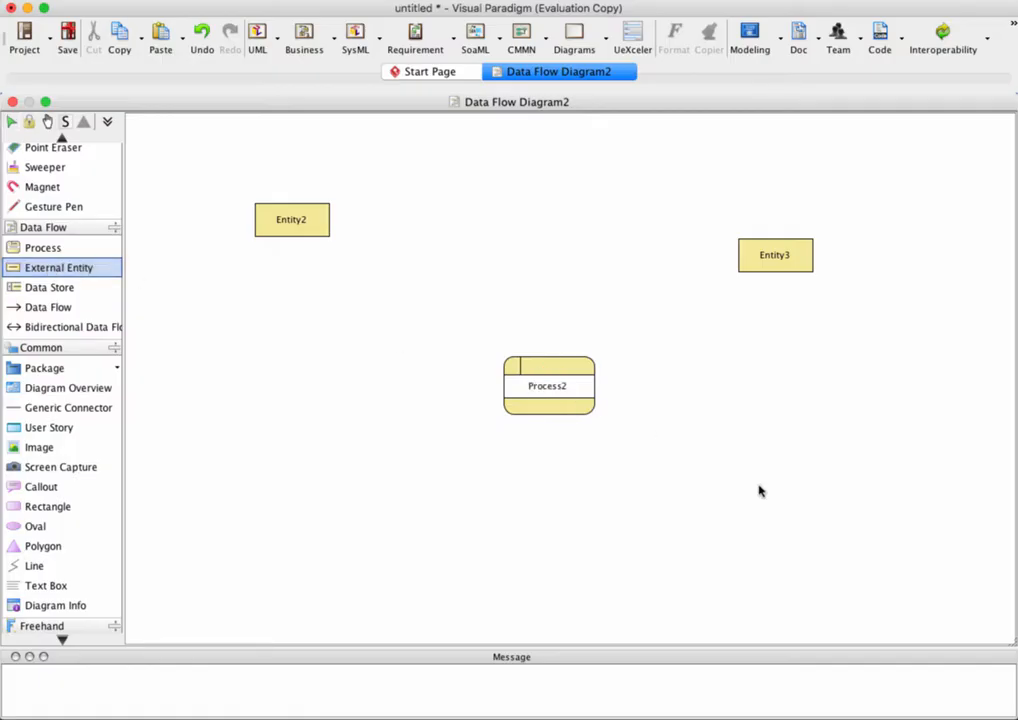
left_click(781, 551)
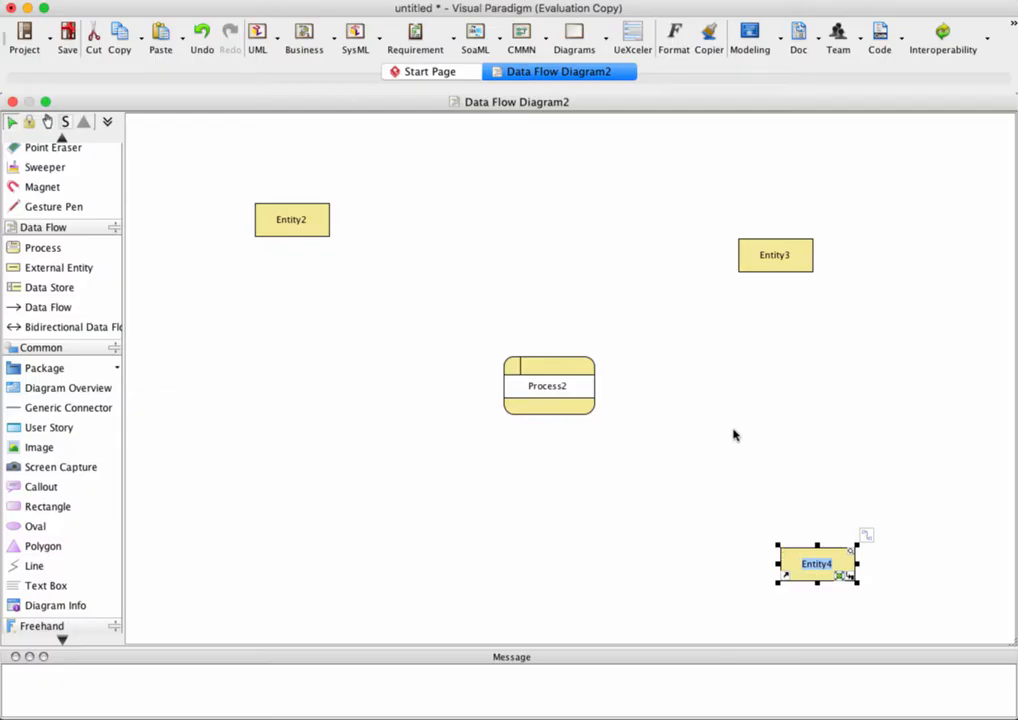
Step: Move the upper-right external entity to the lower-left area of the diagram, below the first entity
left_click(762, 268)
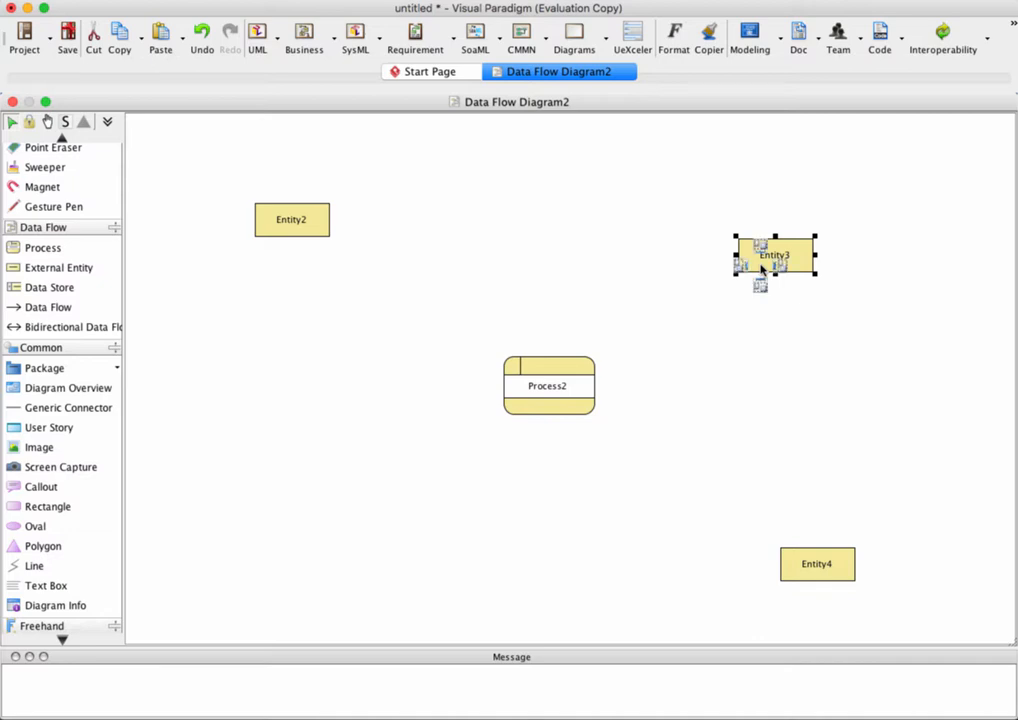
left_click_drag(762, 268, 296, 567)
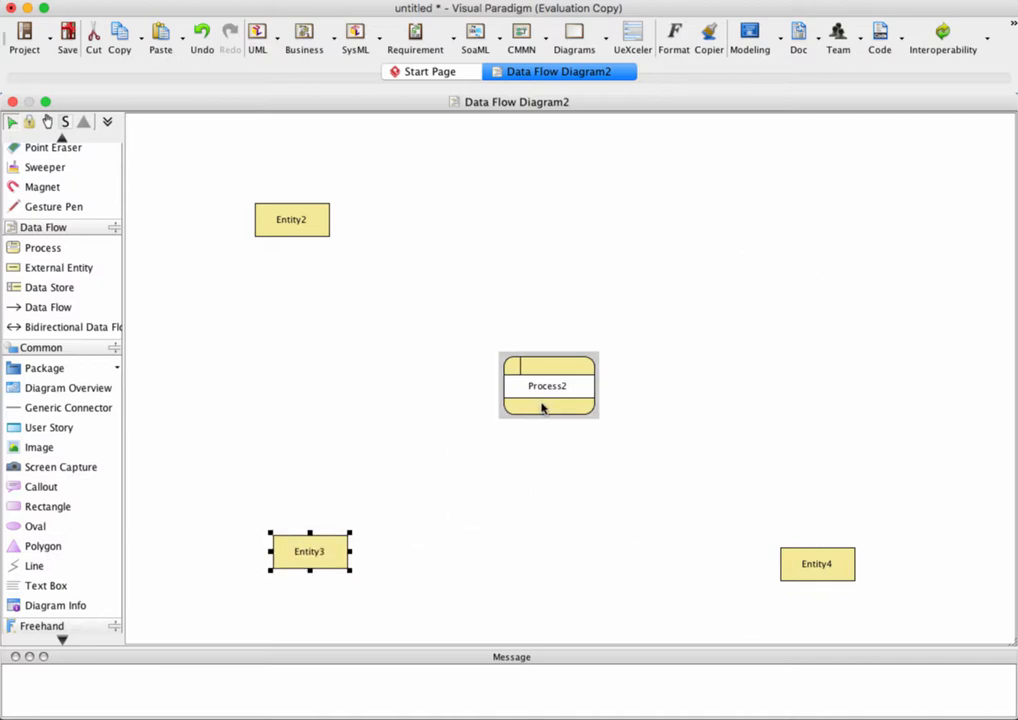
left_click(783, 360)
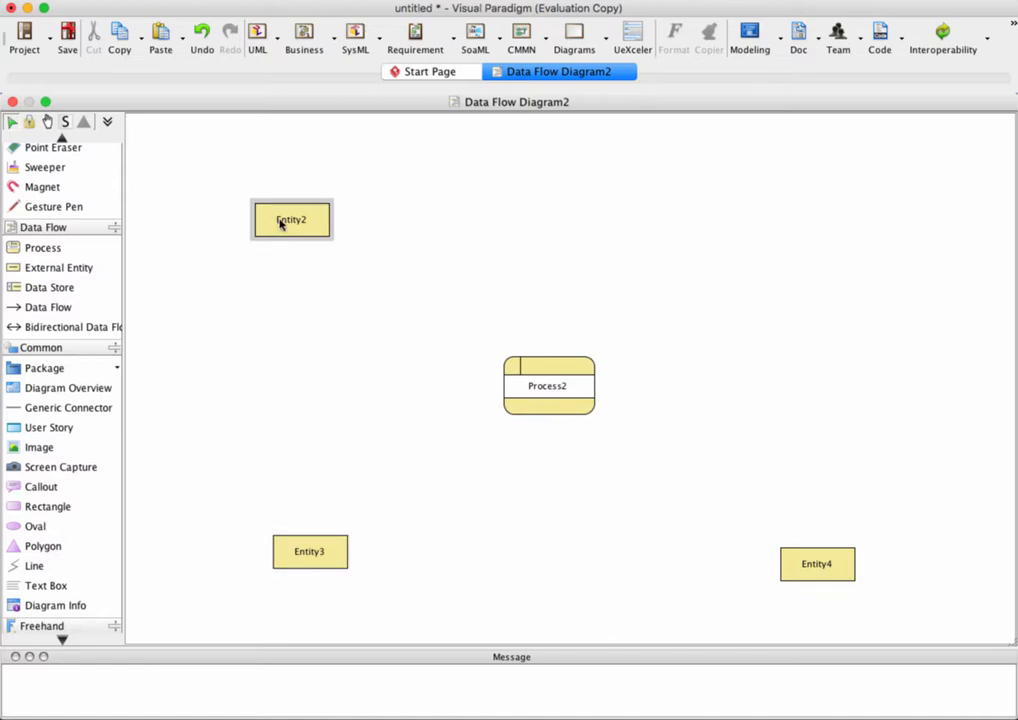
Step: Connect the upper-left entity to the process with a data flow and bend it into a right angle below the entity
mouse_move(310, 221)
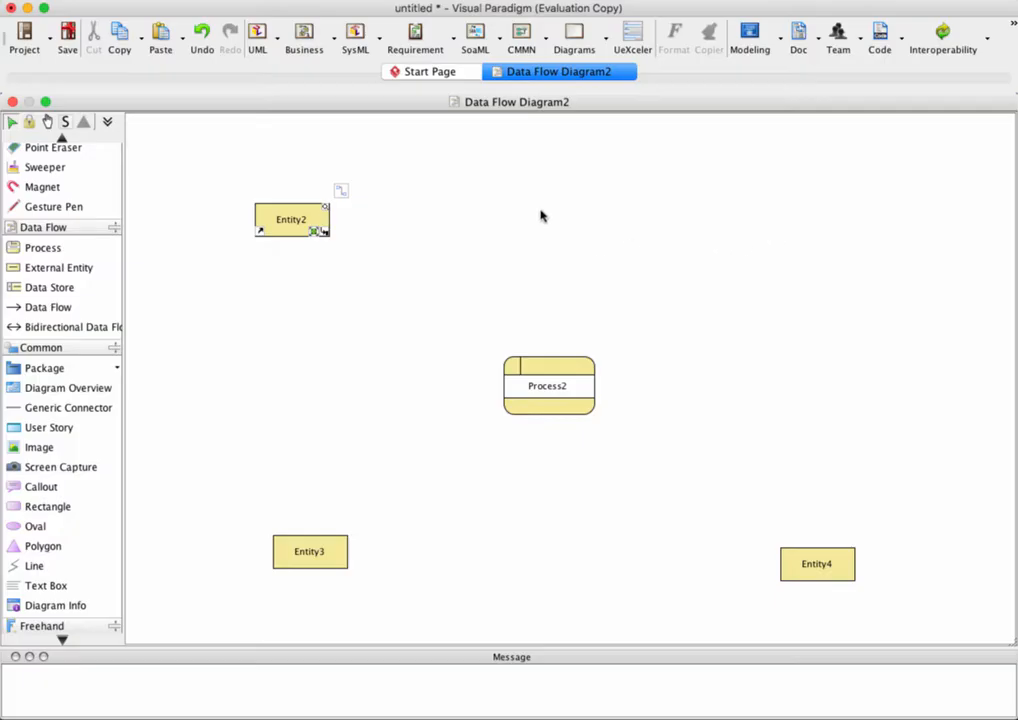
left_click(46, 309)
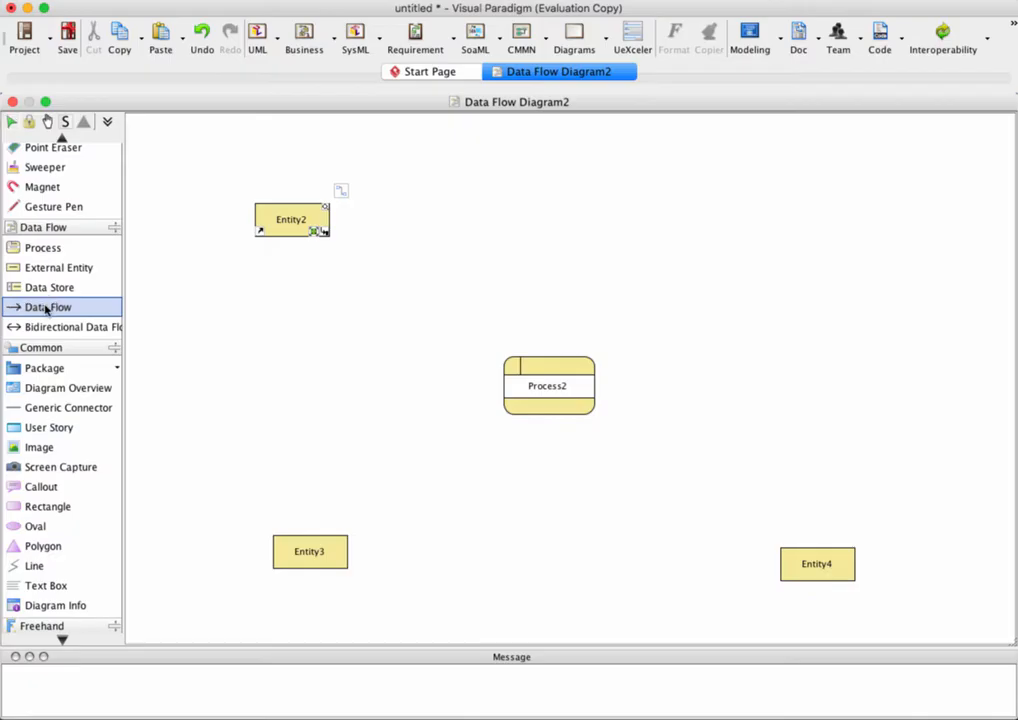
left_click_drag(297, 232, 511, 366)
left_click(415, 298)
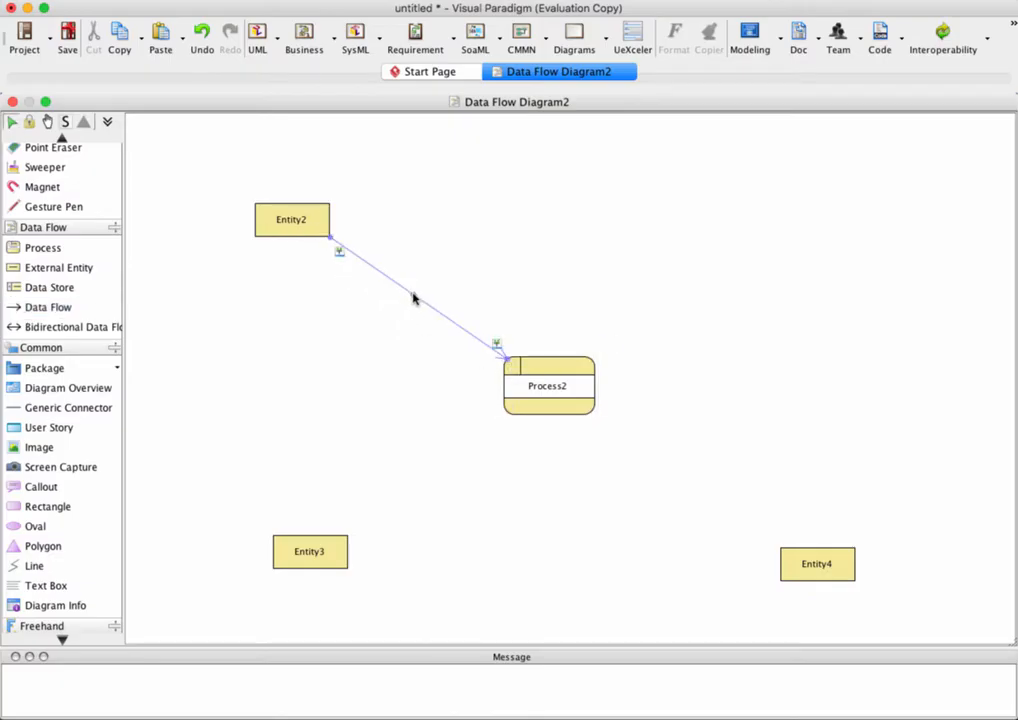
left_click_drag(411, 298, 266, 399)
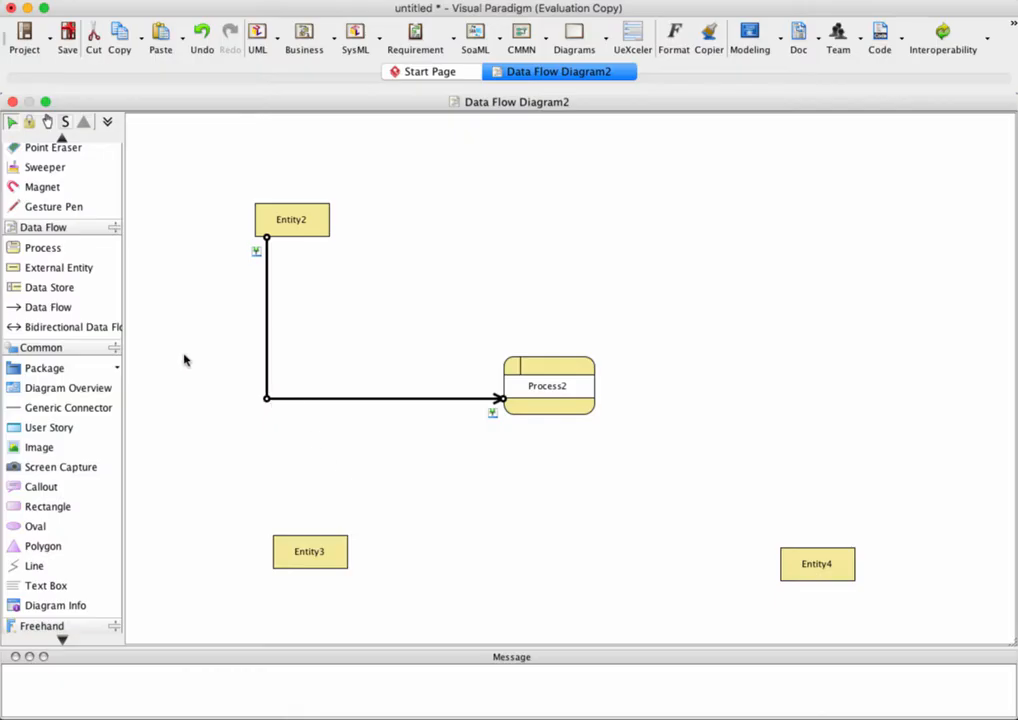
Step: Connect the process back to the upper-left entity with a data flow and bend it into a right angle above the process
left_click(44, 308)
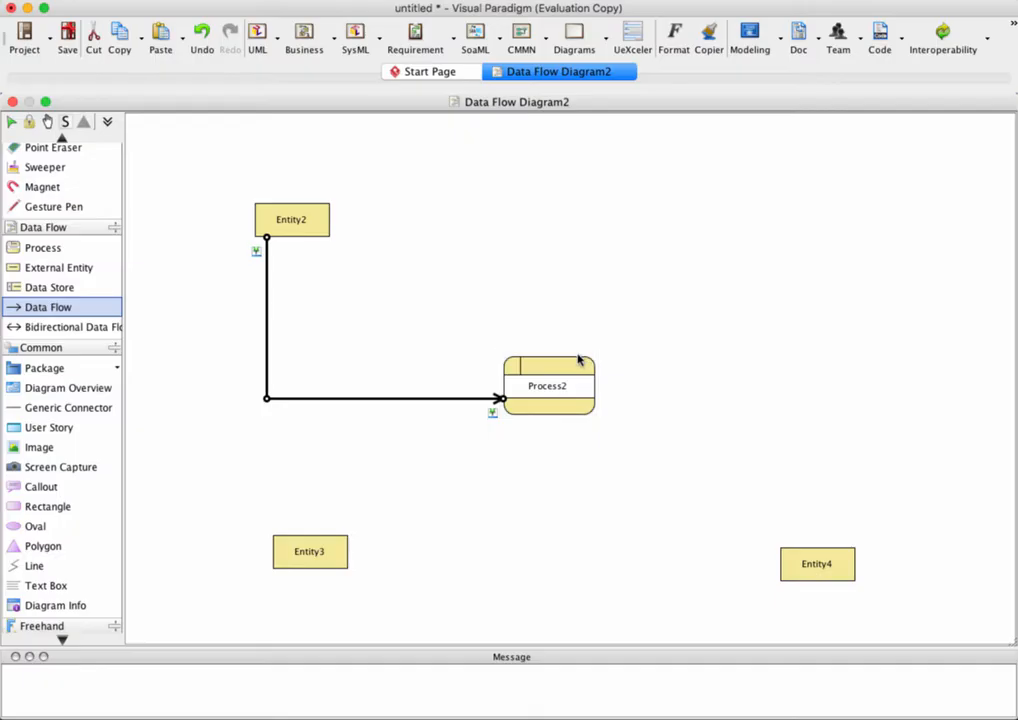
left_click_drag(580, 362, 328, 224)
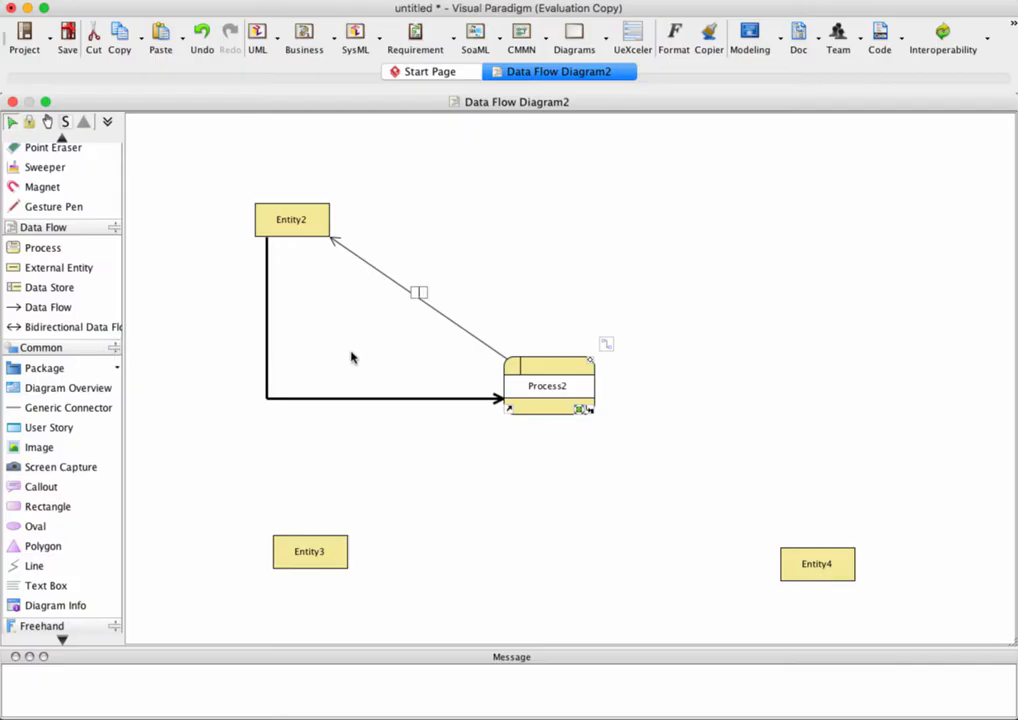
left_click(423, 304)
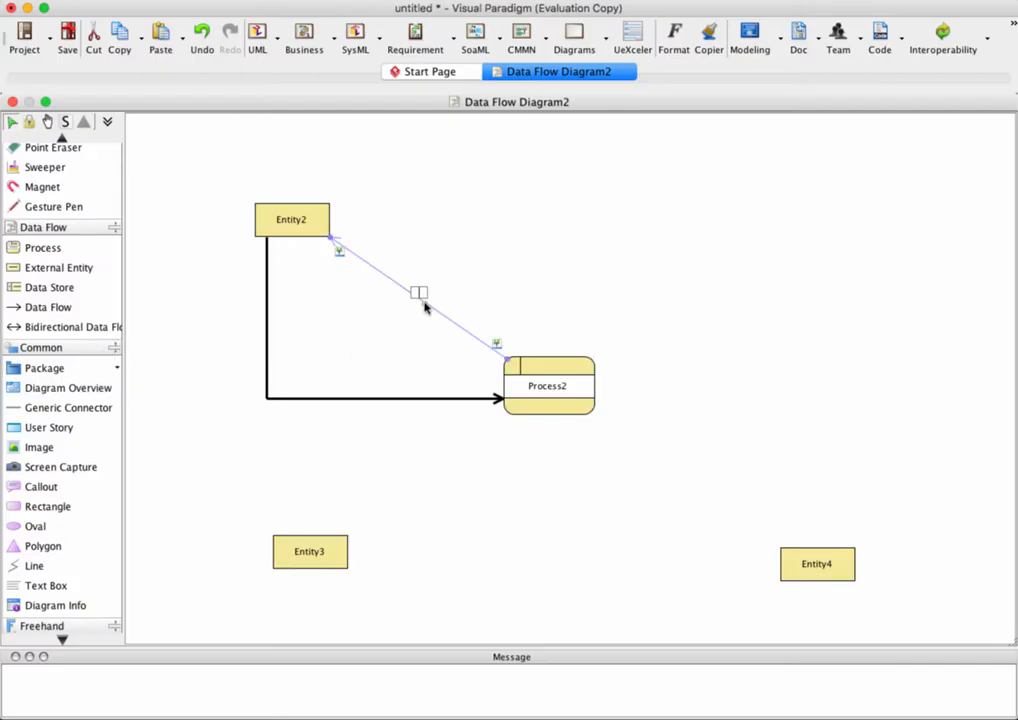
left_click_drag(423, 304, 577, 220)
left_click(662, 289)
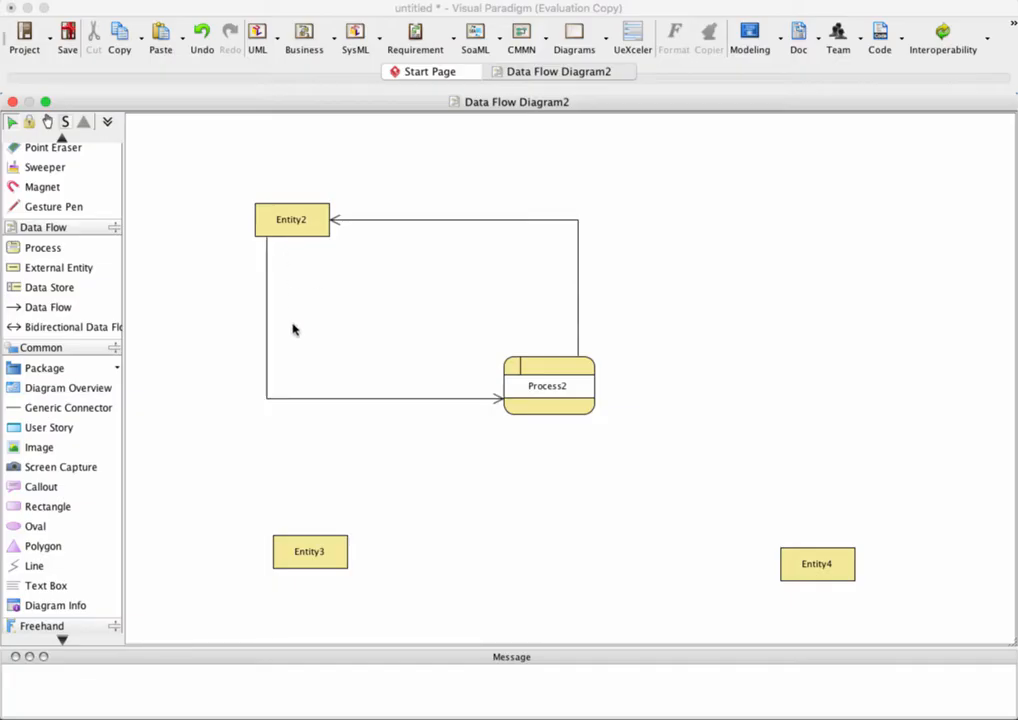
Step: Enlarge the process to several times its size and shift it slightly up and to the left
mouse_move(516, 407)
left_click(511, 366)
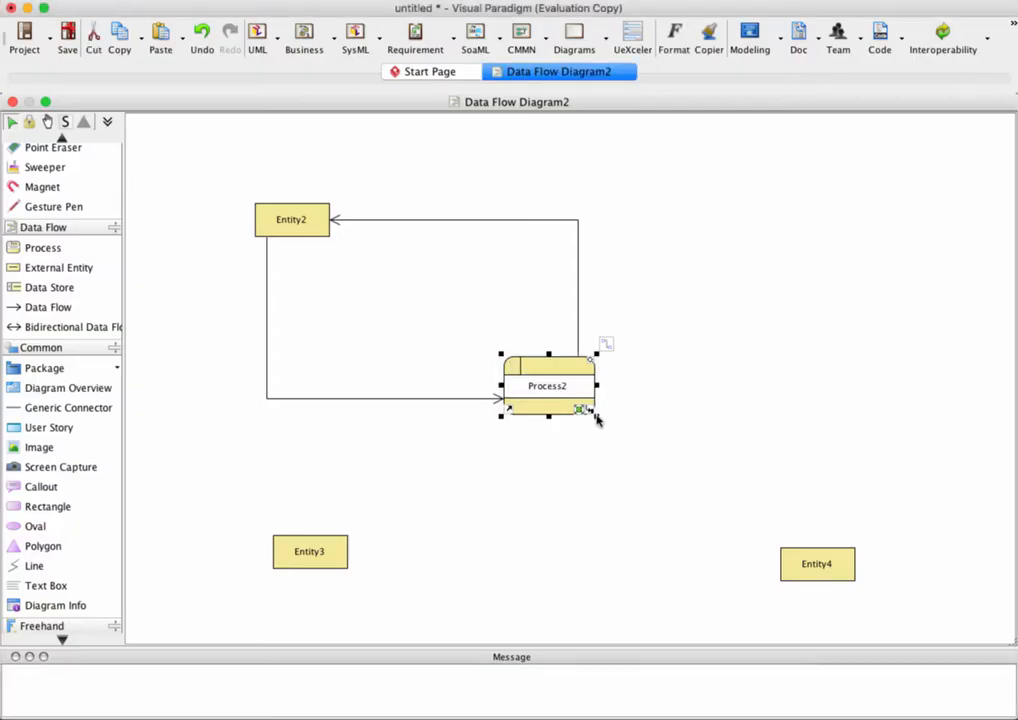
left_click_drag(596, 418, 711, 511)
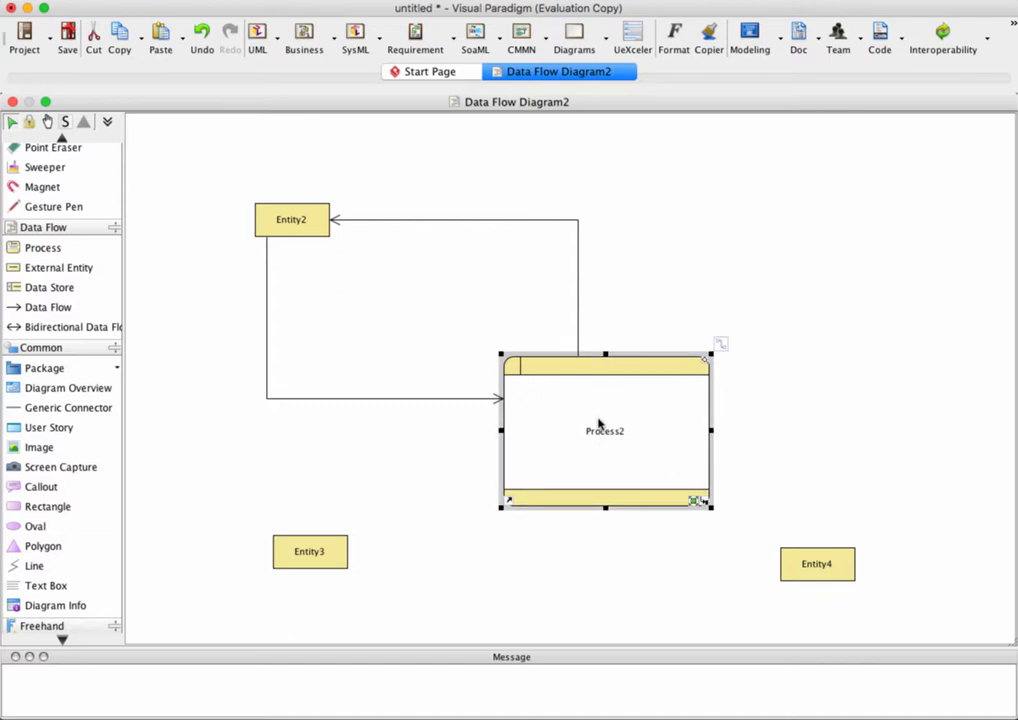
left_click_drag(598, 419, 571, 370)
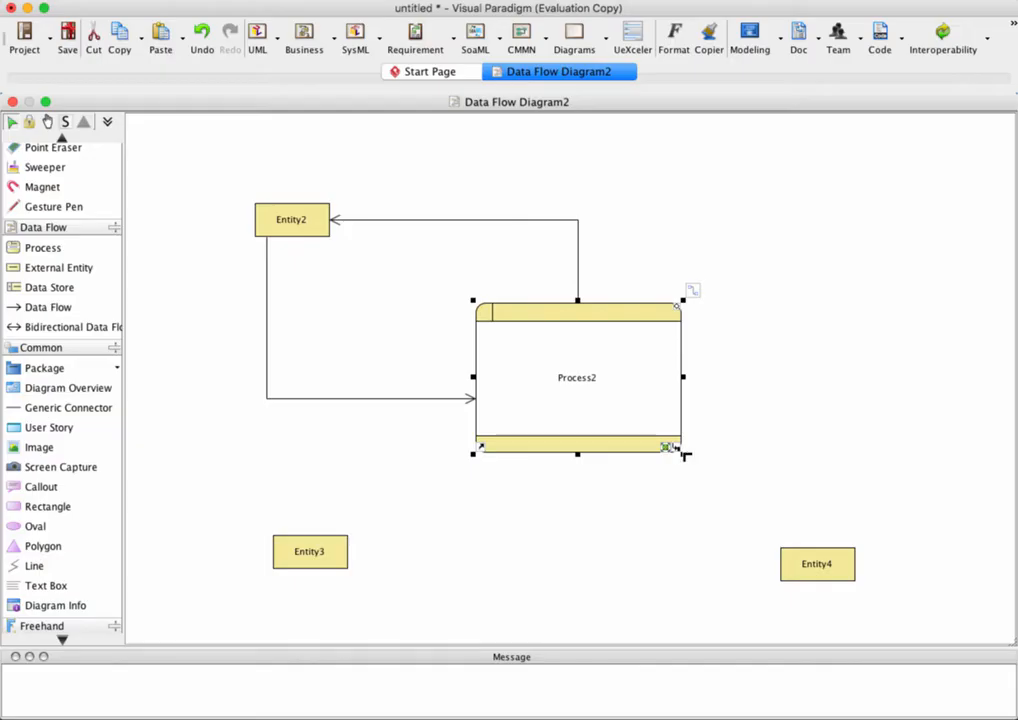
left_click_drag(685, 455, 721, 477)
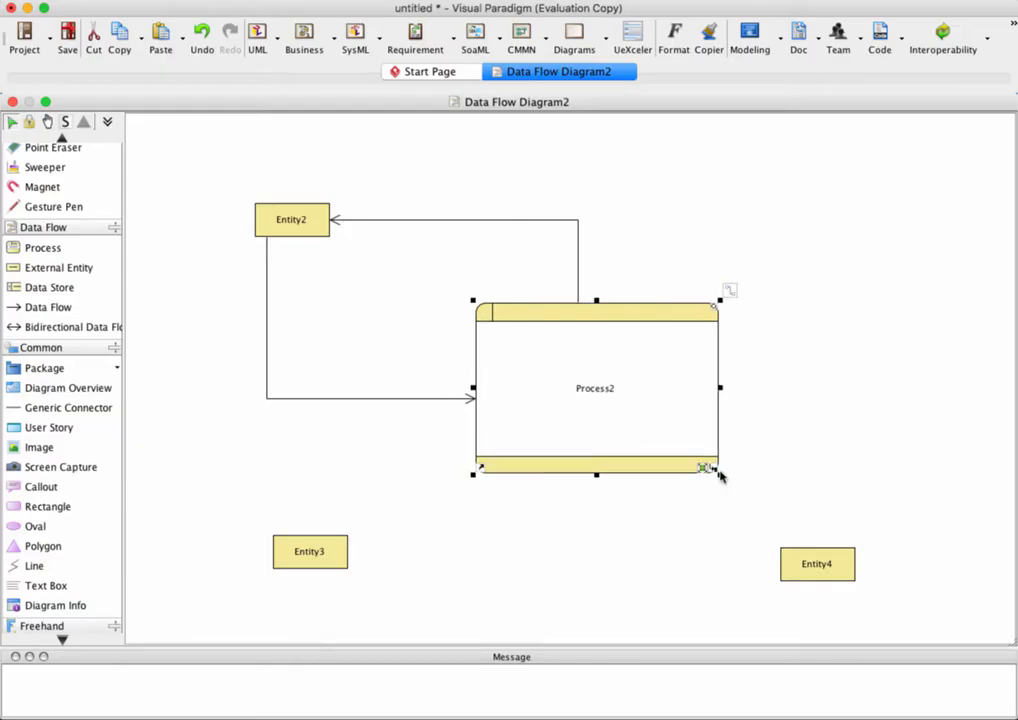
Step: Rename the central process as "Attendance System"
double_click(595, 390)
type("An")
type("endance Sy")
type("stem")
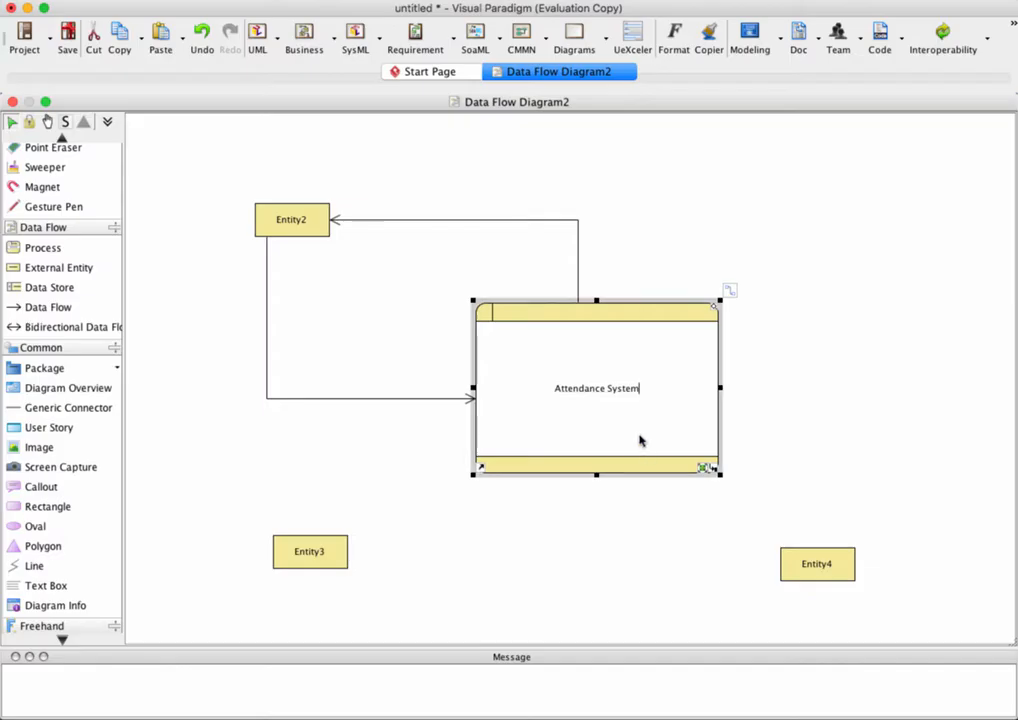
key("Return")
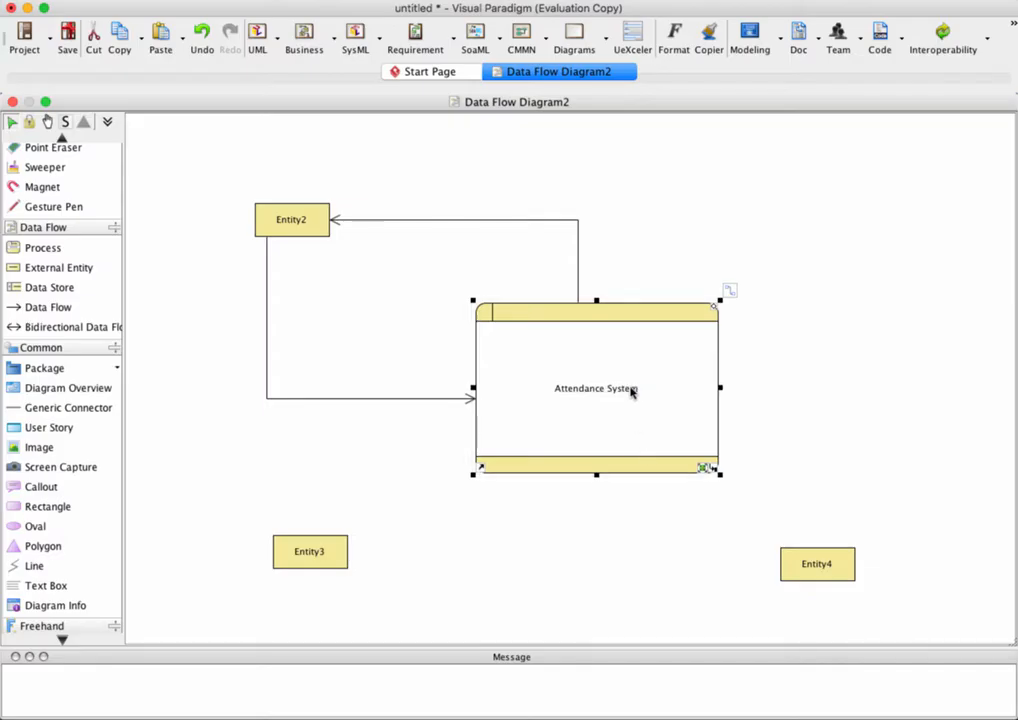
double_click(632, 390)
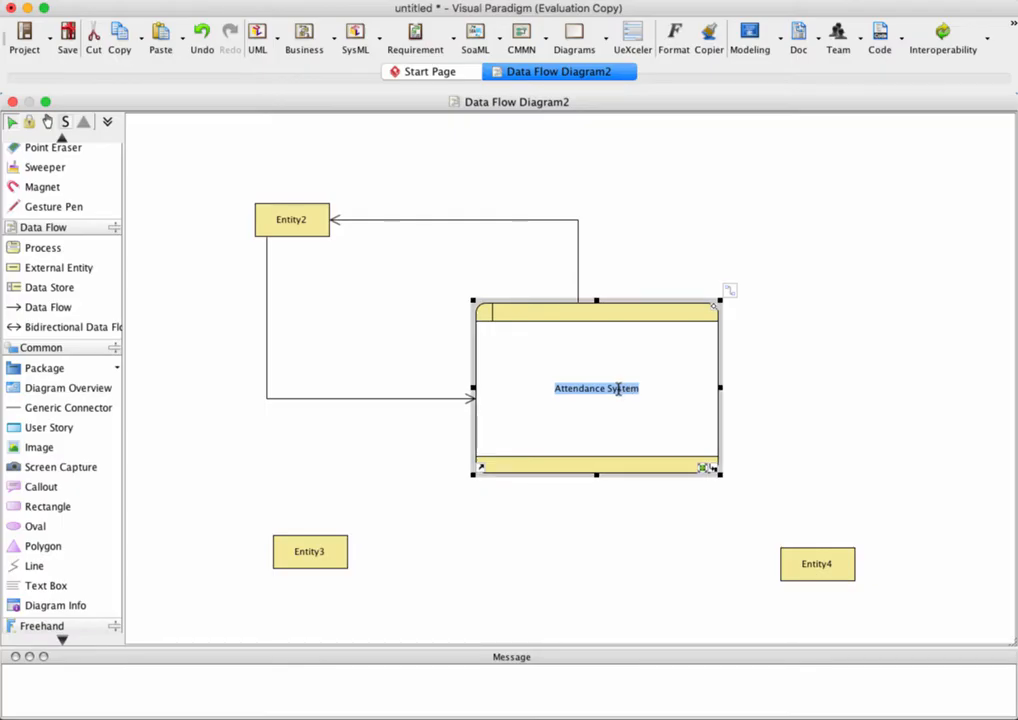
right_click(619, 389)
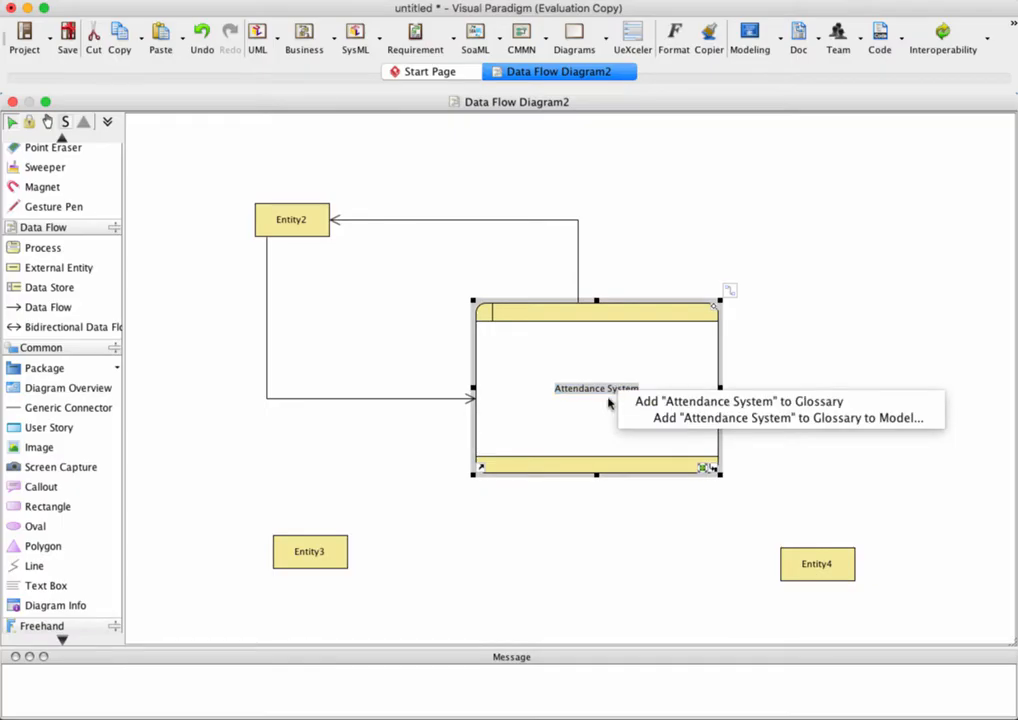
left_click(604, 415)
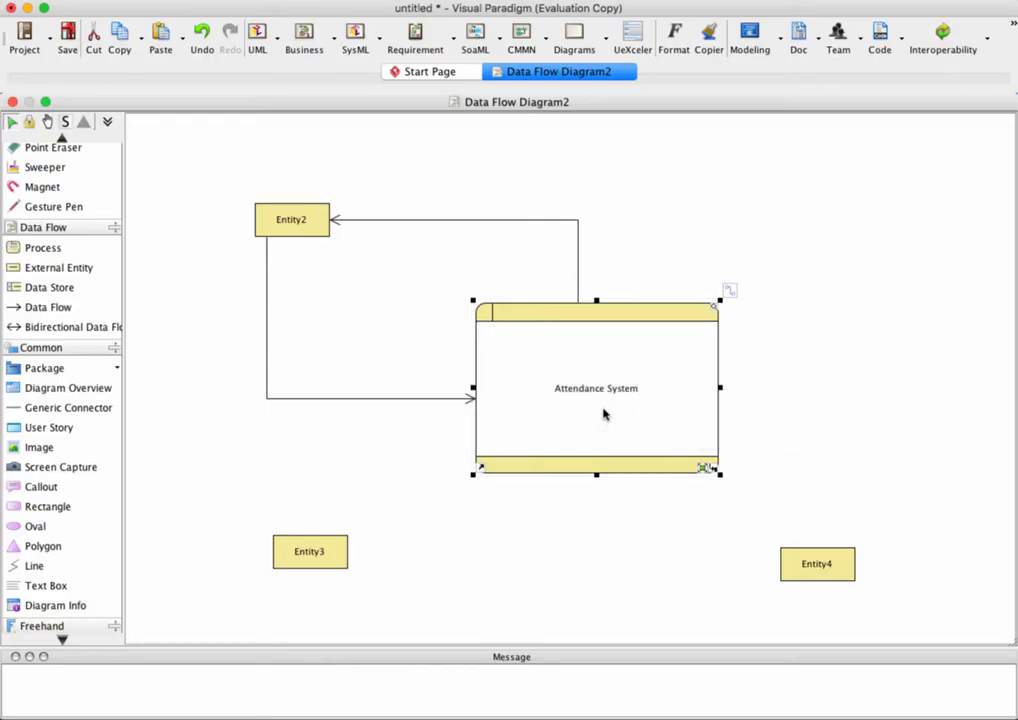
double_click(607, 390)
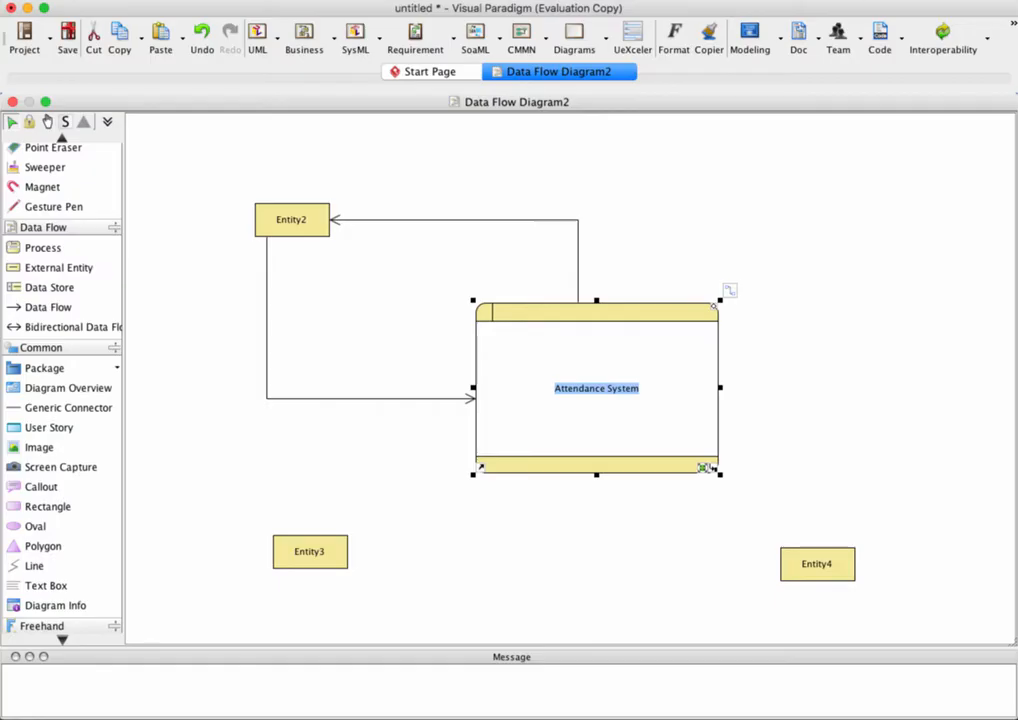
key("Escape")
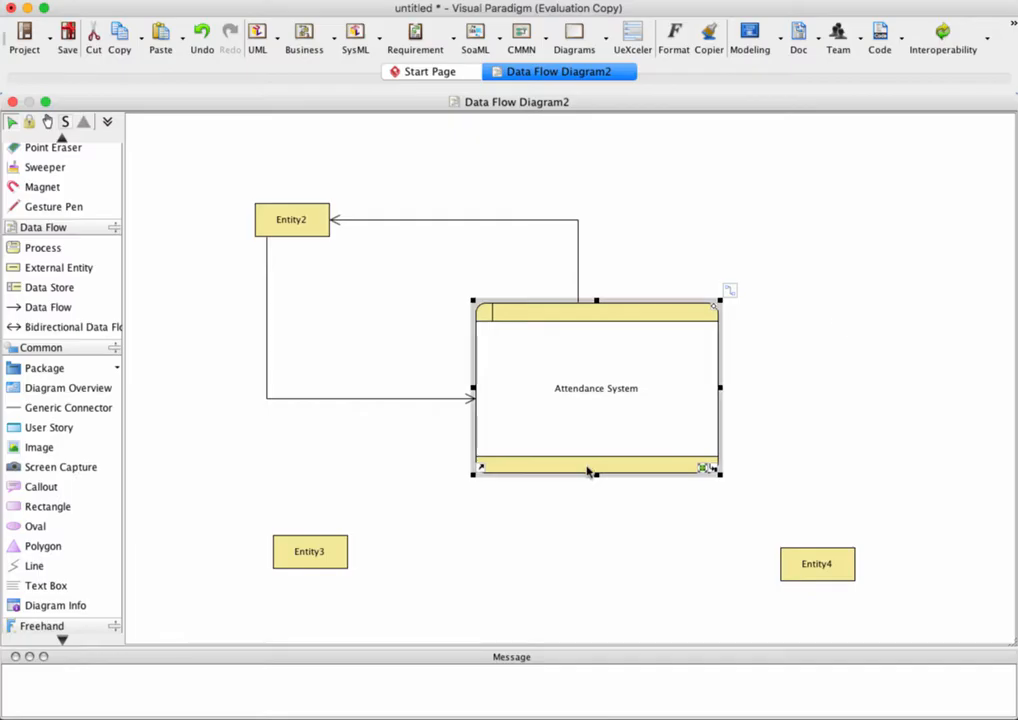
Step: Set the font size of the Attendance System process to 36 in its format settings
double_click(600, 388)
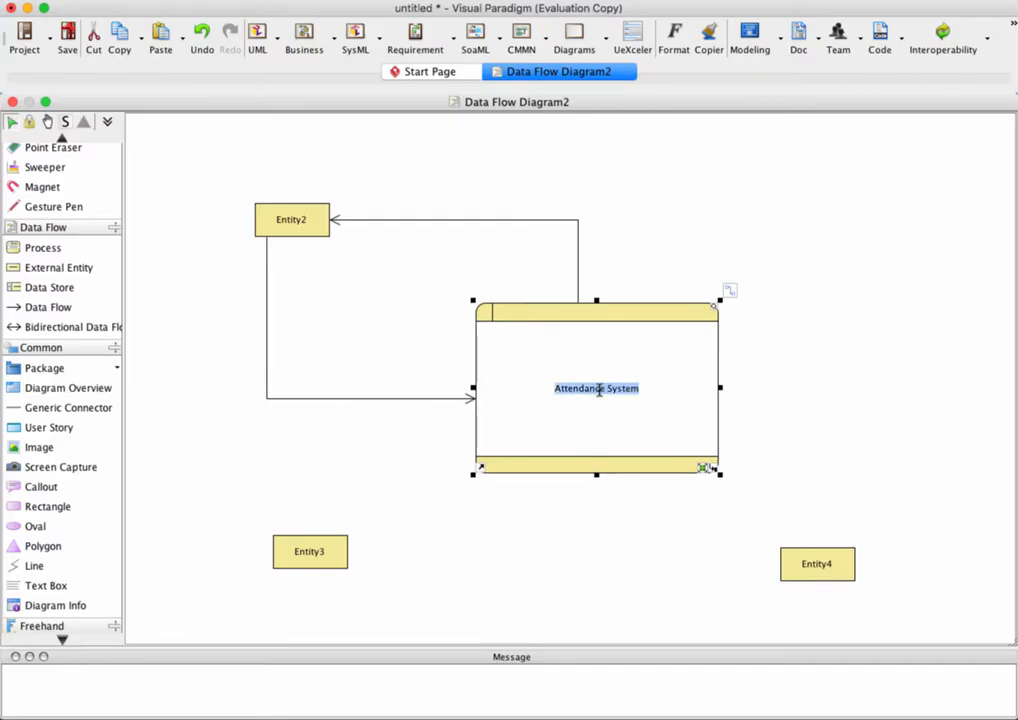
left_click(670, 37)
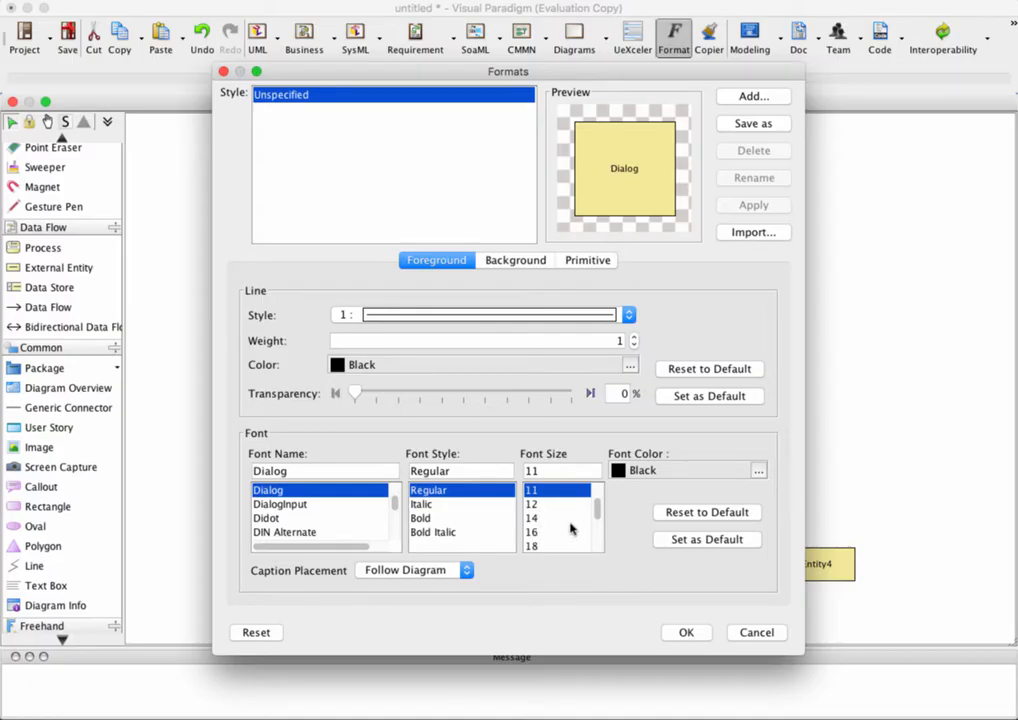
left_click_drag(600, 513, 603, 543)
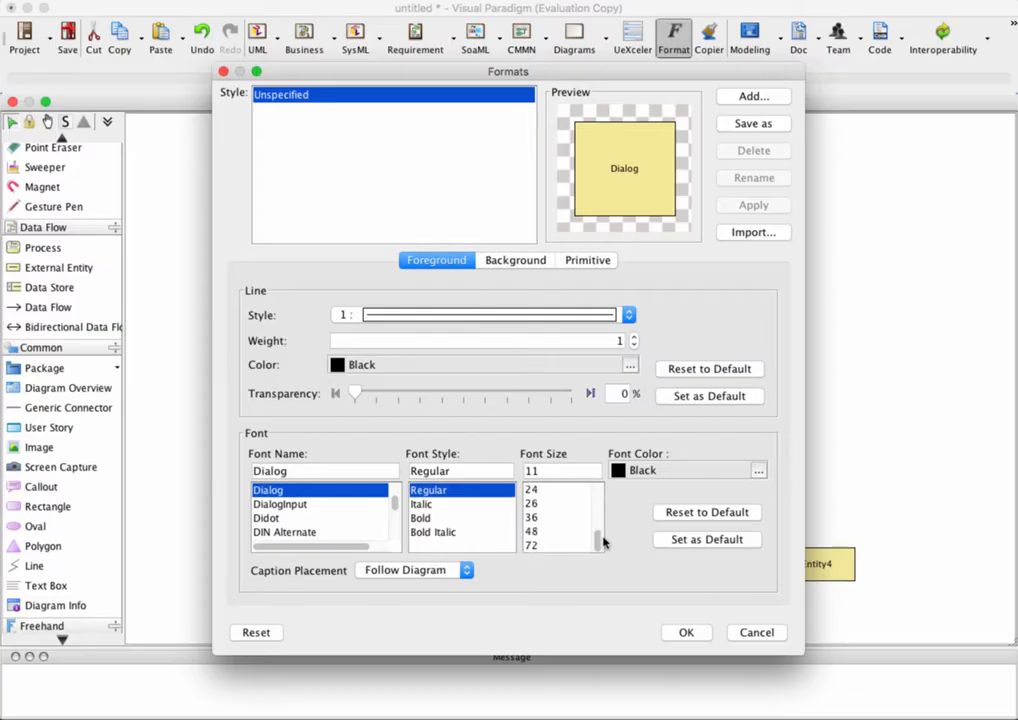
left_click(534, 518)
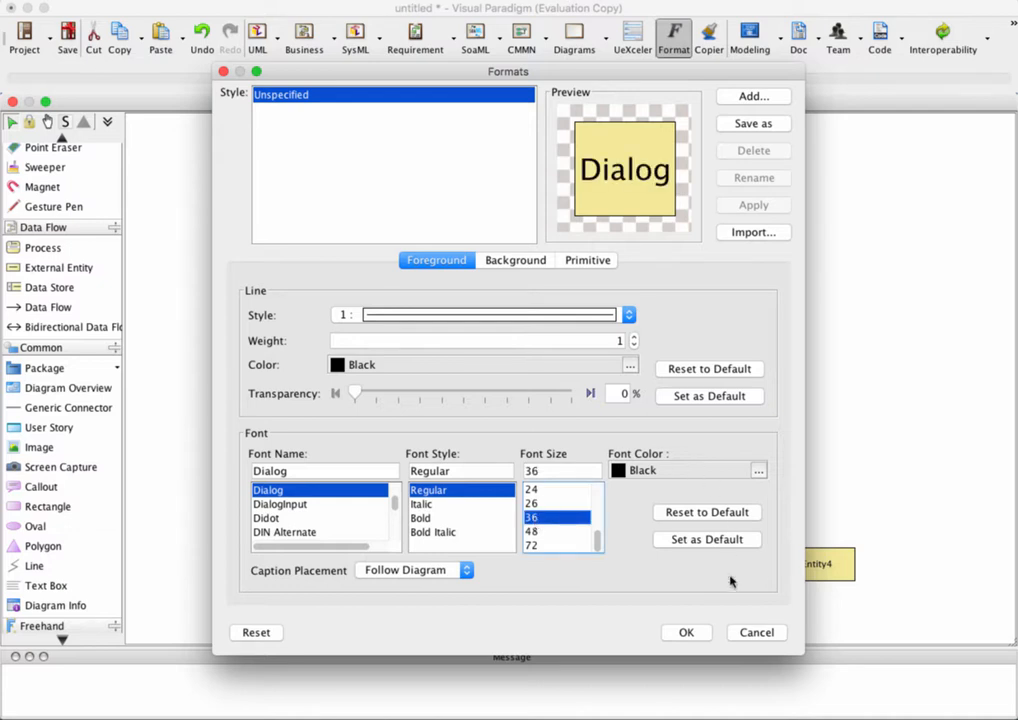
left_click(686, 633)
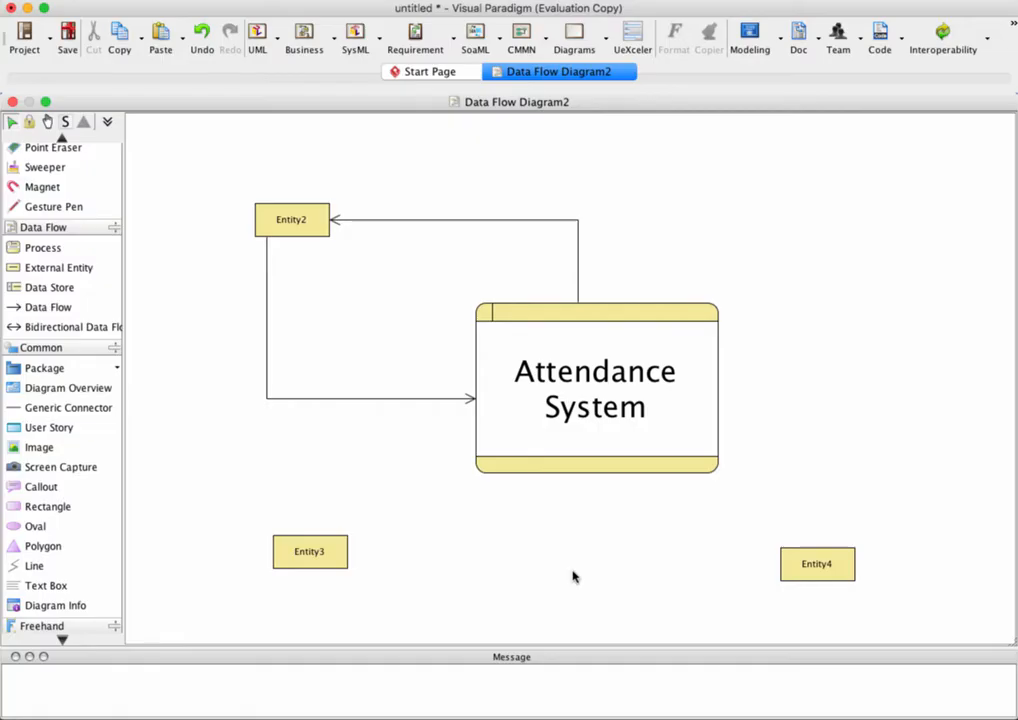
Step: Rename the upper-left external entity as "Instructor"
left_click(293, 225)
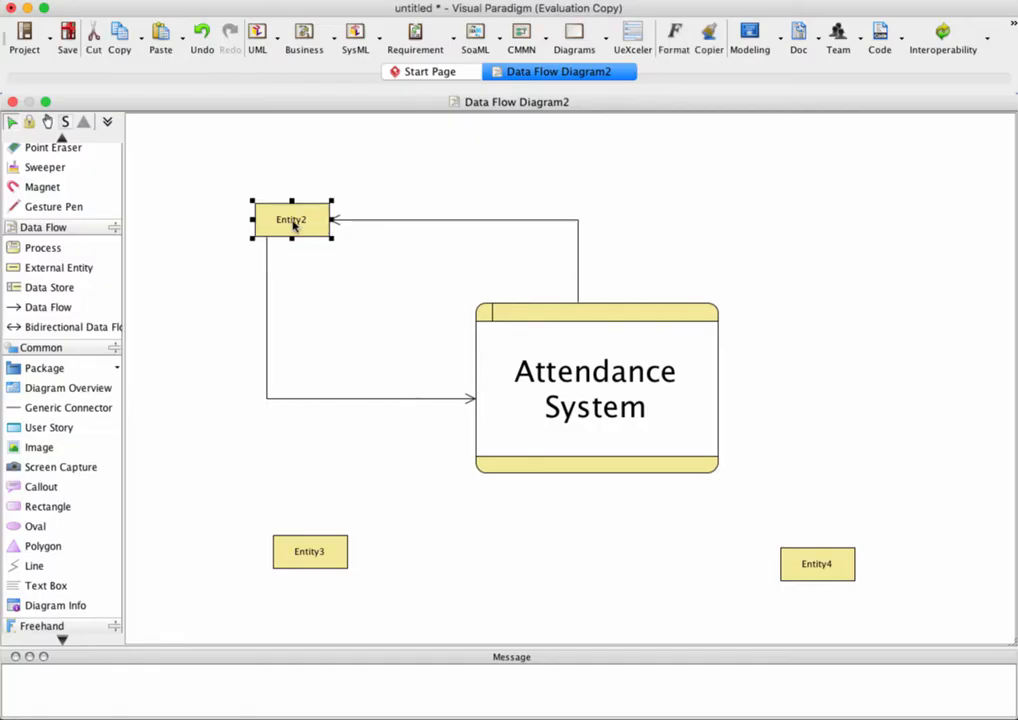
double_click(293, 221)
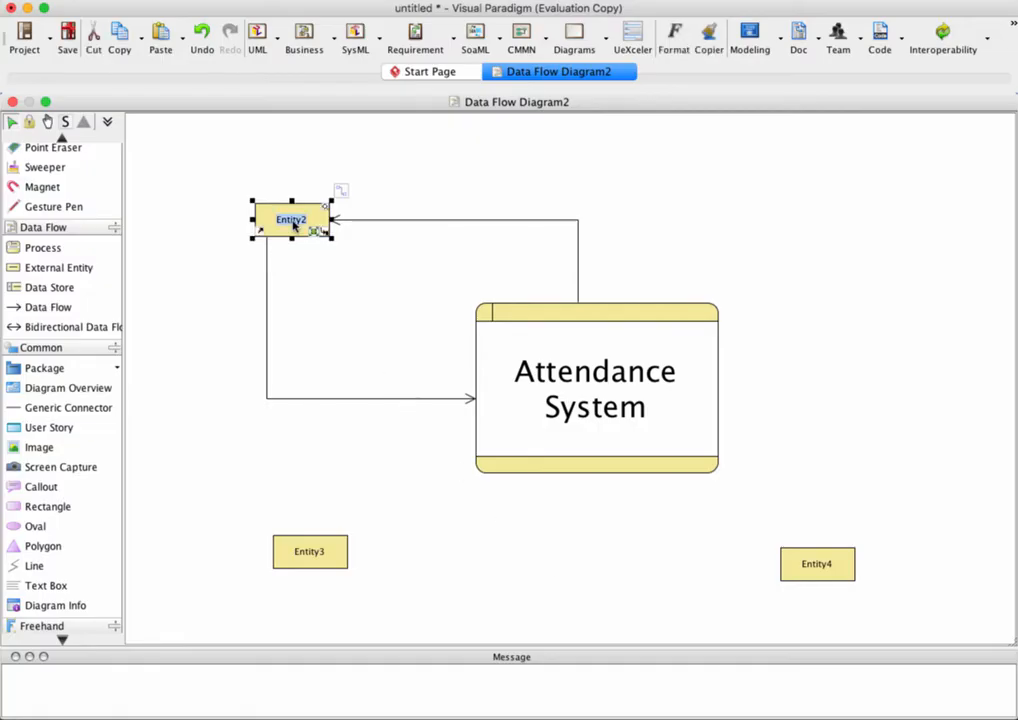
type("Instruc")
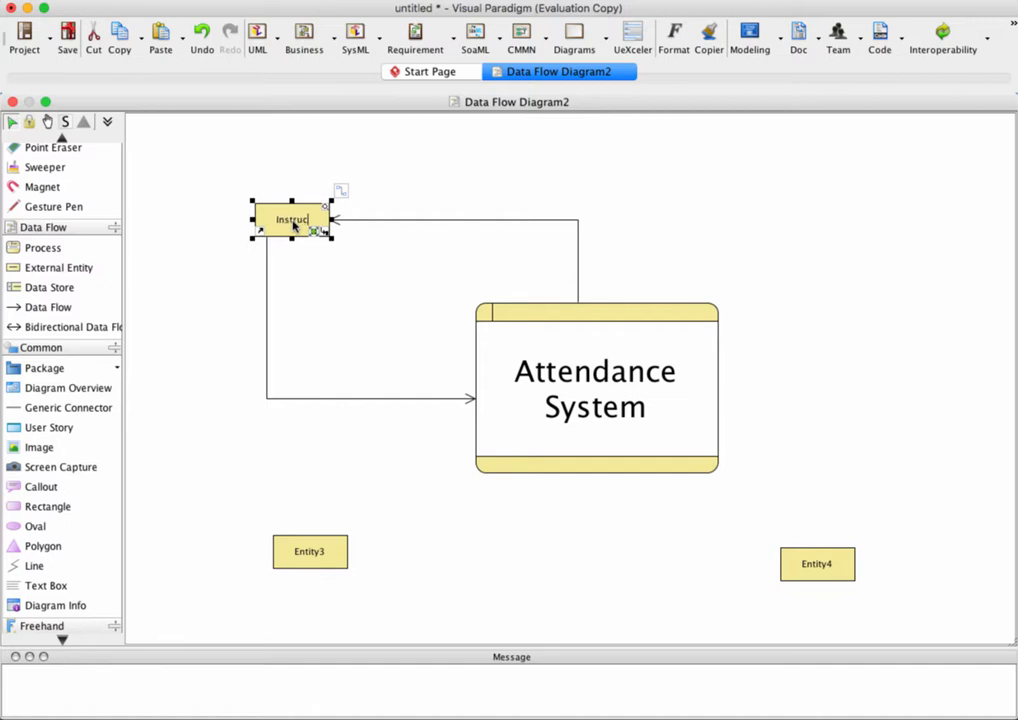
type("tor")
Step: Set the Instructor entity's font size to 18 and widen its box to the left so the full name fits
double_click(287, 221)
left_click(674, 33)
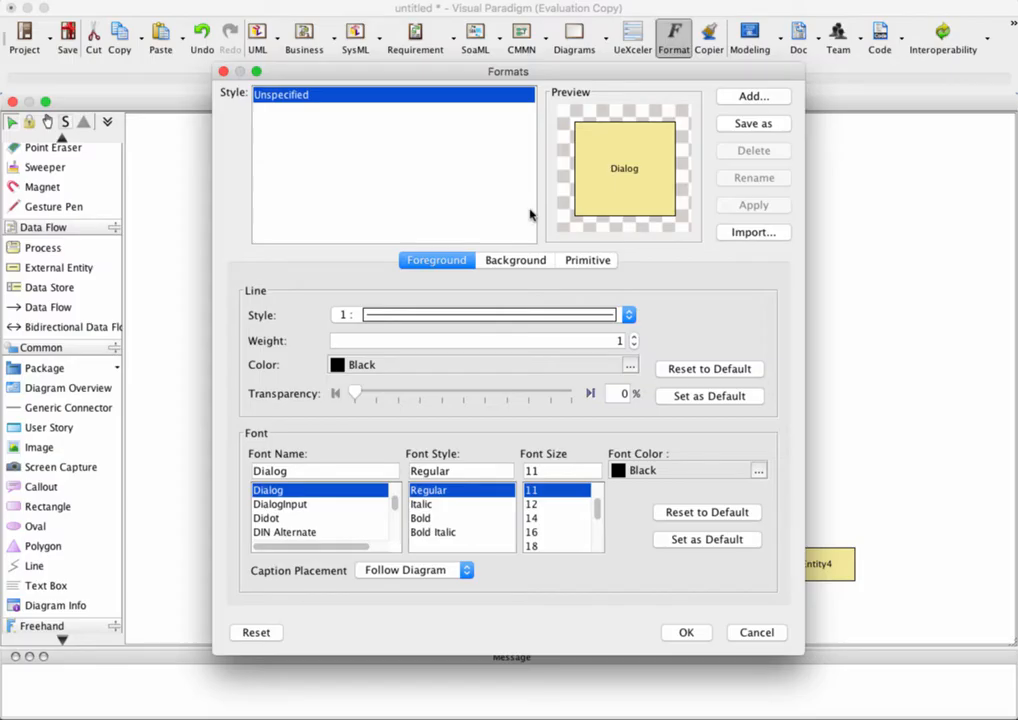
left_click(535, 546)
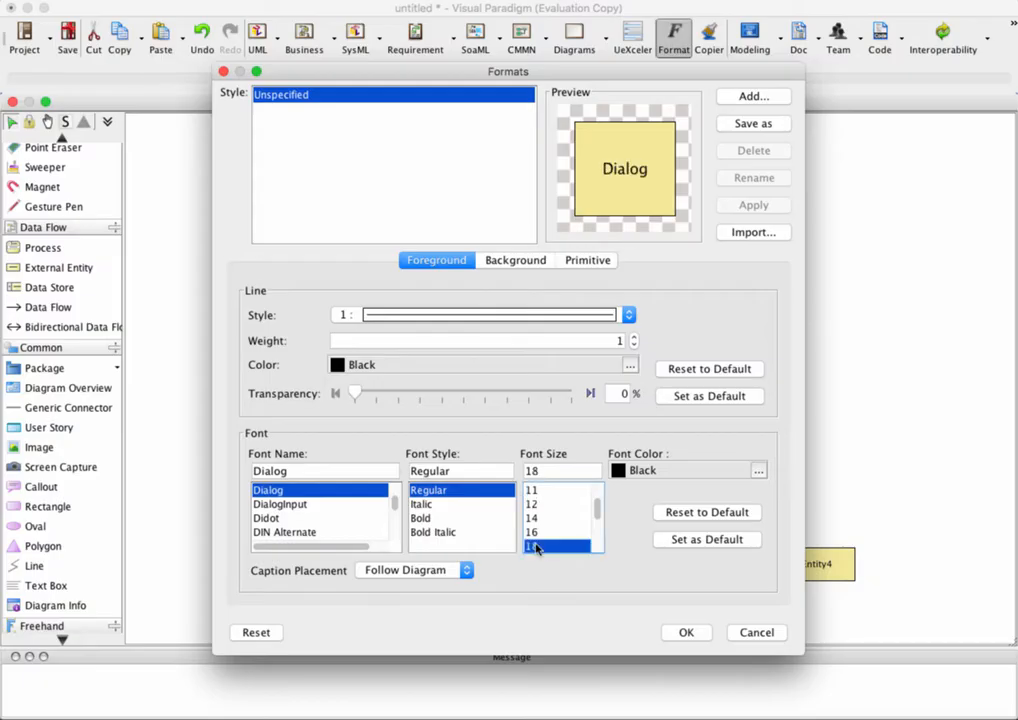
left_click(686, 633)
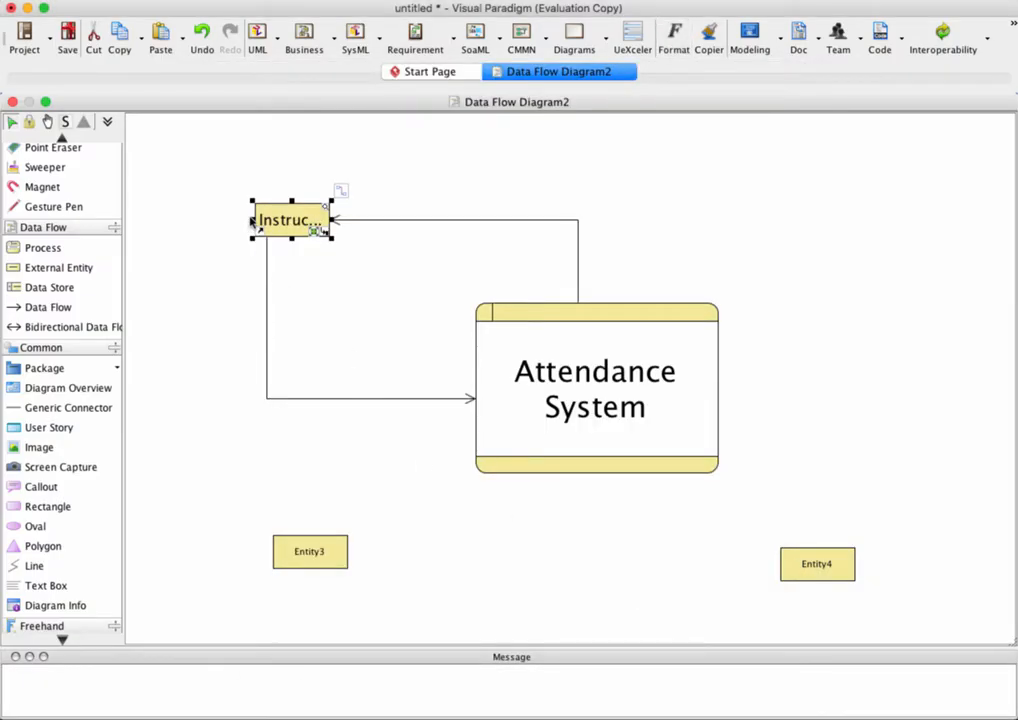
left_click_drag(251, 220, 203, 220)
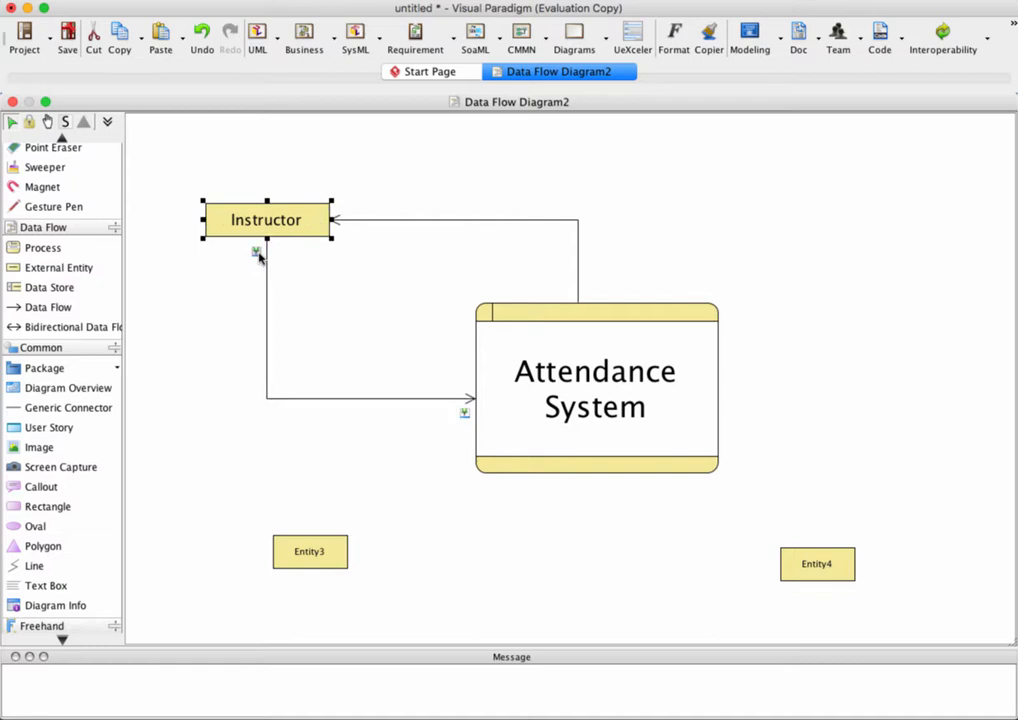
left_click(250, 260)
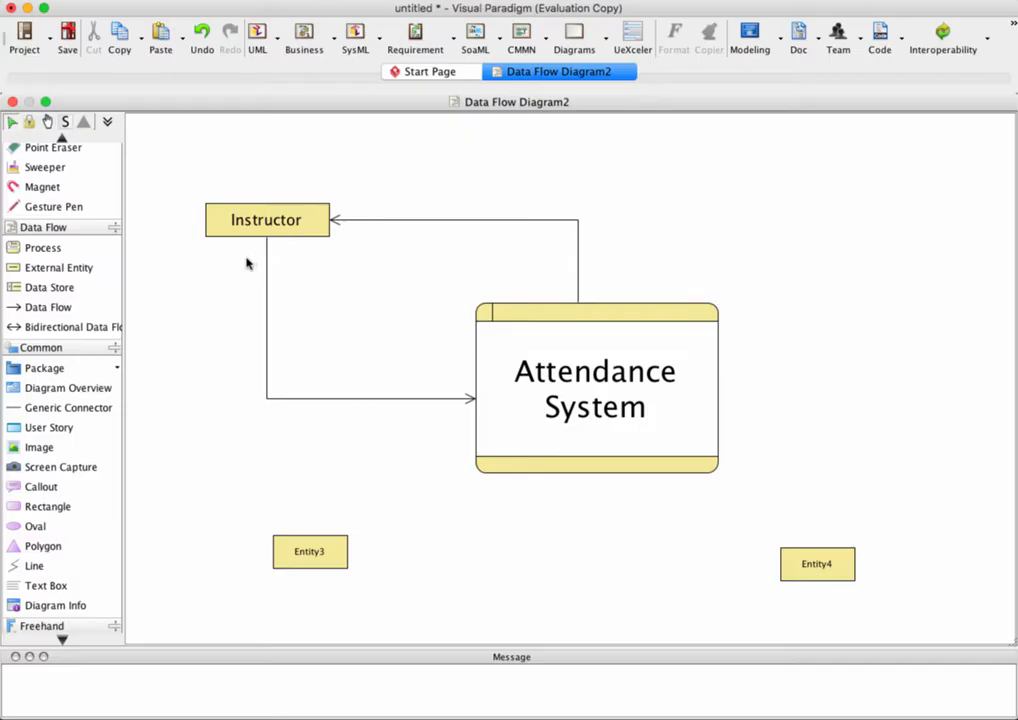
Step: Rename the lower-right external entity as "Student"
left_click(818, 566)
left_click(816, 563)
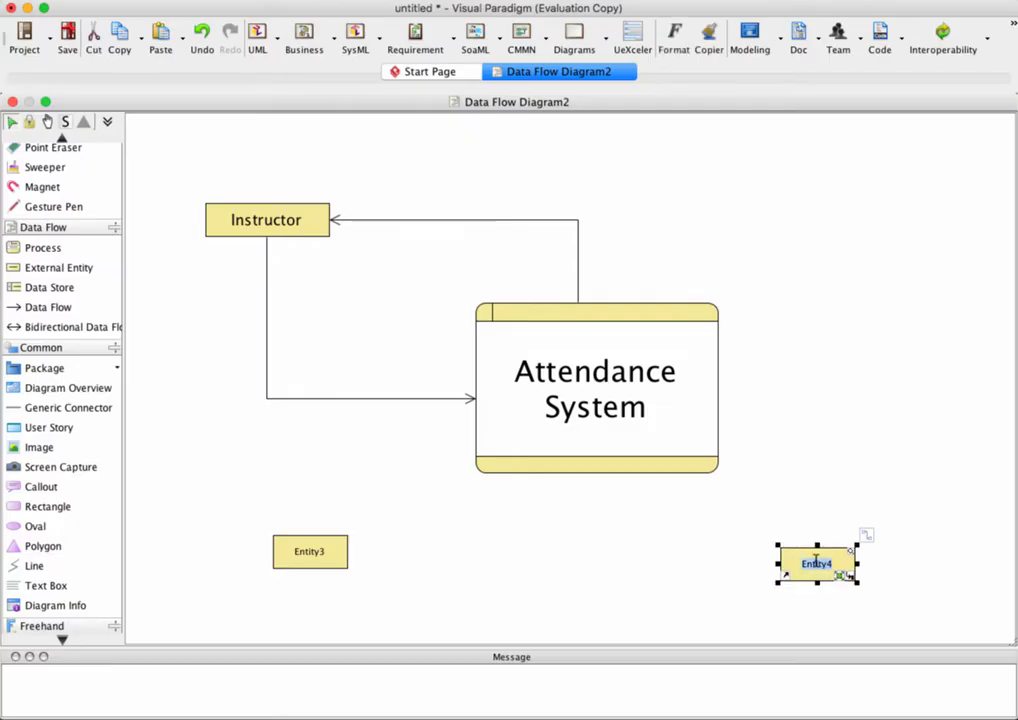
type("Student")
double_click(816, 563)
right_click(816, 563)
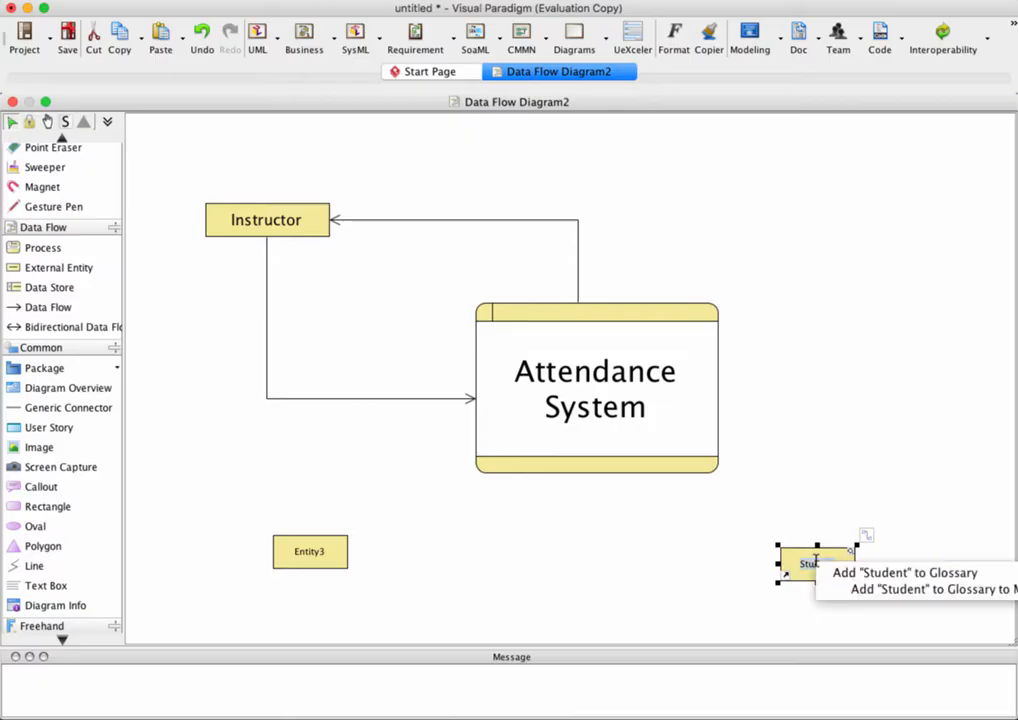
left_click(810, 494)
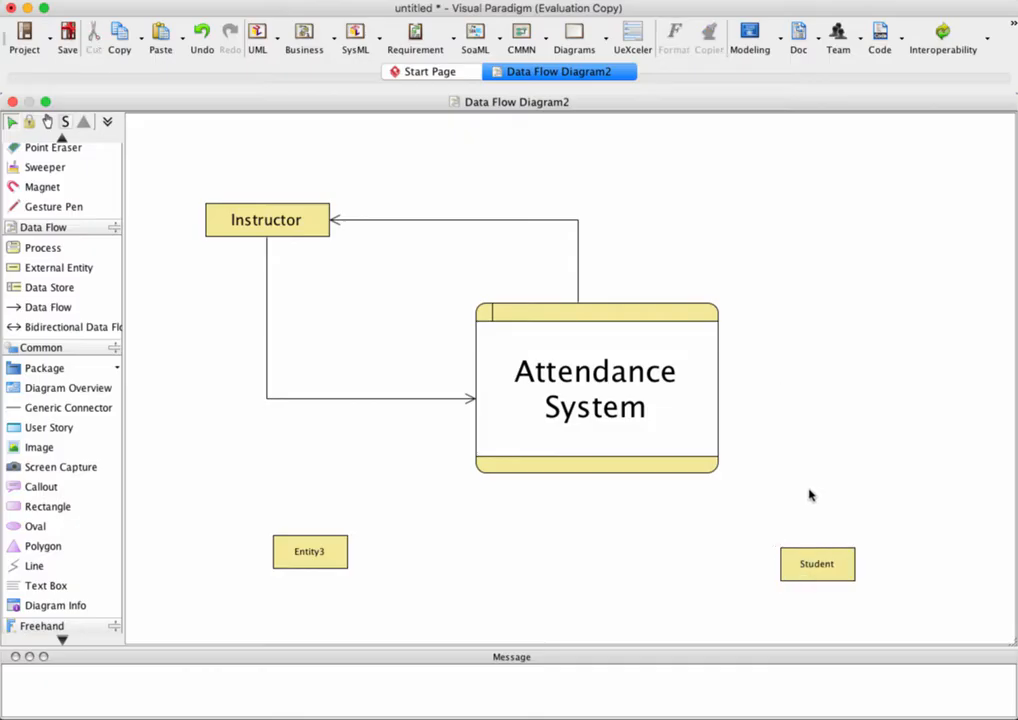
Step: Set the Student entity's font size to 18 in its format settings
left_click(820, 566)
left_click(818, 565)
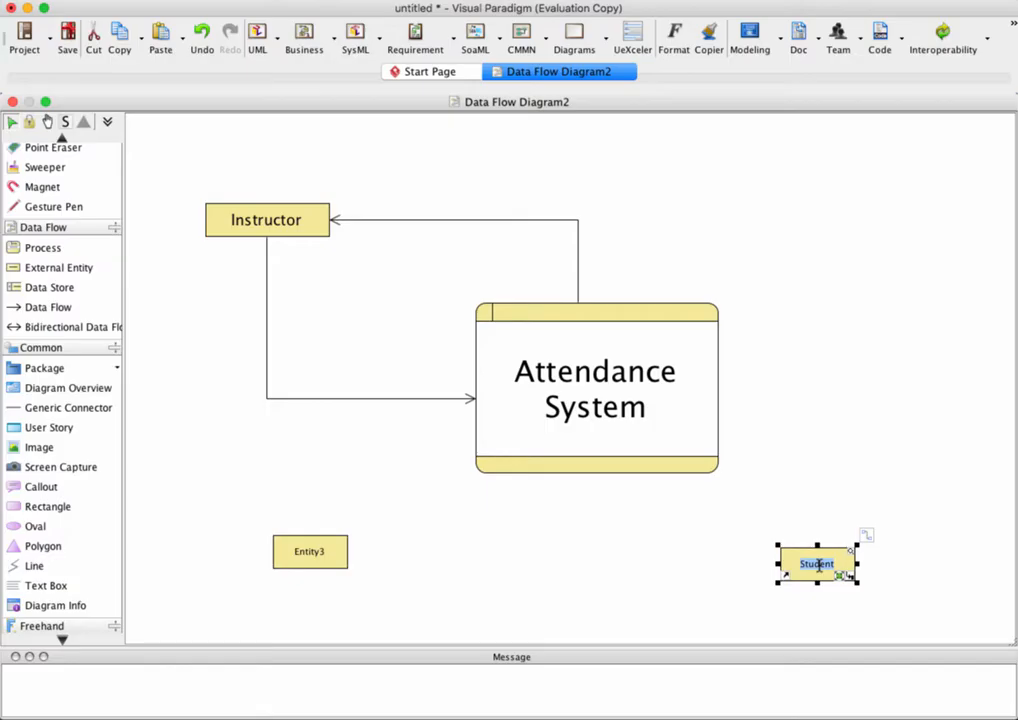
left_click(675, 40)
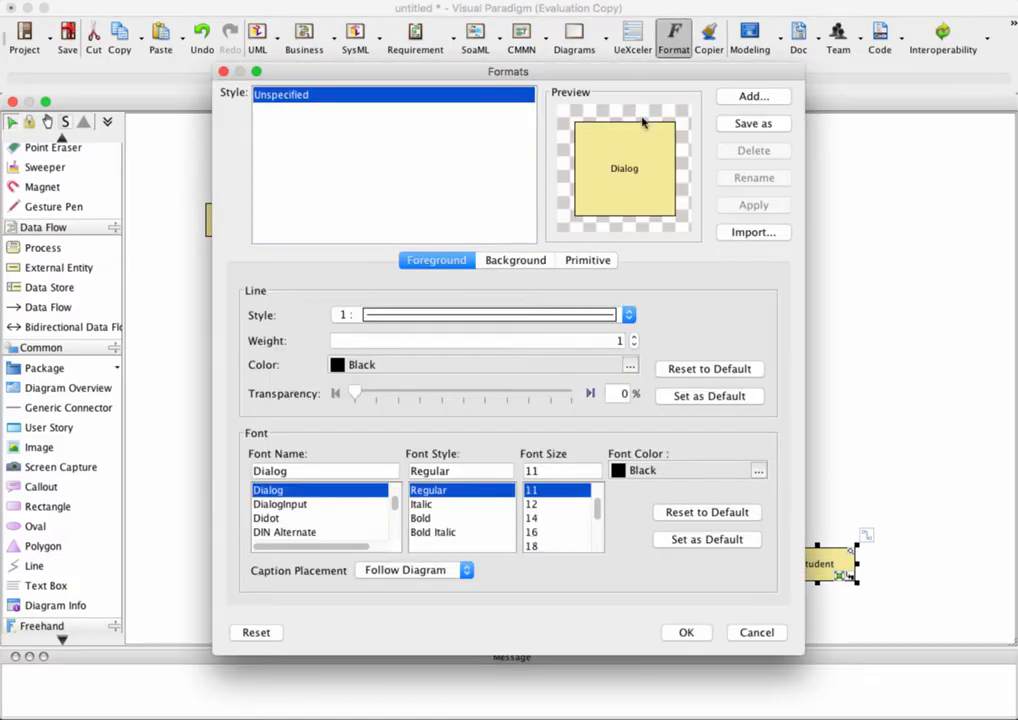
left_click(537, 546)
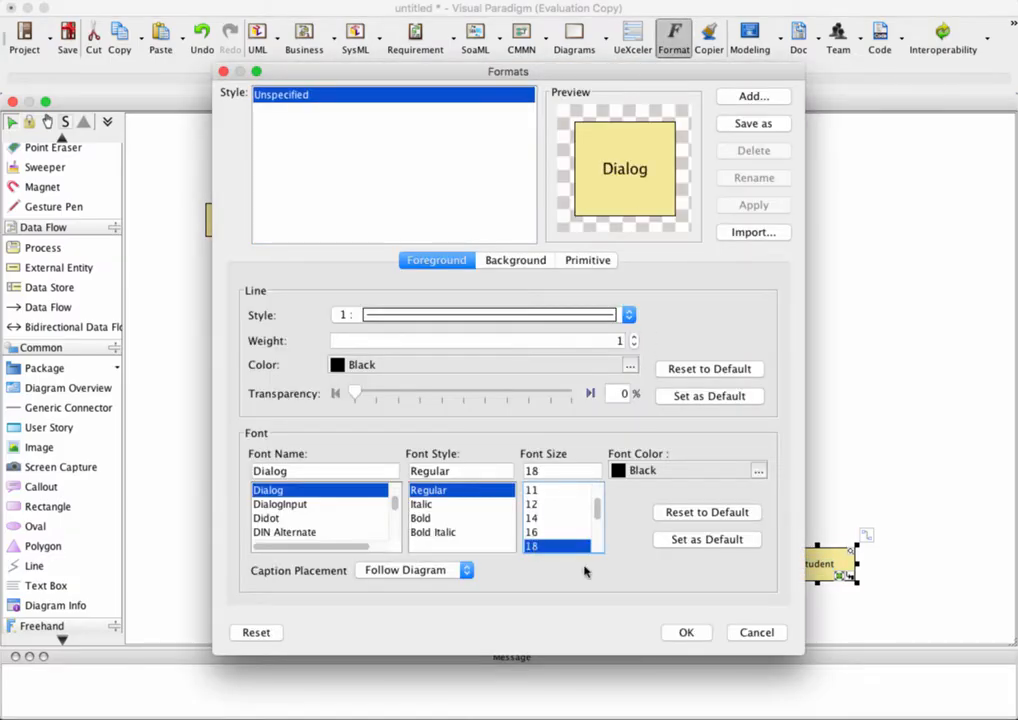
left_click(686, 632)
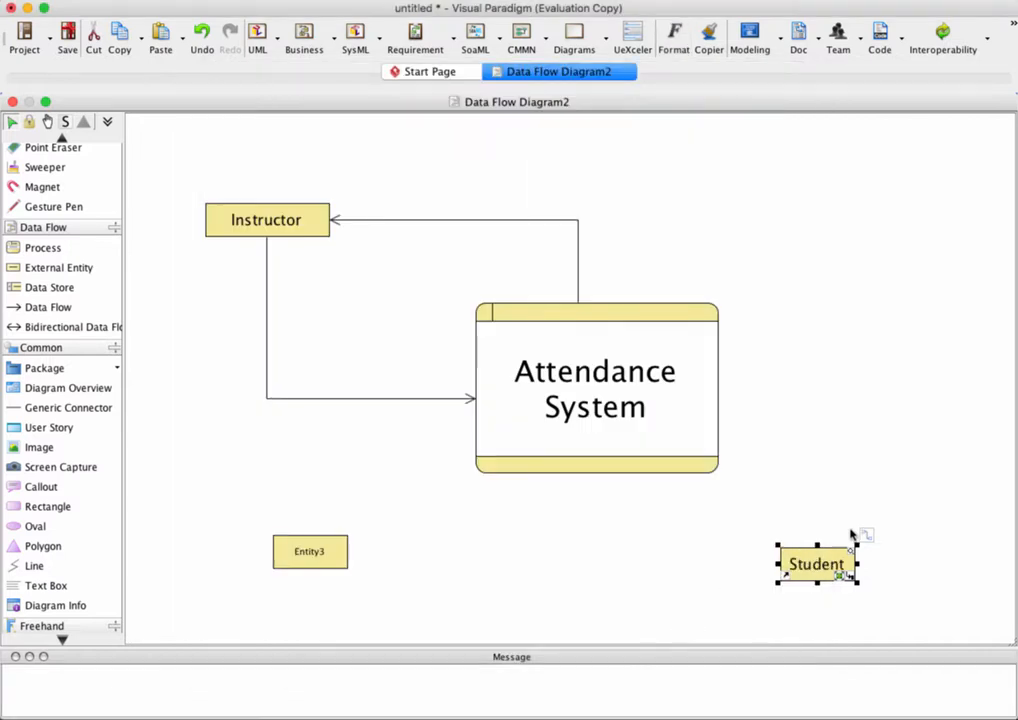
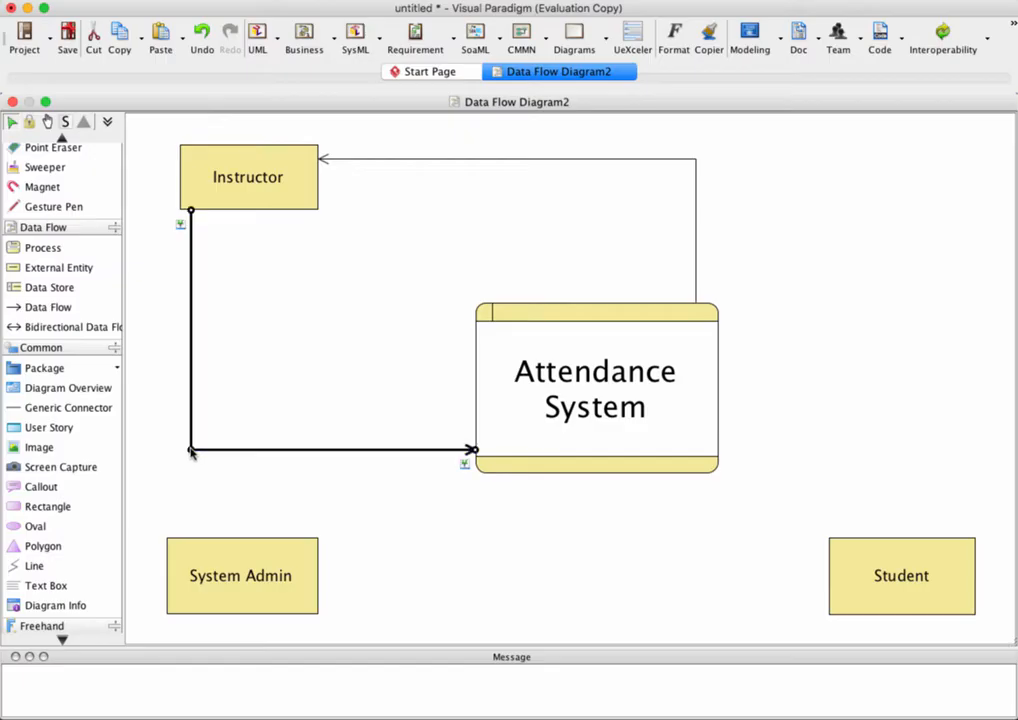
Step: Label the data flow from Instructor to Attendance System as "Class-Setup-Request"
left_click(328, 504)
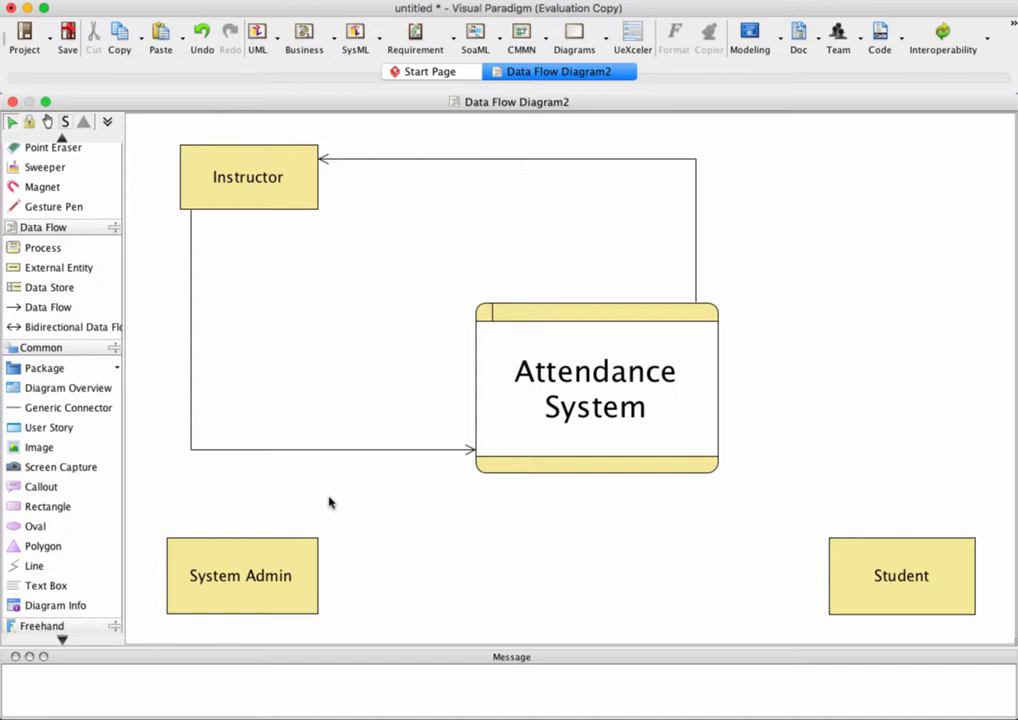
left_click(192, 449)
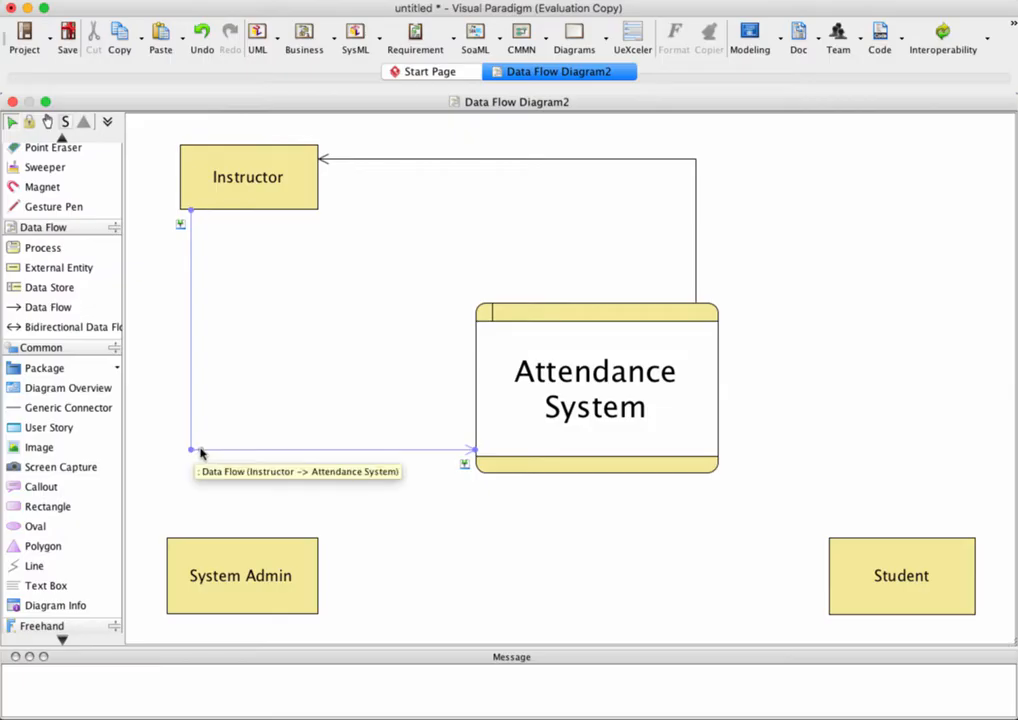
double_click(200, 451)
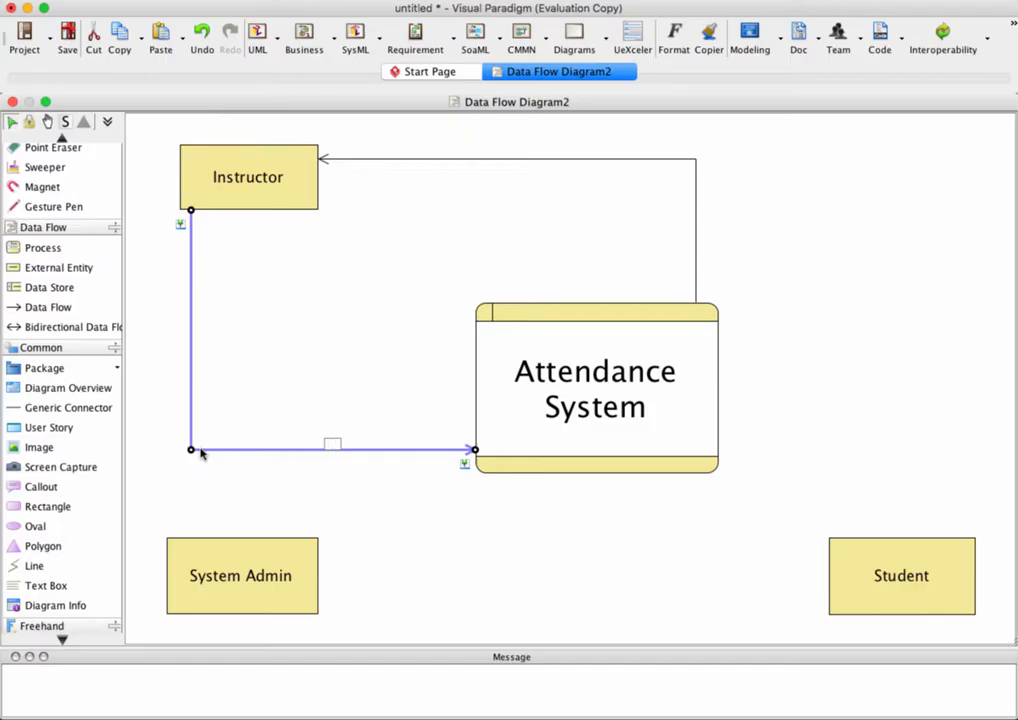
type("Class-Setup-Requ")
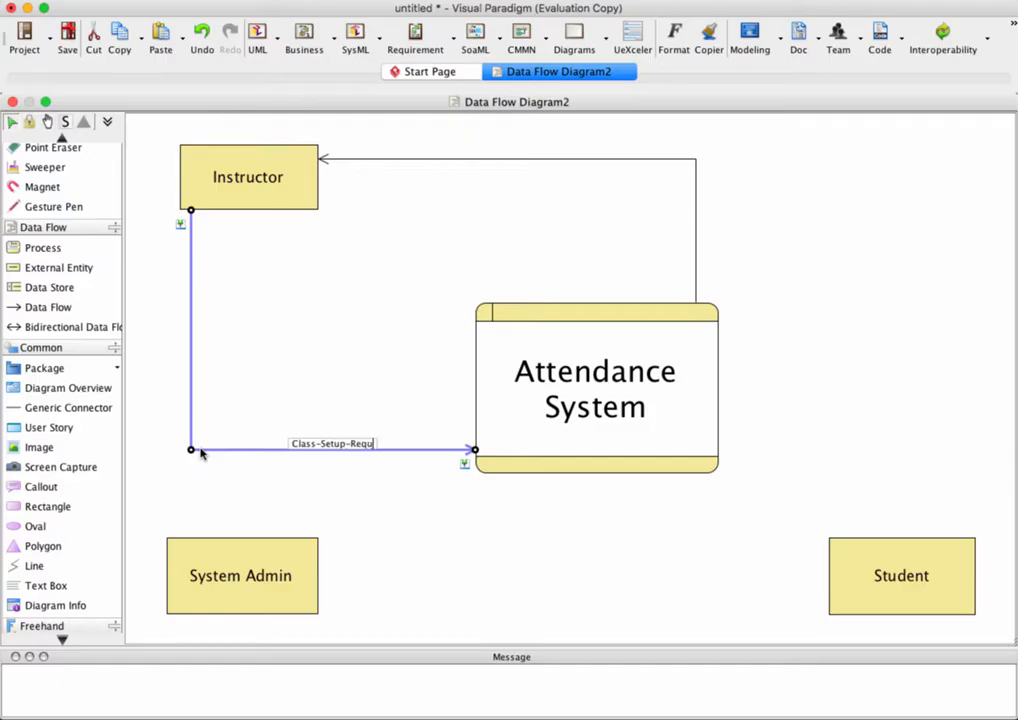
type("est")
left_click(325, 432)
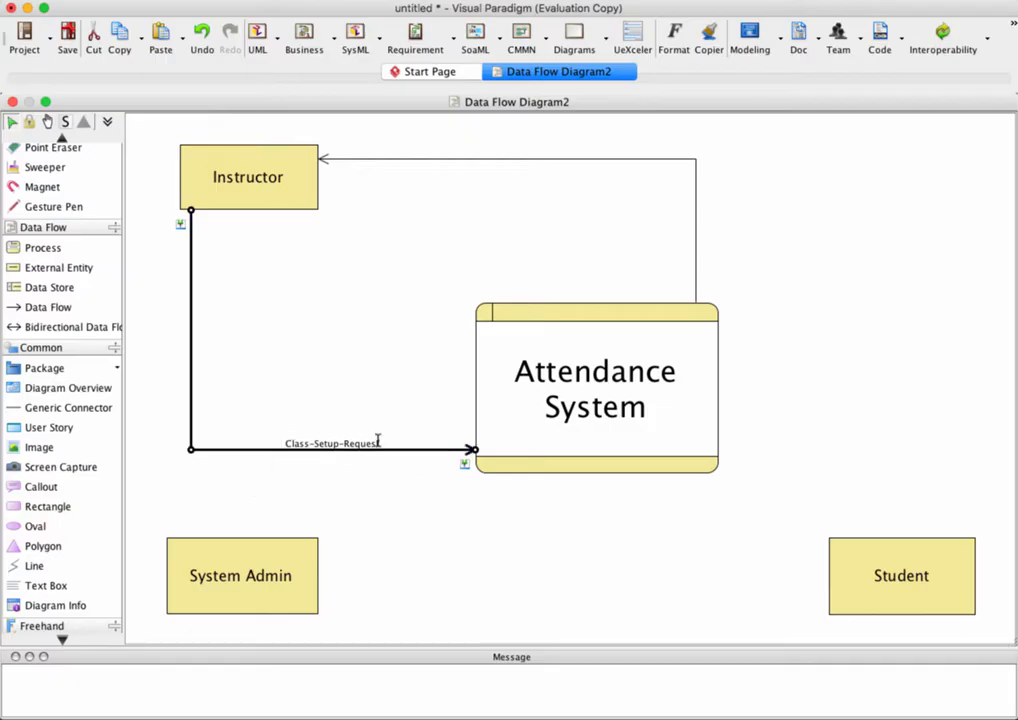
Step: Set the font size of the Class-Setup-Request flow label to 14
double_click(352, 443)
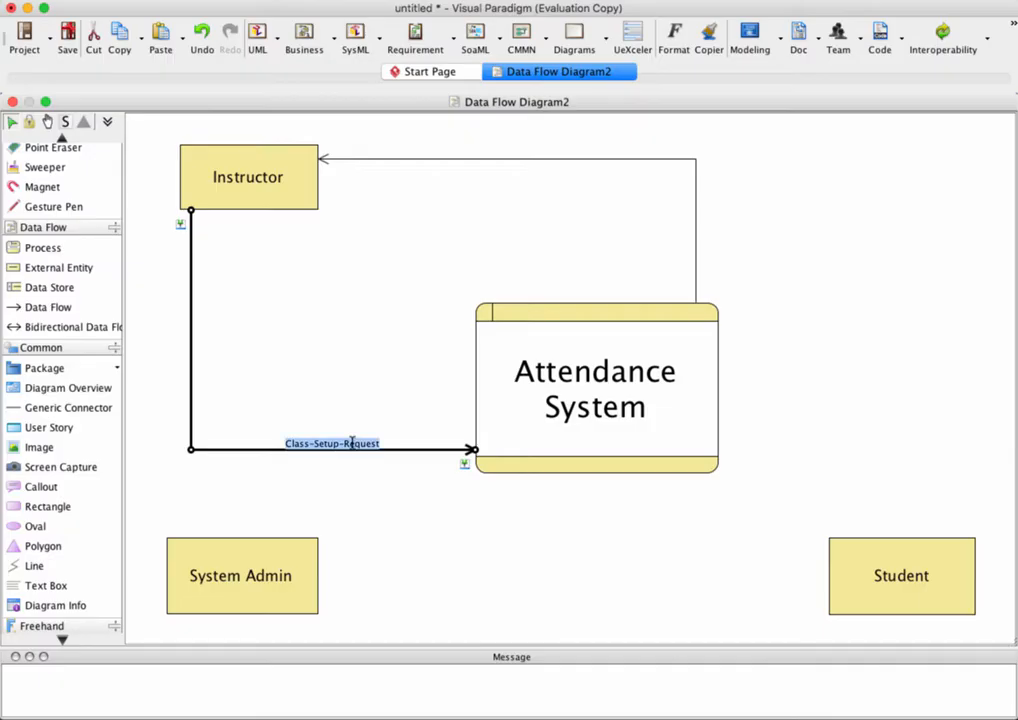
left_click(677, 39)
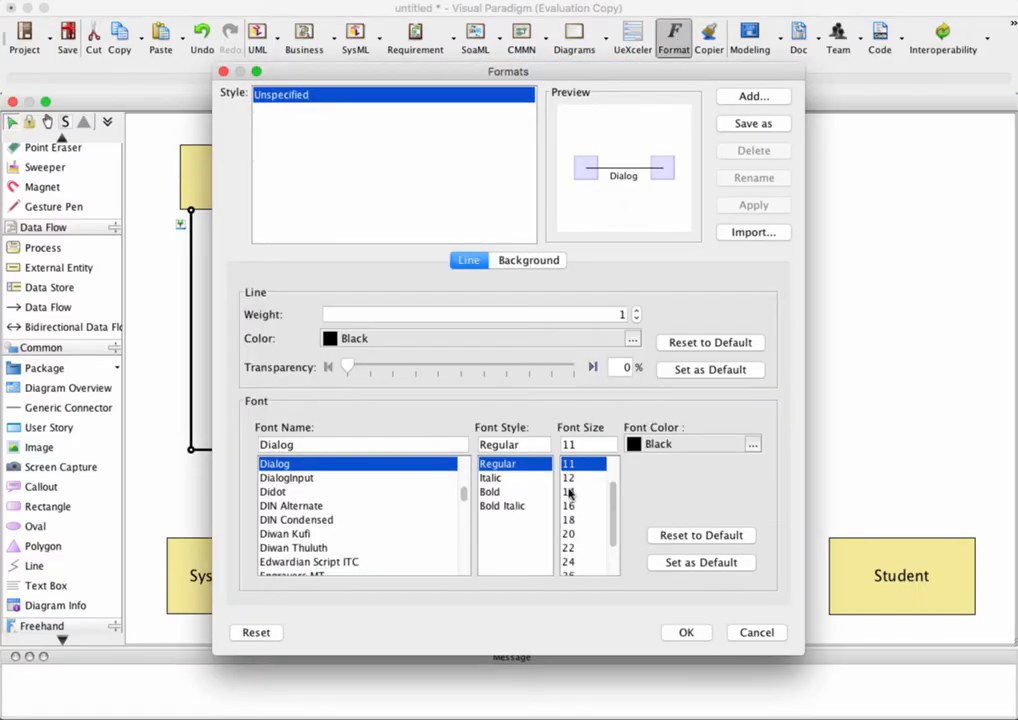
left_click(569, 492)
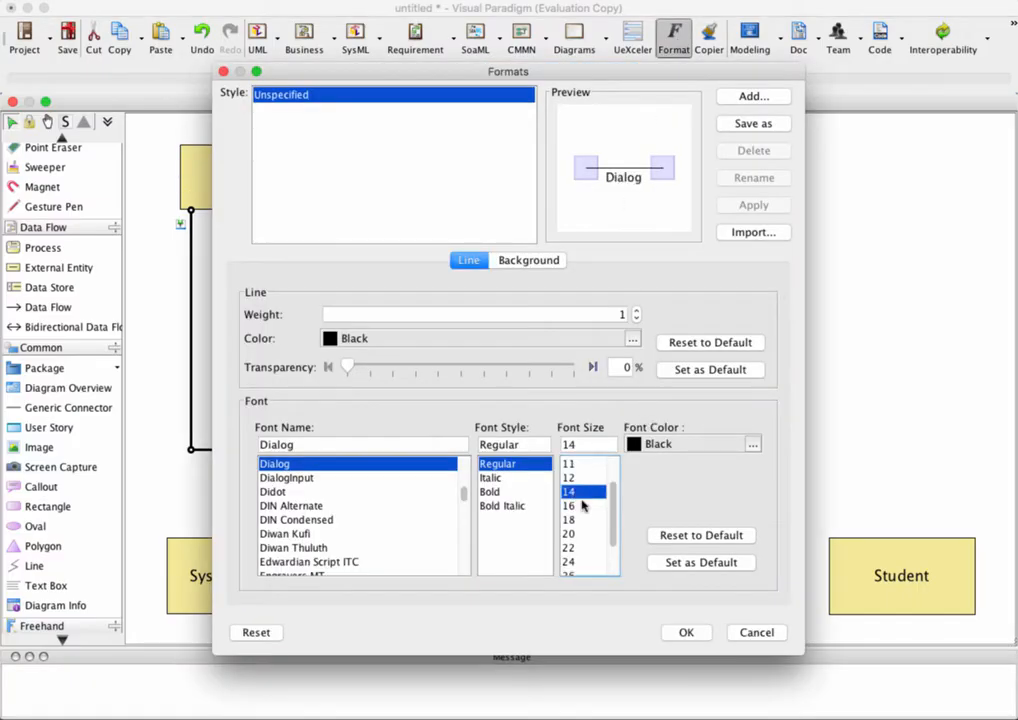
left_click(704, 633)
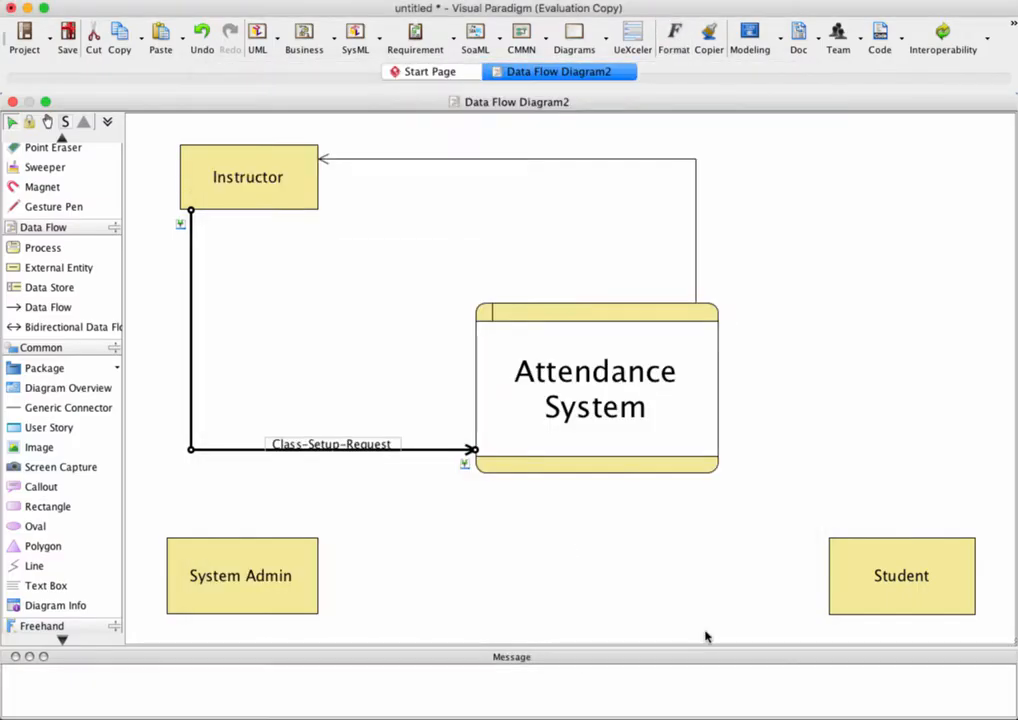
left_click(386, 537)
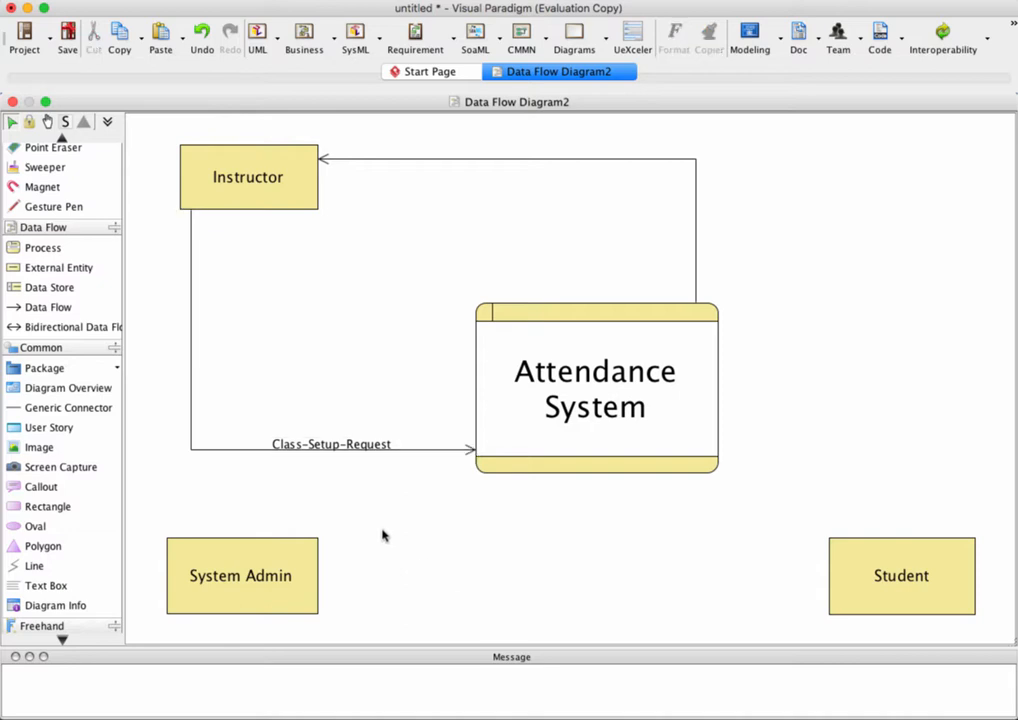
left_click(329, 447)
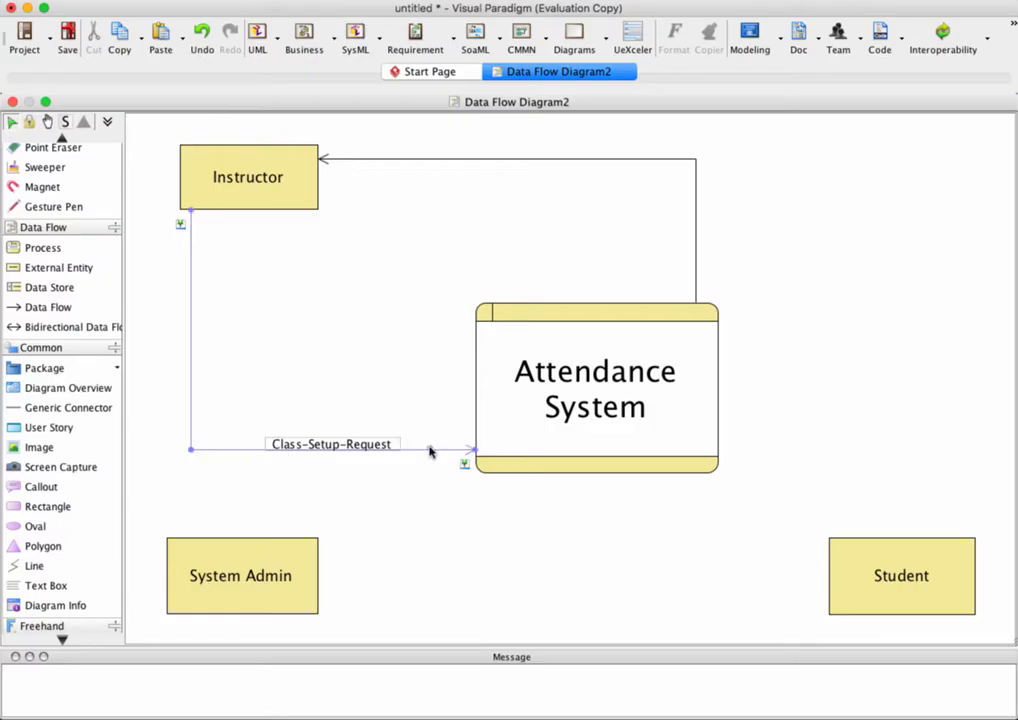
left_click(219, 347)
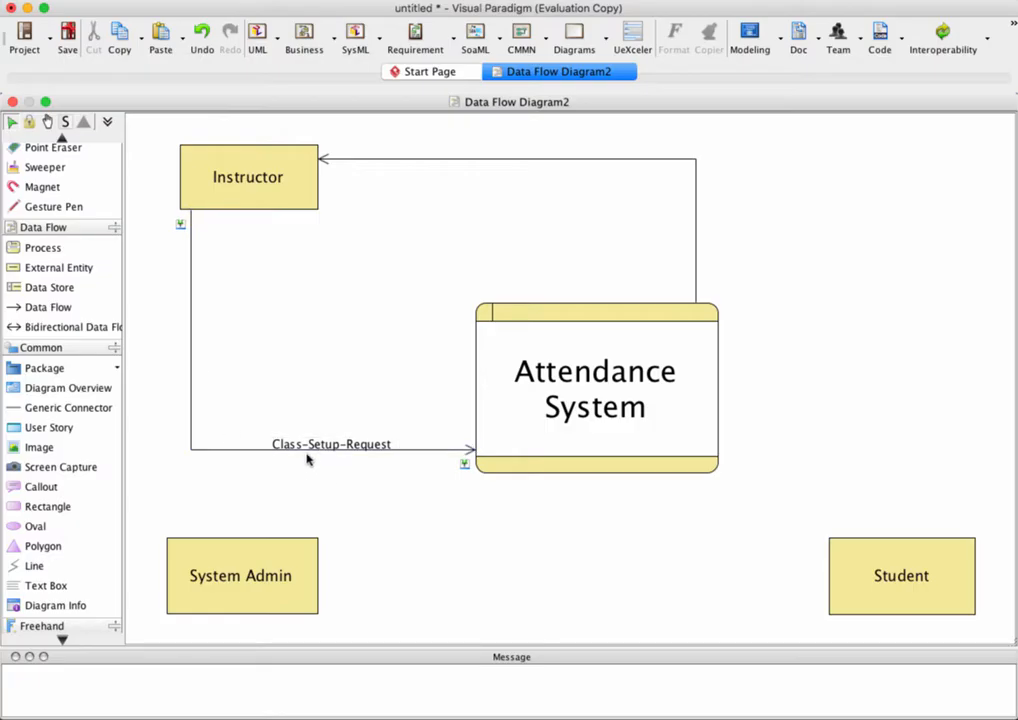
left_click(509, 402)
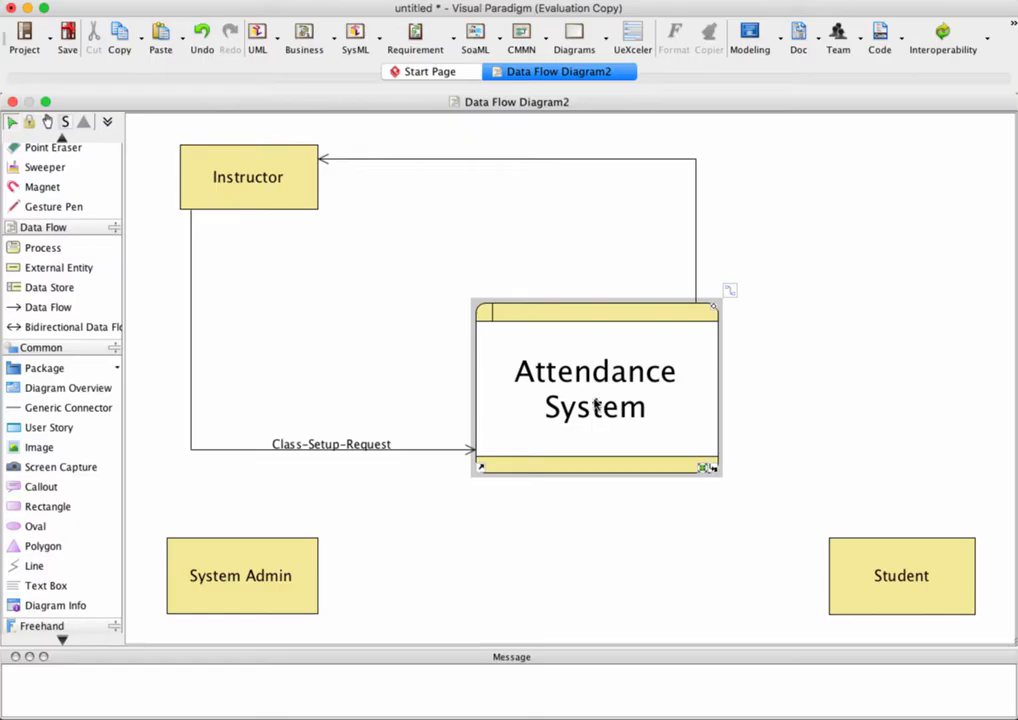
left_click(405, 450)
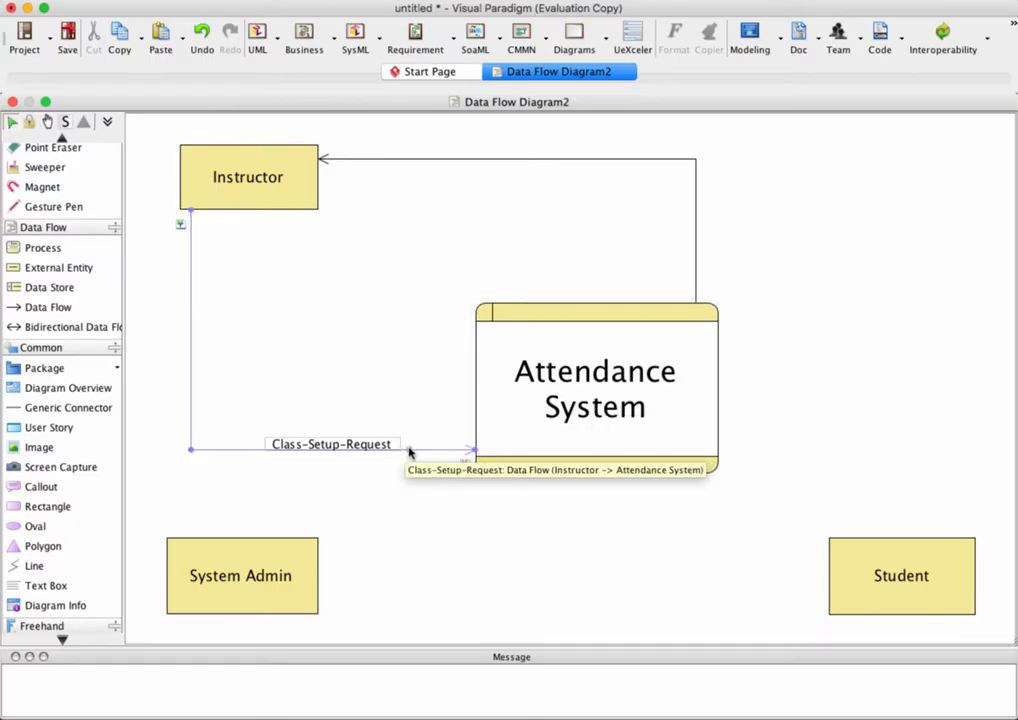
left_click(410, 460)
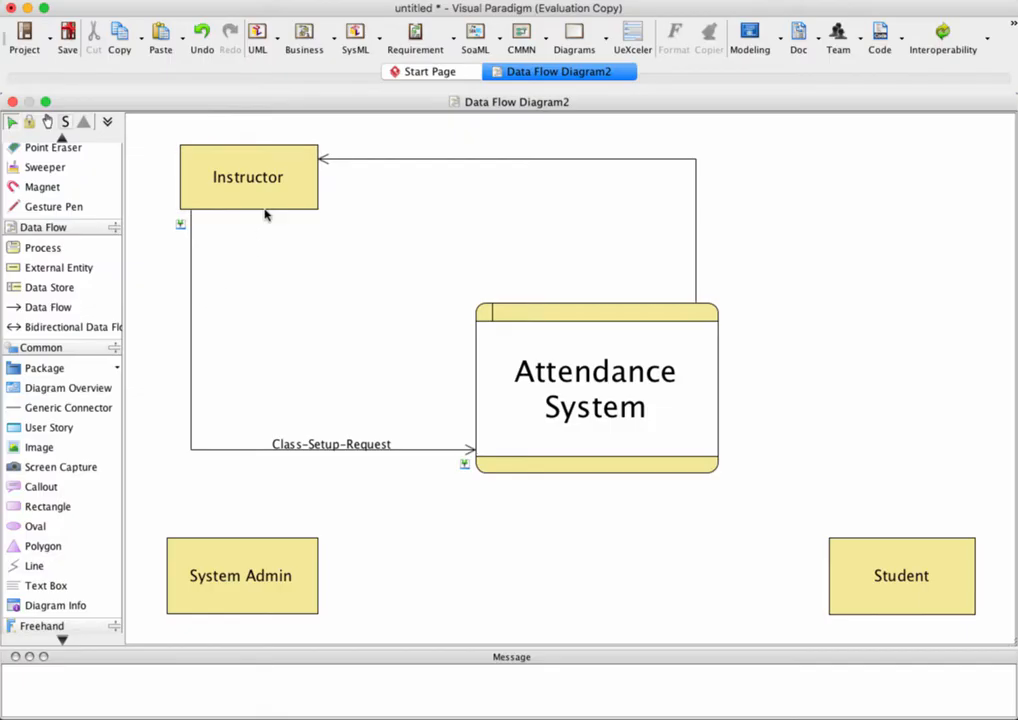
left_click(590, 418)
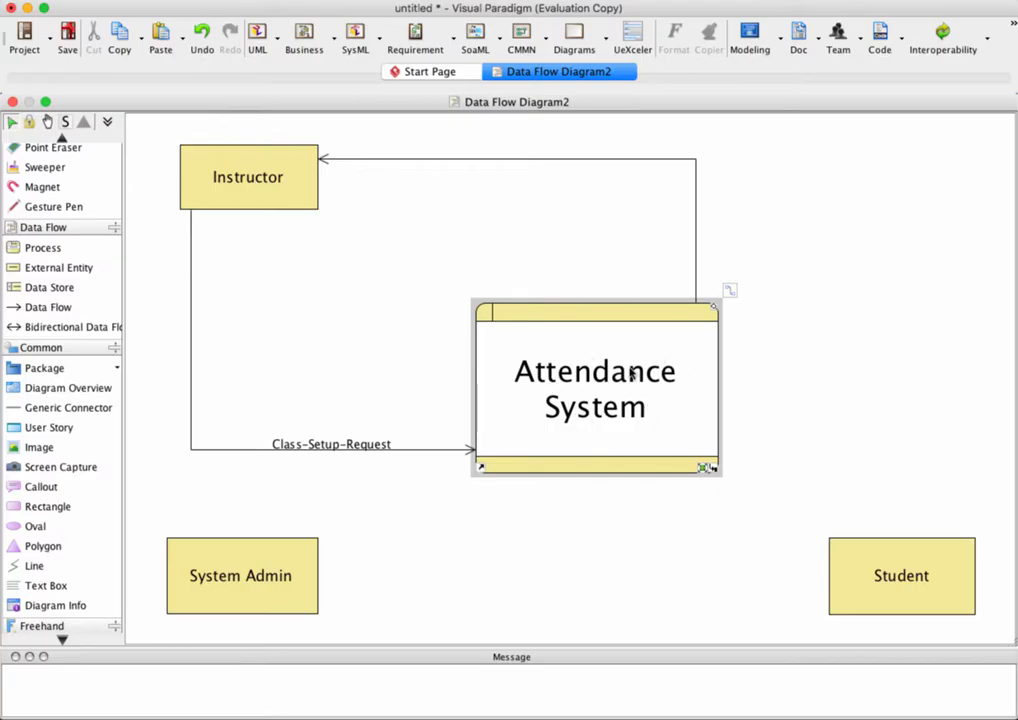
Step: Label the data flow from Attendance System back to Instructor as "Class-Setup-Confirmation"
left_click(666, 159)
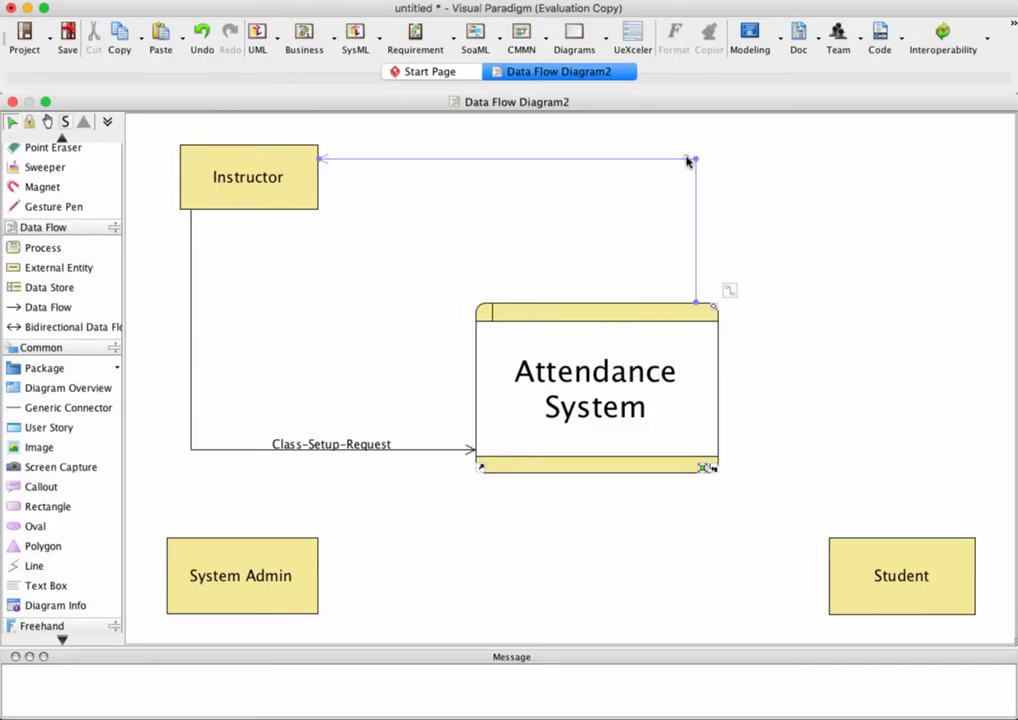
left_click(690, 160)
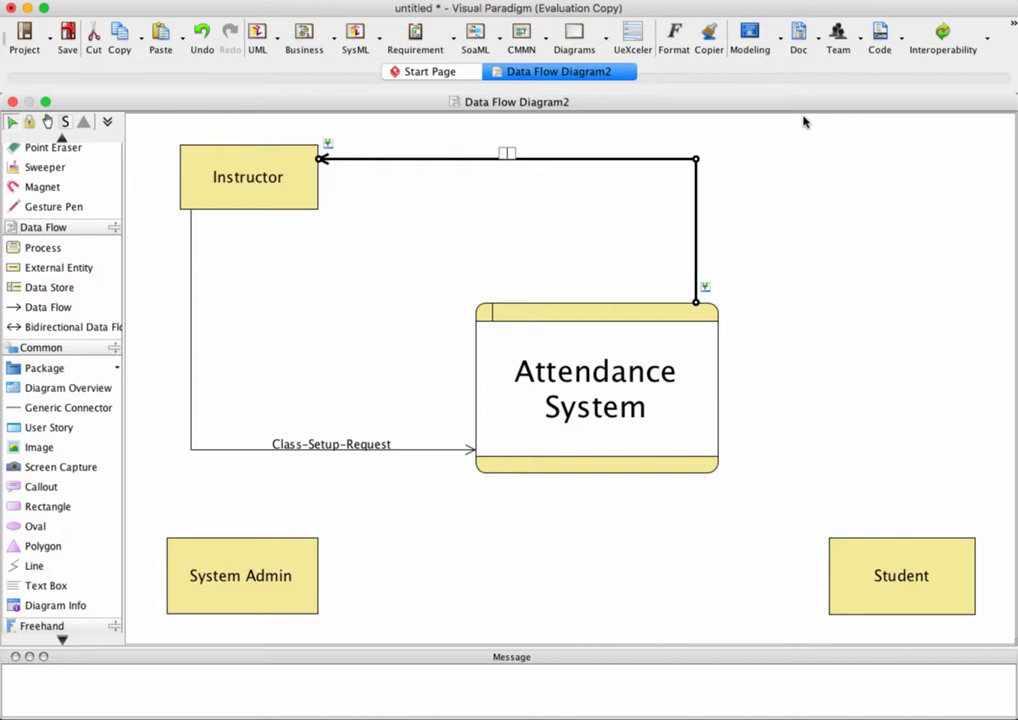
type("Class-Setup-Confirmation")
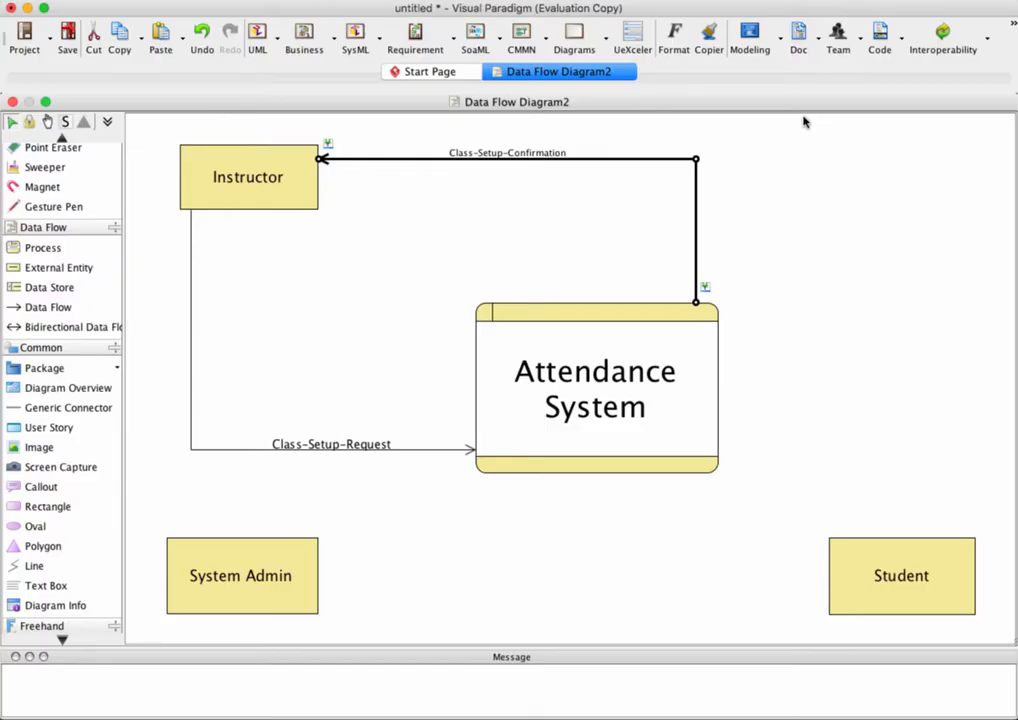
Step: Set the font size of the Class-Setup-Confirmation flow label to 14
triple_click(528, 152)
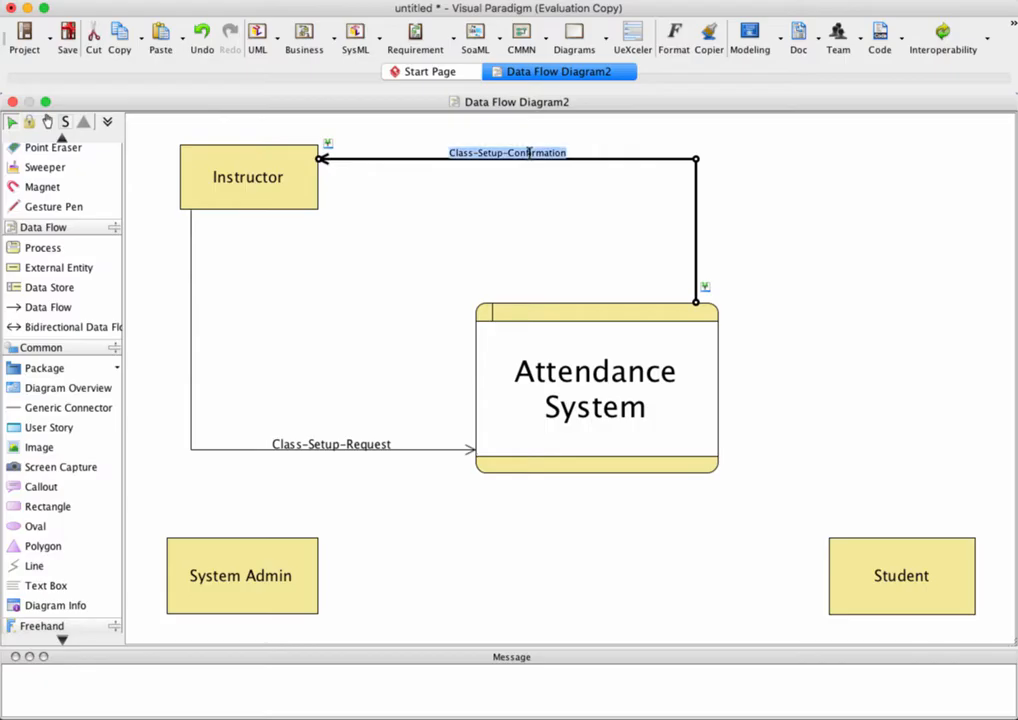
left_click(673, 40)
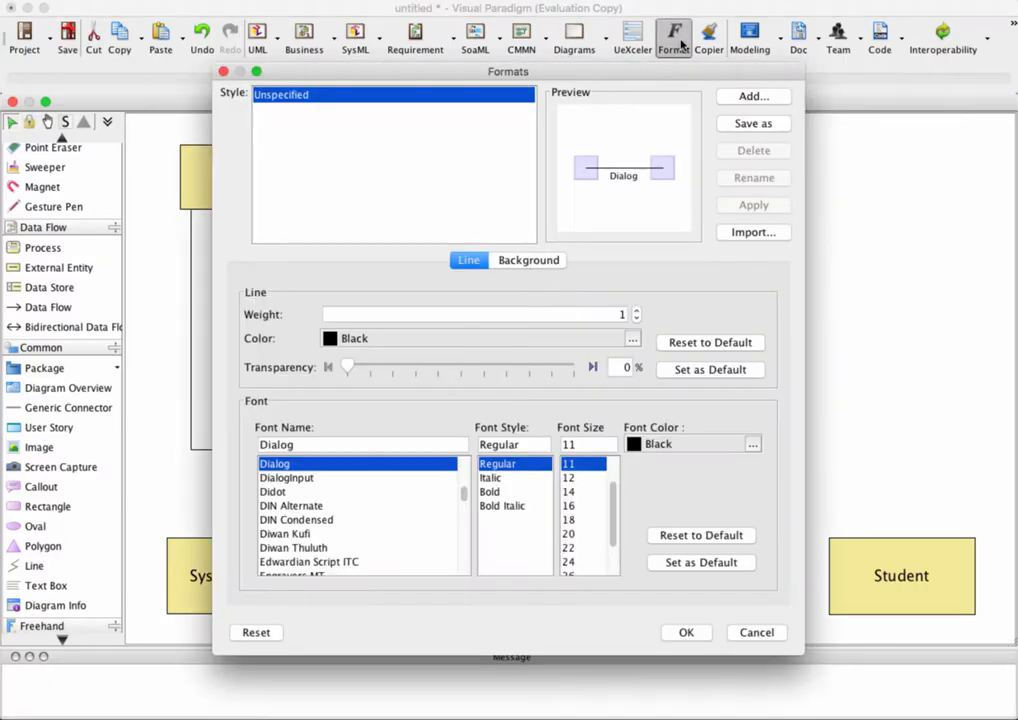
left_click(569, 491)
left_click(686, 632)
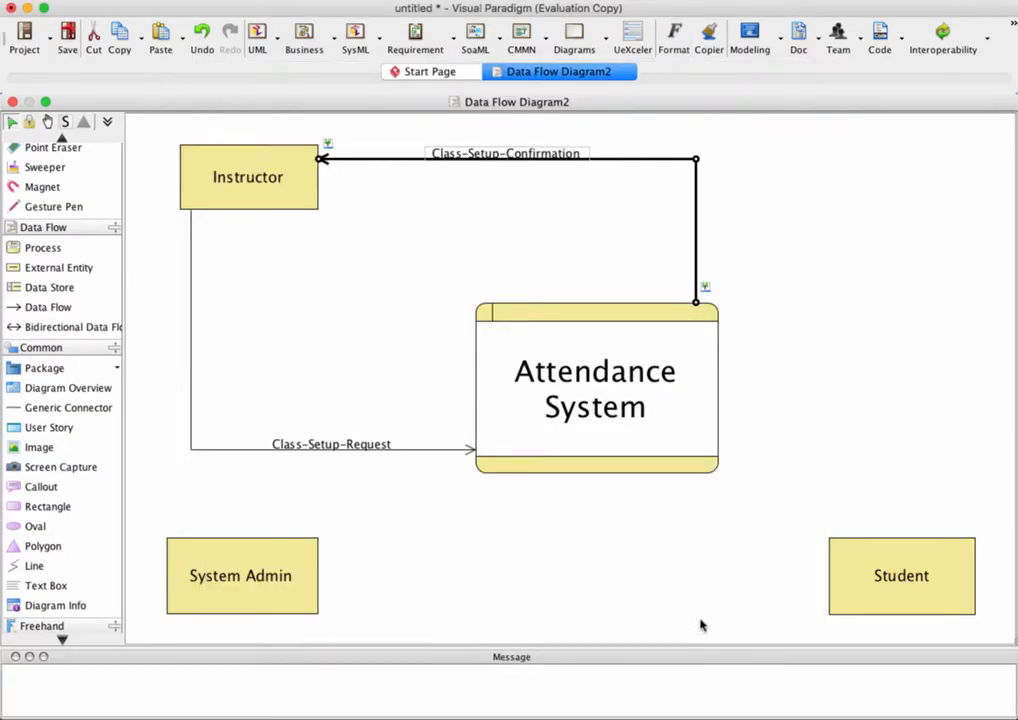
left_click(751, 232)
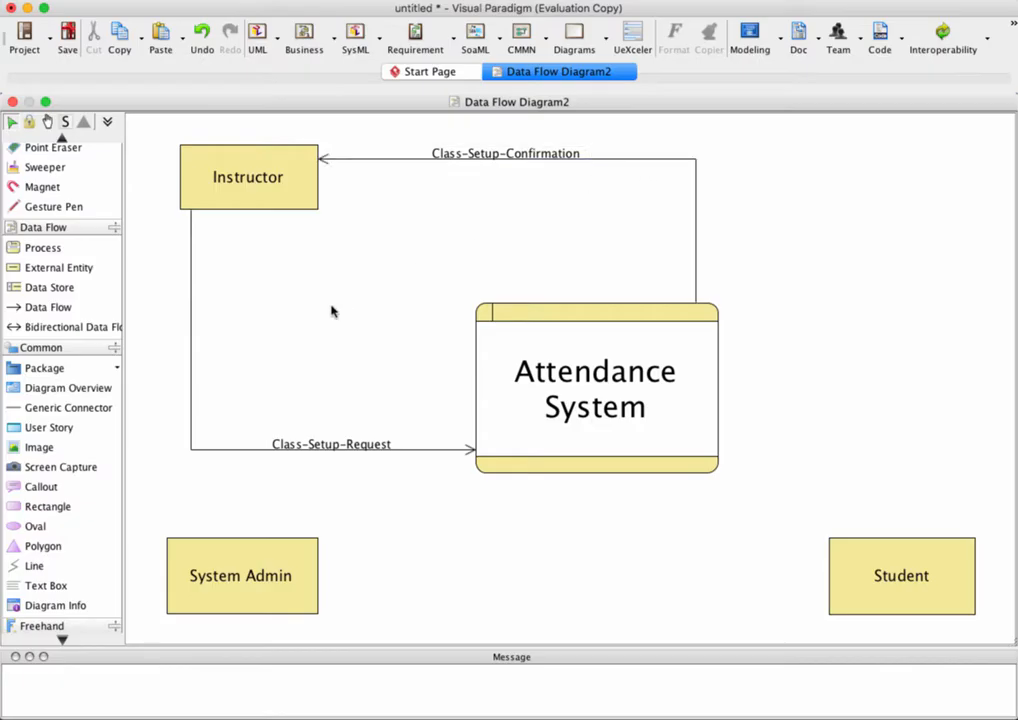
left_click(60, 330)
left_click(375, 449)
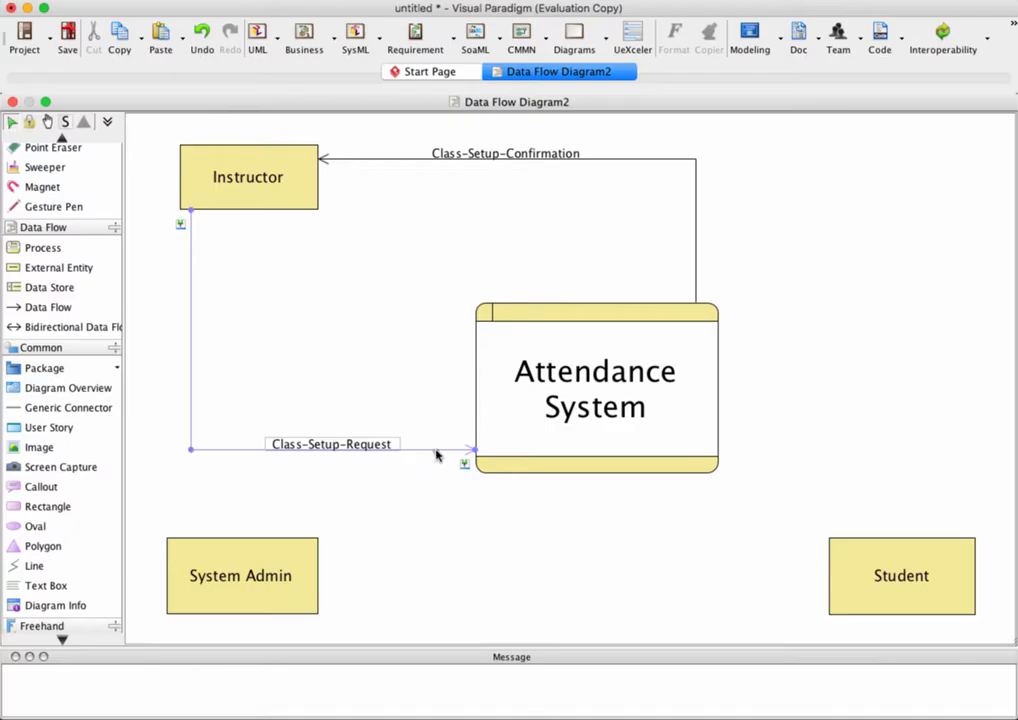
left_click(570, 441)
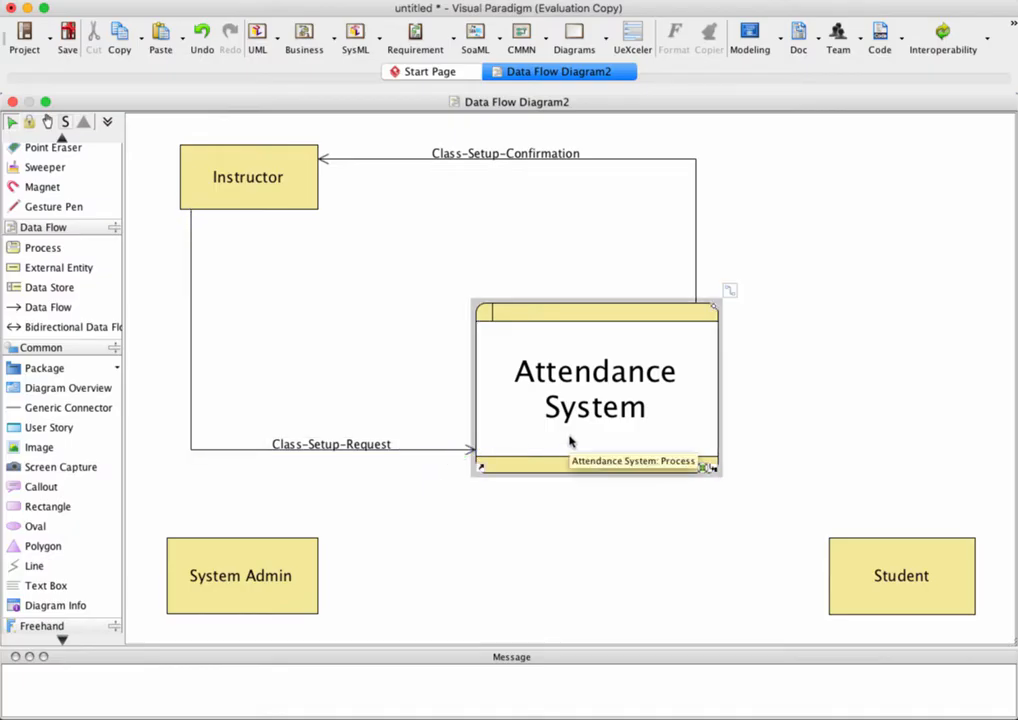
left_click(696, 282)
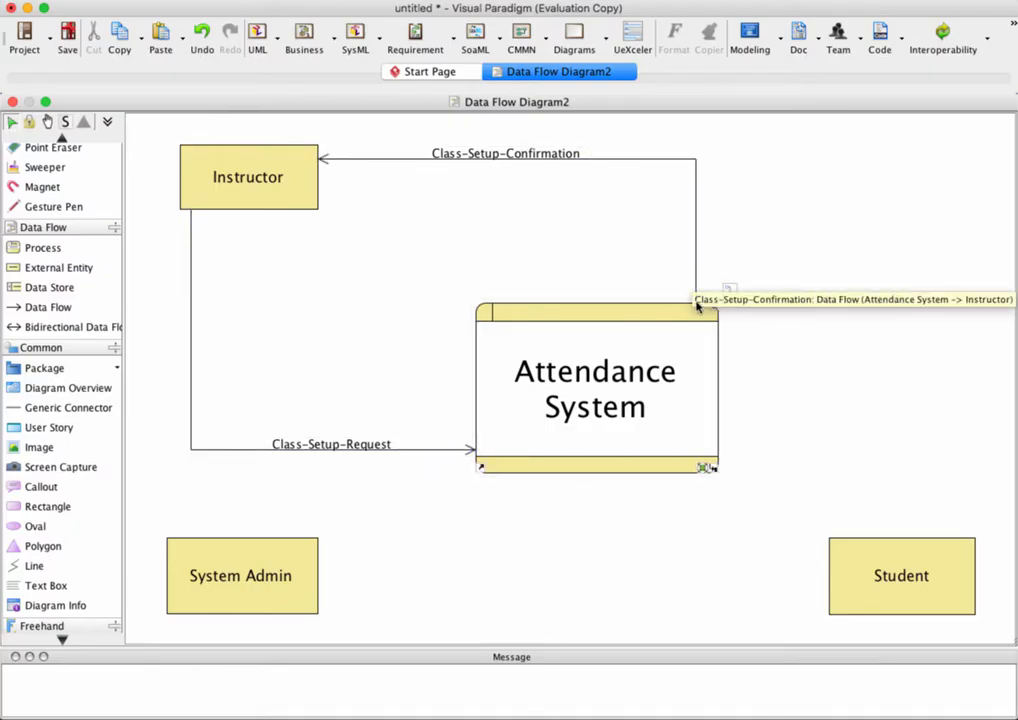
left_click(701, 311)
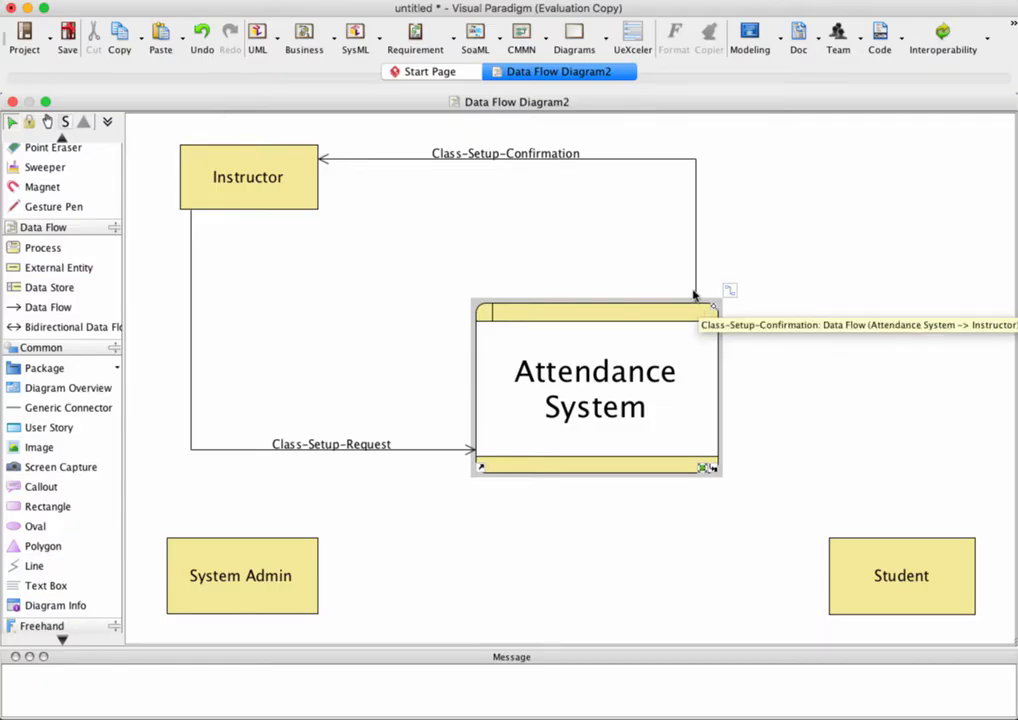
left_click(696, 295)
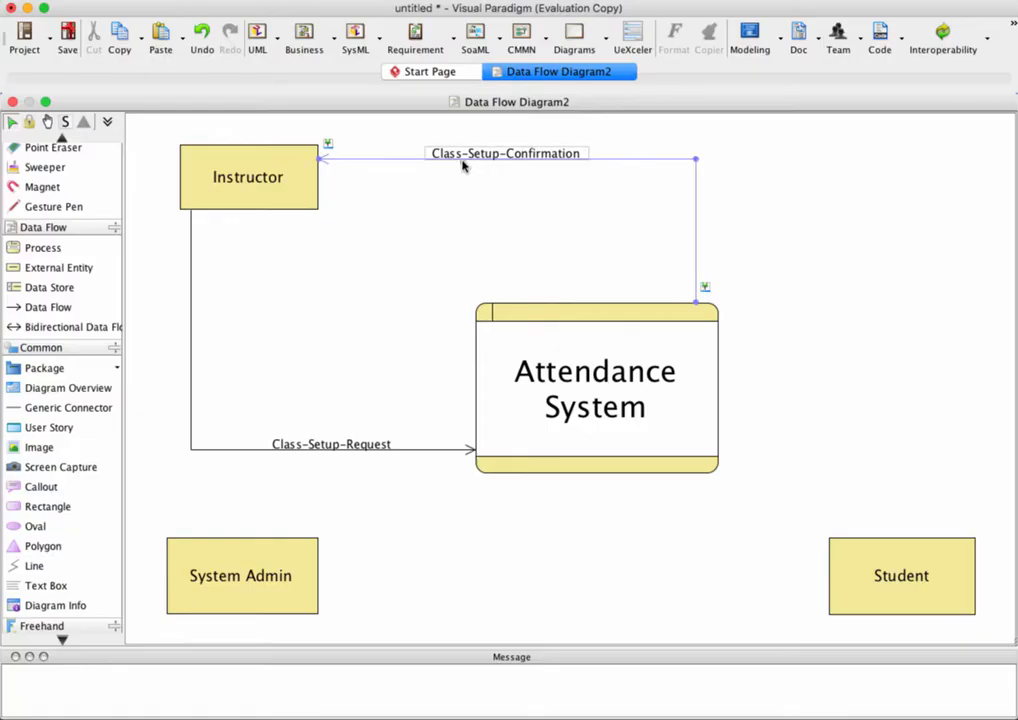
left_click(346, 234)
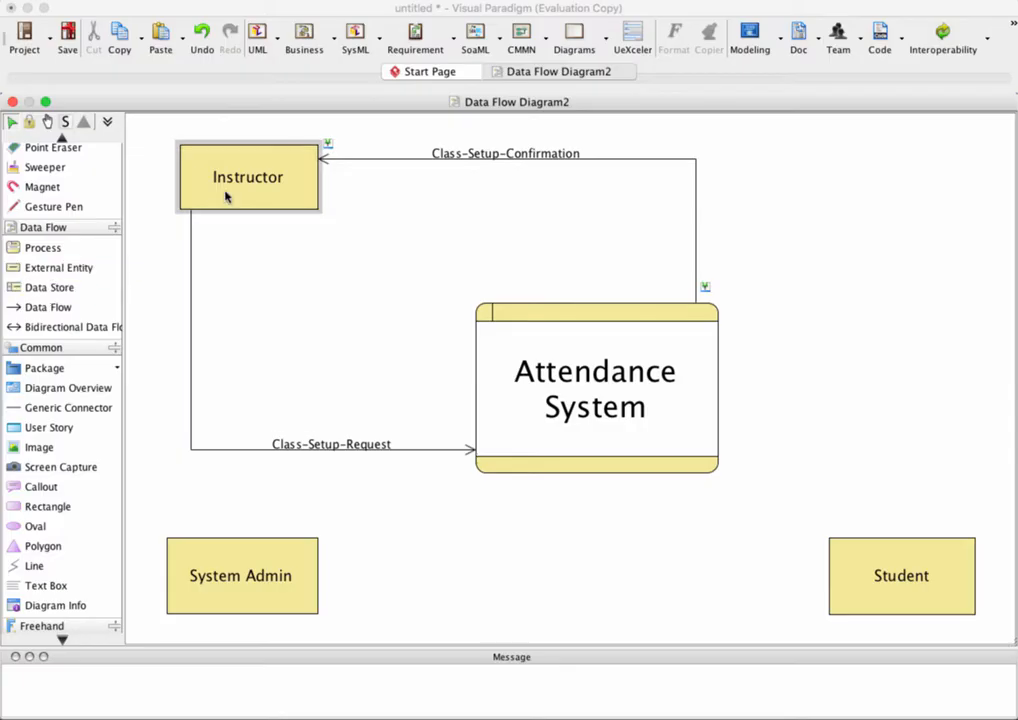
left_click(482, 388)
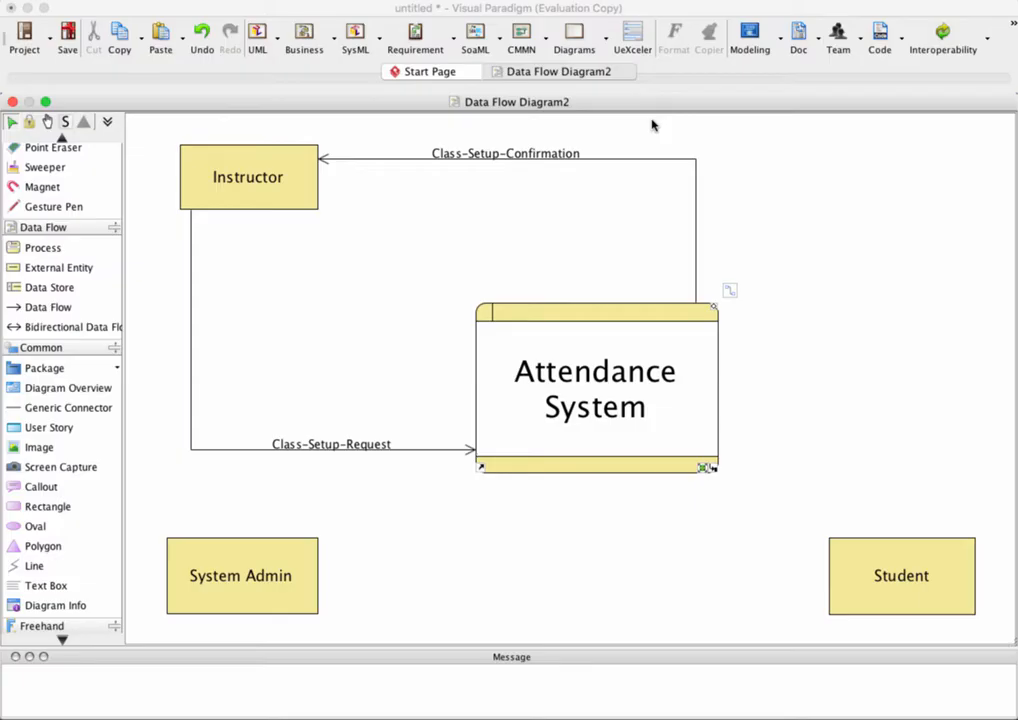
left_click(694, 193)
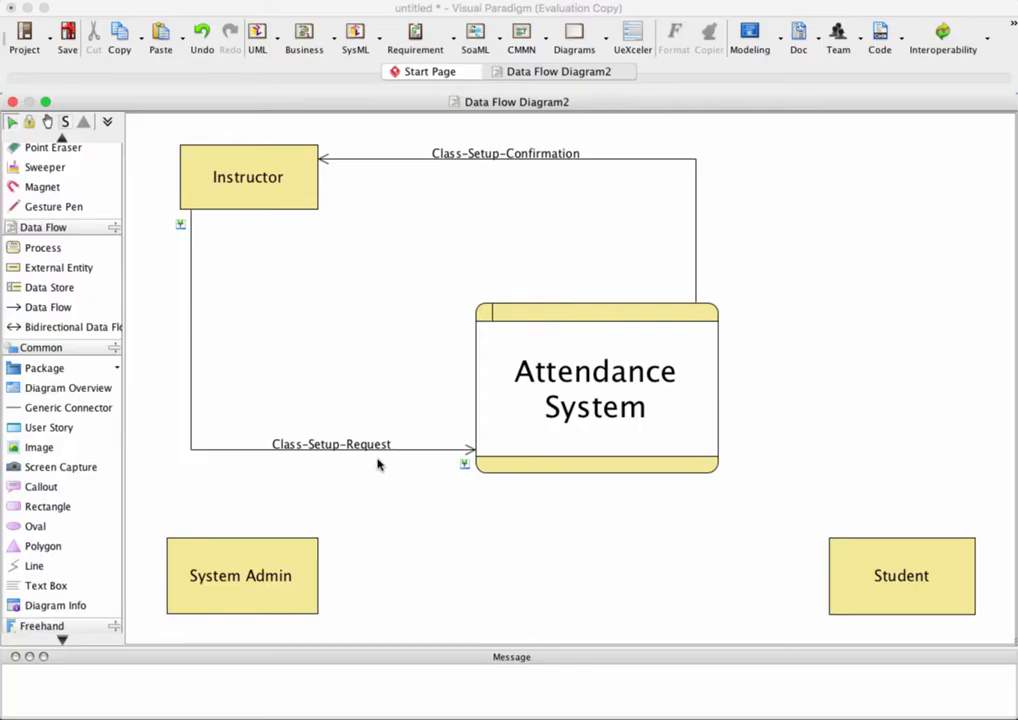
Step: Draw a second data flow from Instructor to Attendance System and bend it at a right angle just inside the Class-Setup-Request flow
left_click(33, 311)
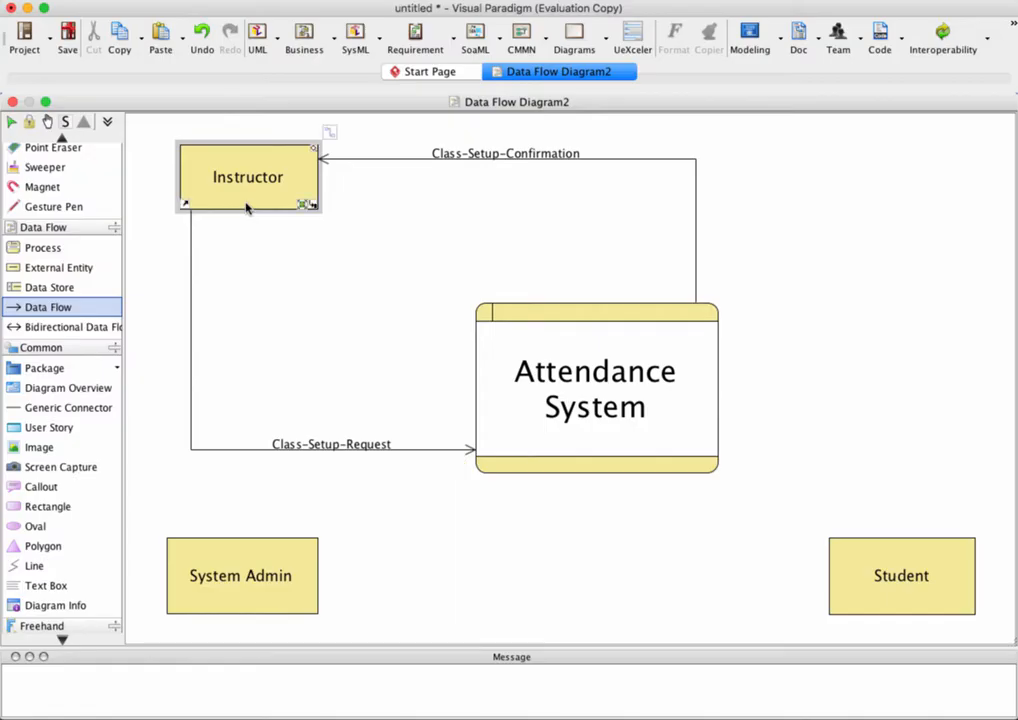
left_click_drag(247, 207, 495, 384)
left_click(388, 256)
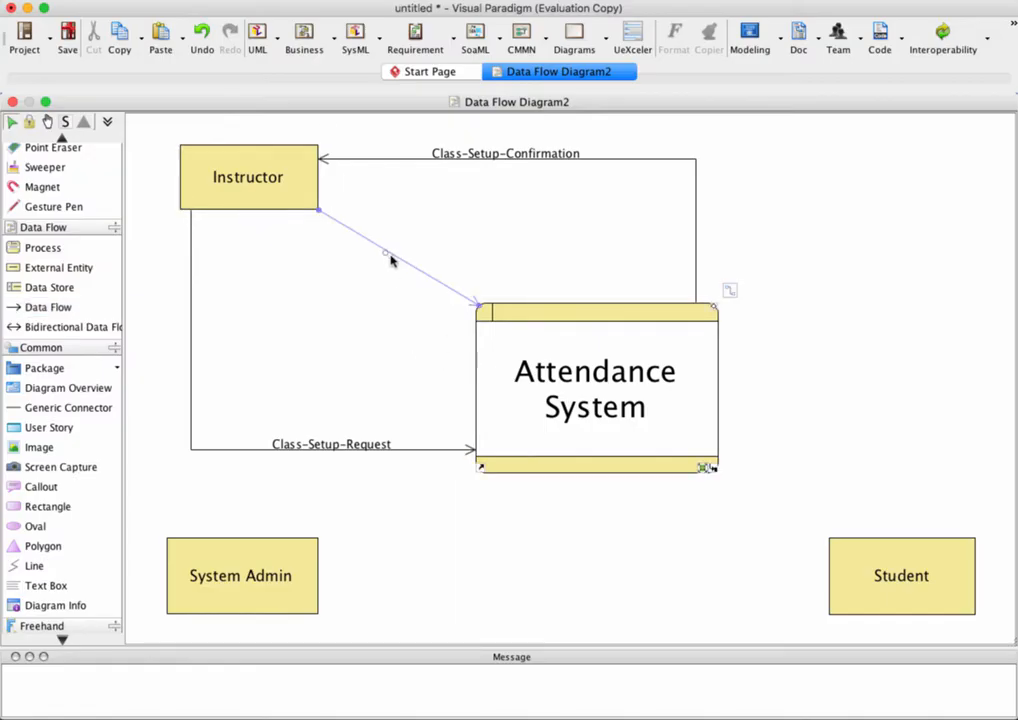
left_click_drag(390, 258, 222, 408)
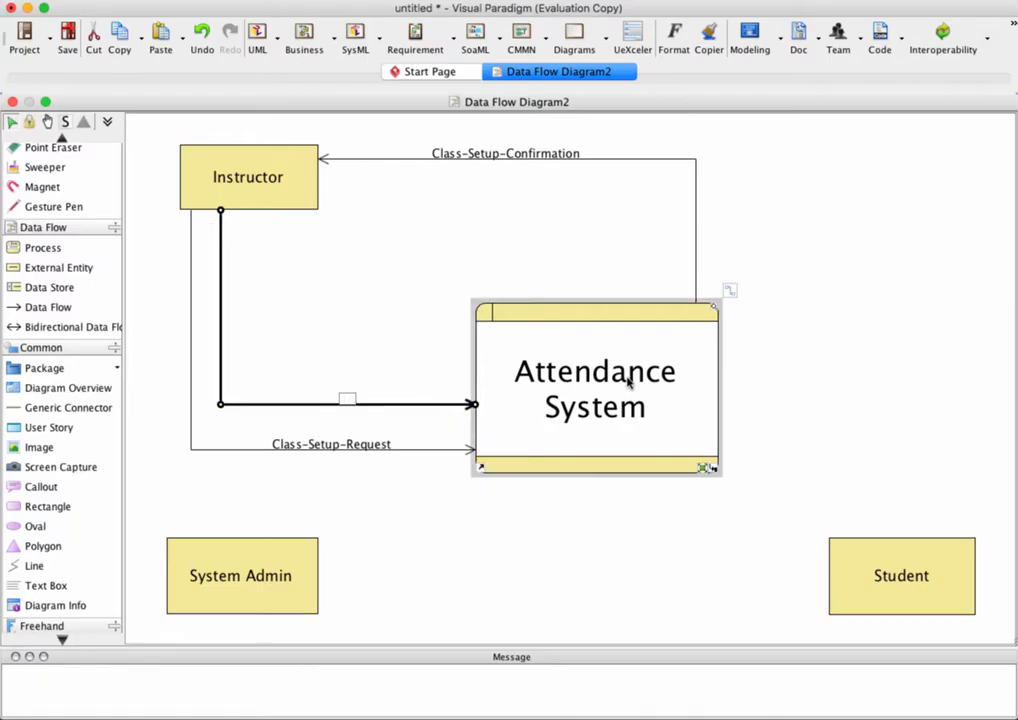
Step: Label the second data flow from Instructor to Attendance System as "Add-Change-Delete-Registration"
type("Add")
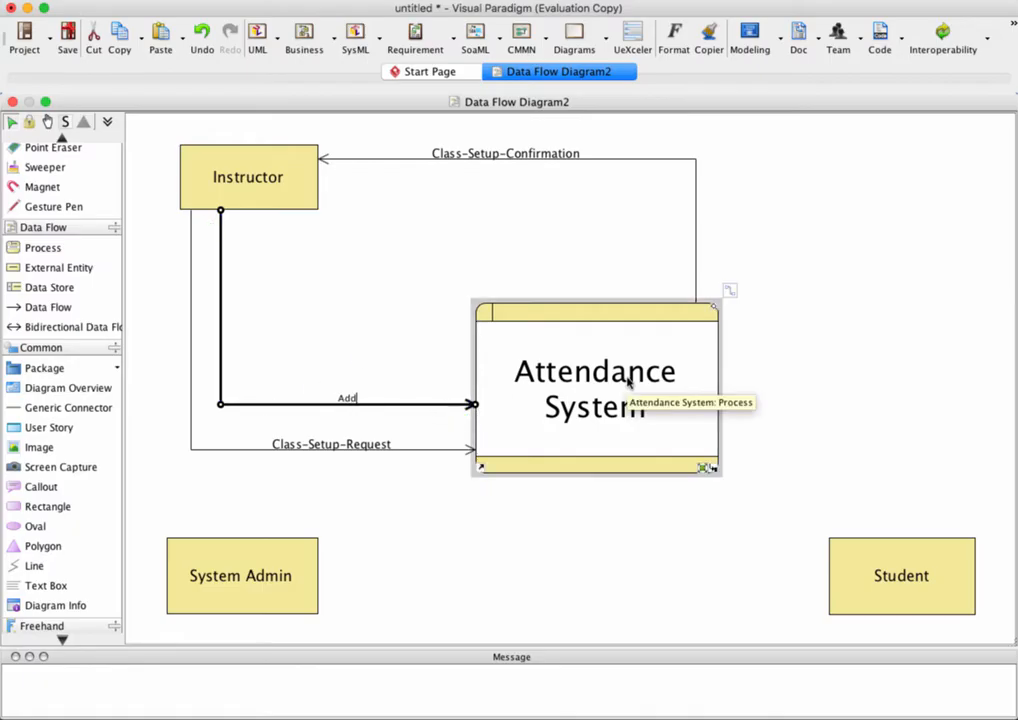
type("-Change ")
type("Del")
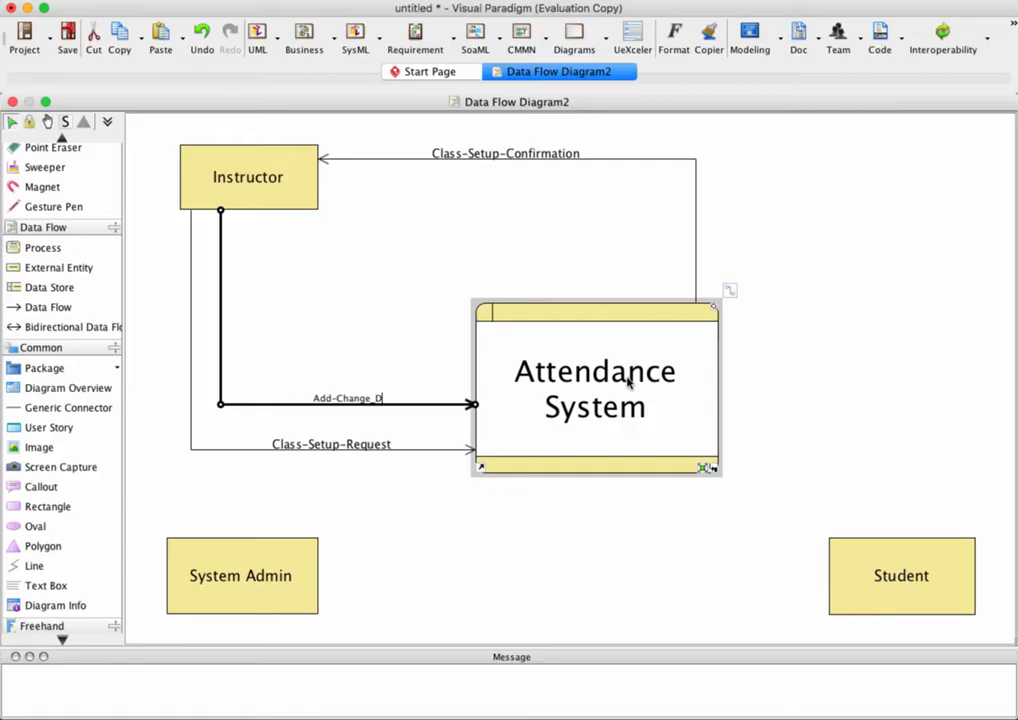
key("BackSpace")
key("BackSpace")
key("BackSpace")
key("BackSpace")
type("-Delete-Regi")
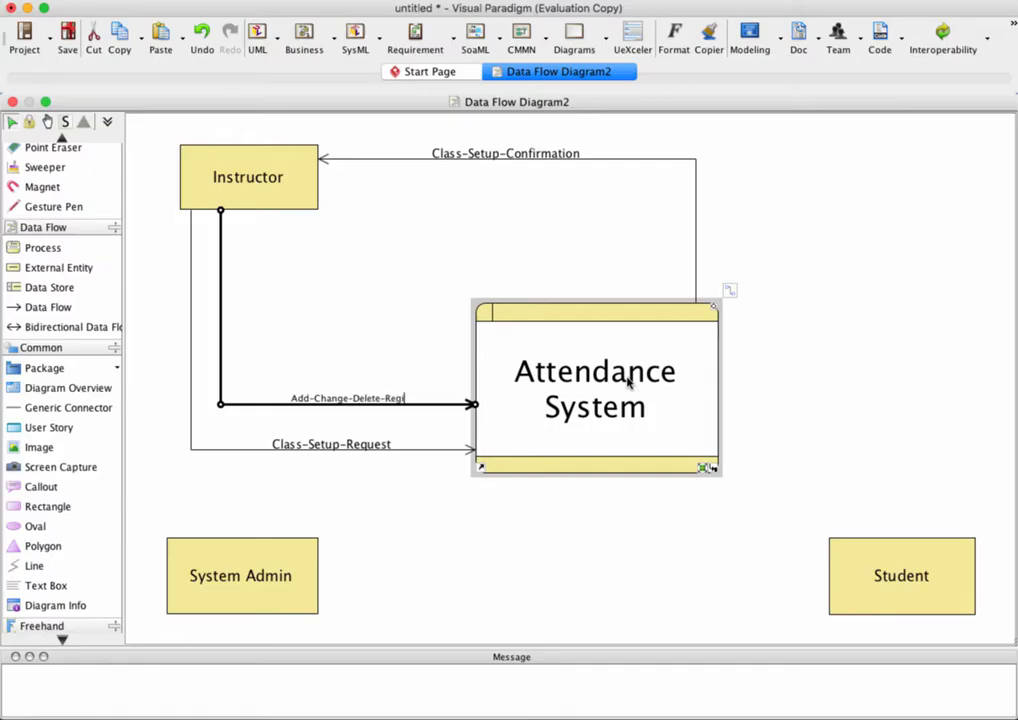
type("stration")
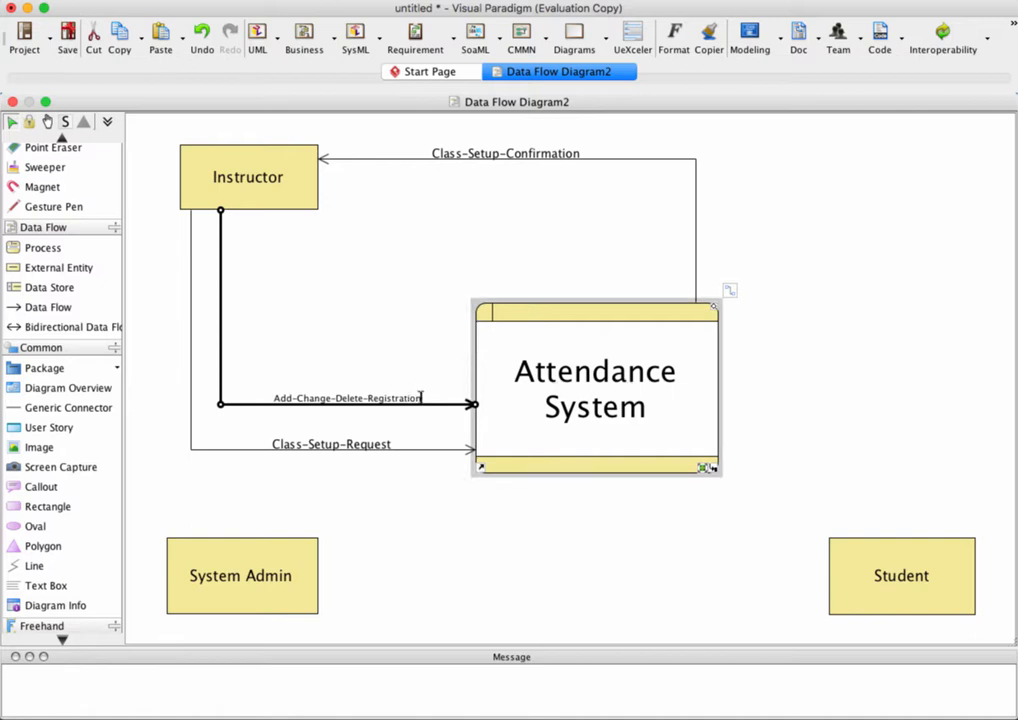
Step: Set the font size of the Add-Change-Delete-Registration flow label to 14
left_click_drag(423, 397, 266, 401)
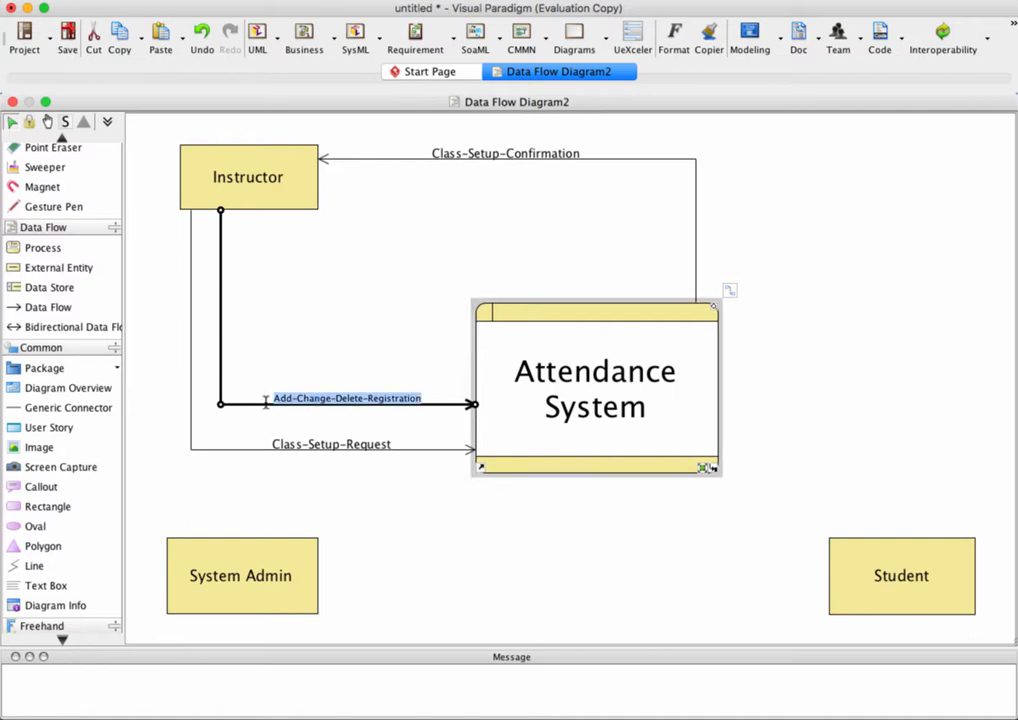
left_click(674, 40)
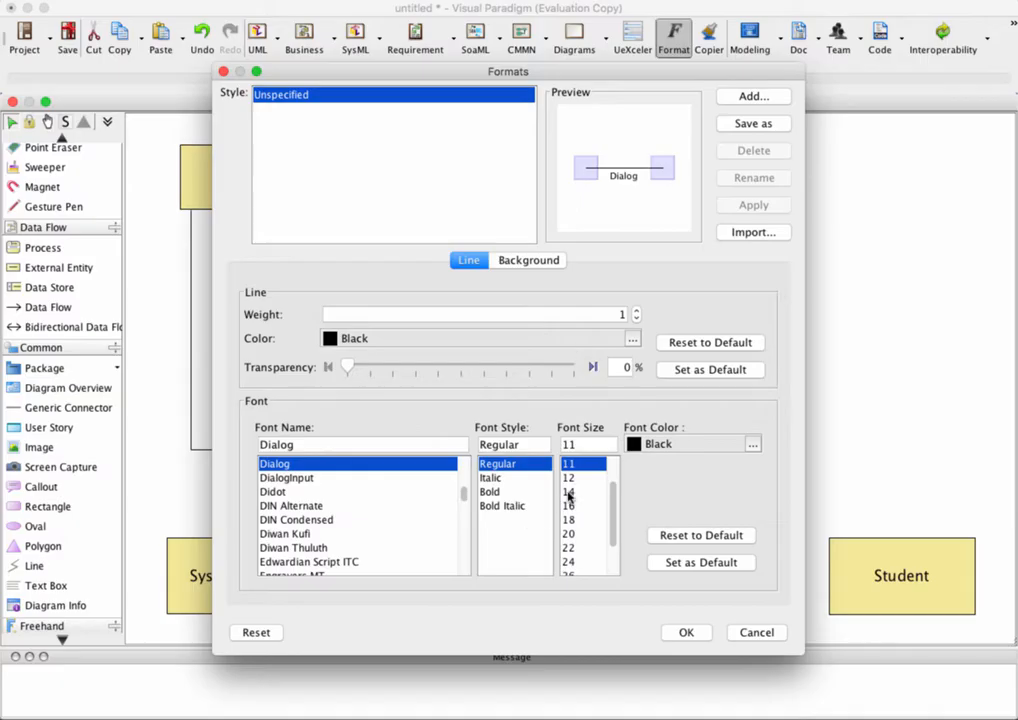
left_click(568, 492)
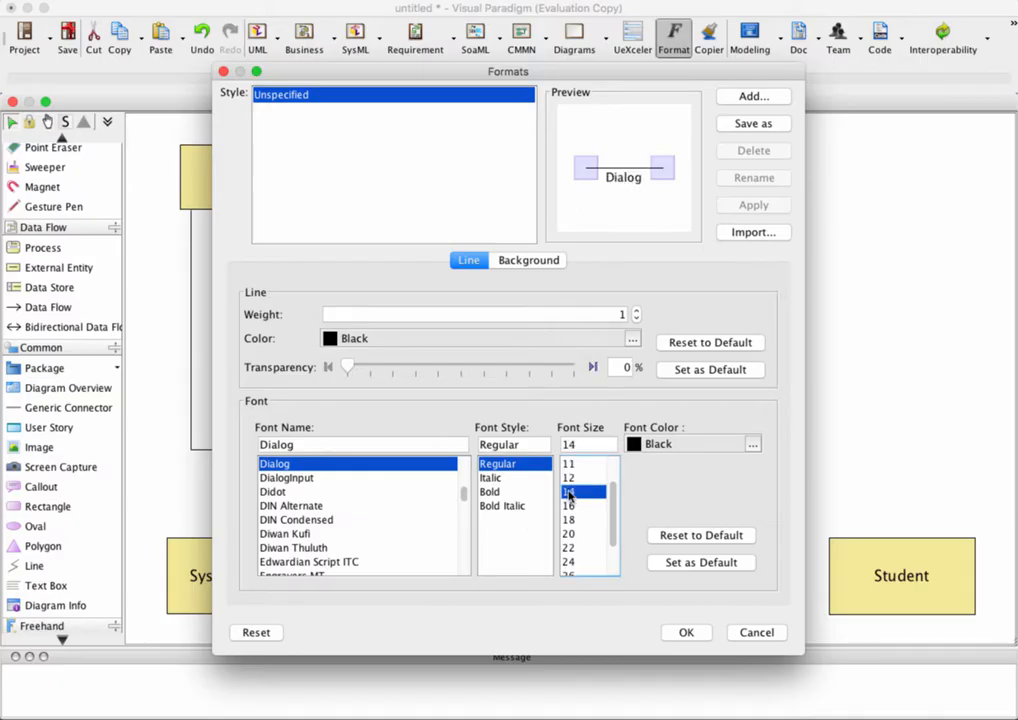
left_click(680, 633)
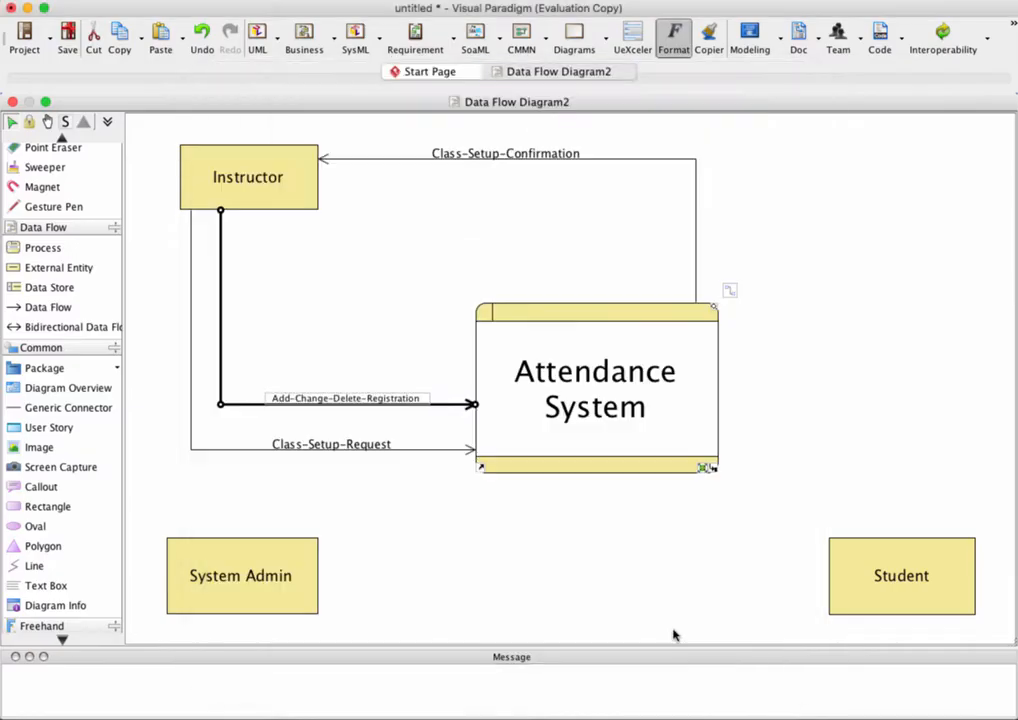
left_click(476, 513)
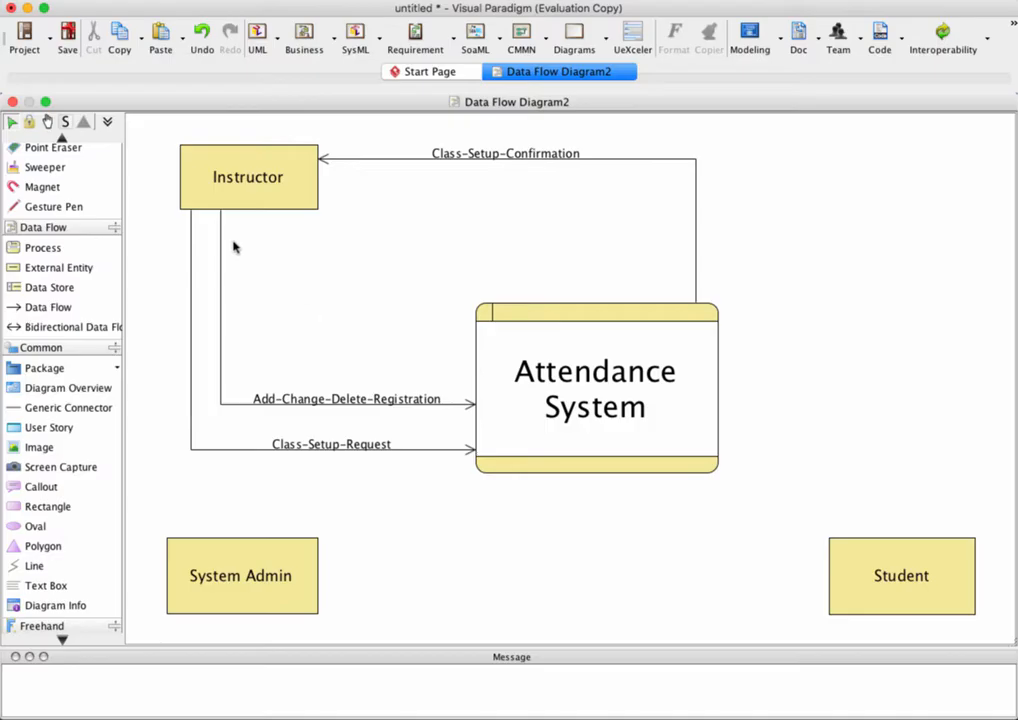
Step: Draw a second data flow from Attendance System to Instructor and bend it at a right angle just inside the Class-Setup-Confirmation flow
left_click(483, 415)
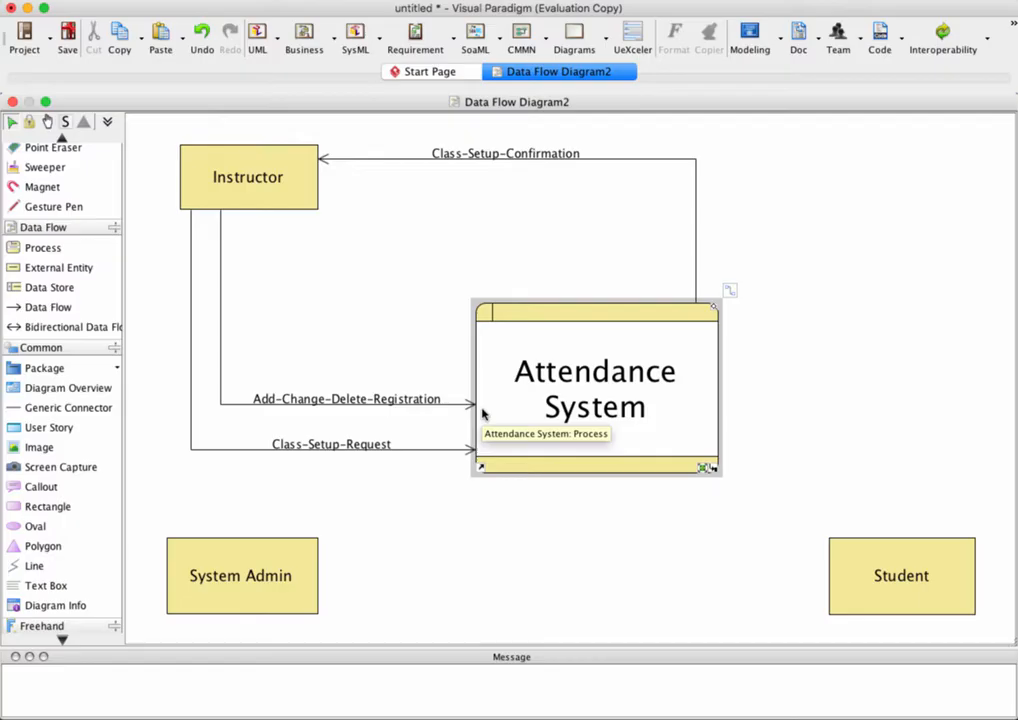
left_click(44, 306)
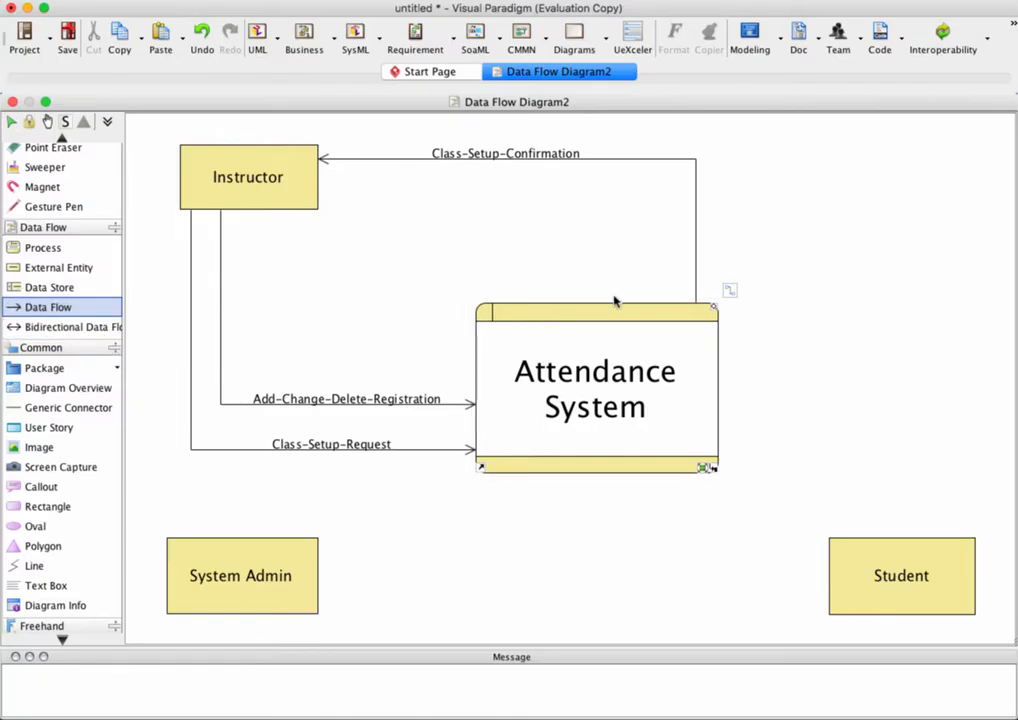
left_click_drag(636, 320, 316, 205)
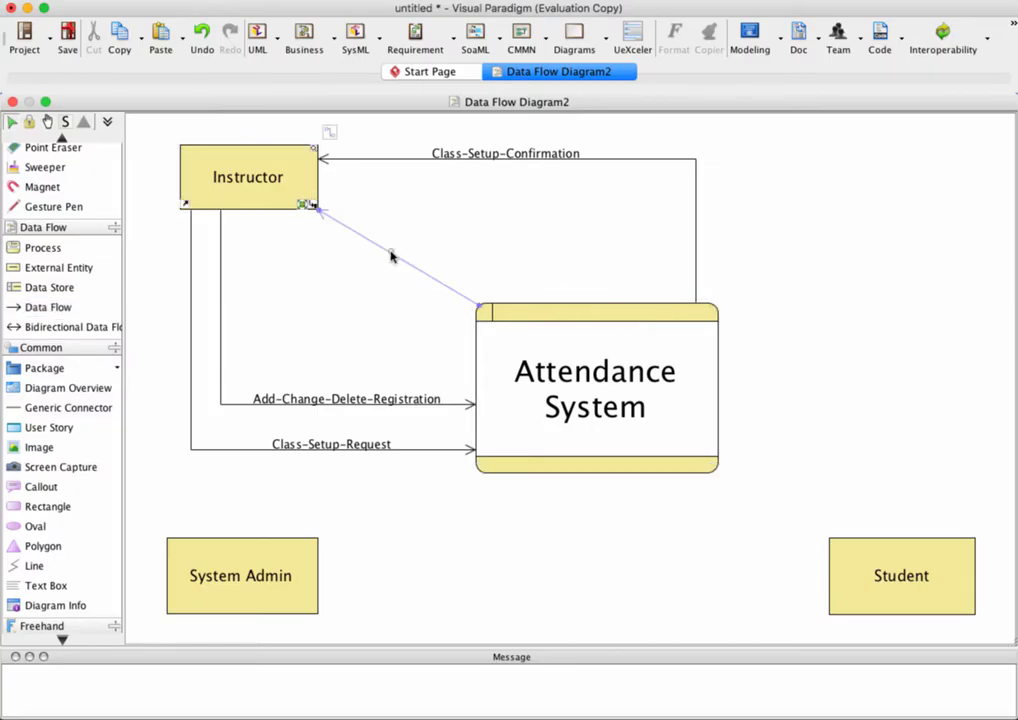
left_click_drag(391, 257, 665, 187)
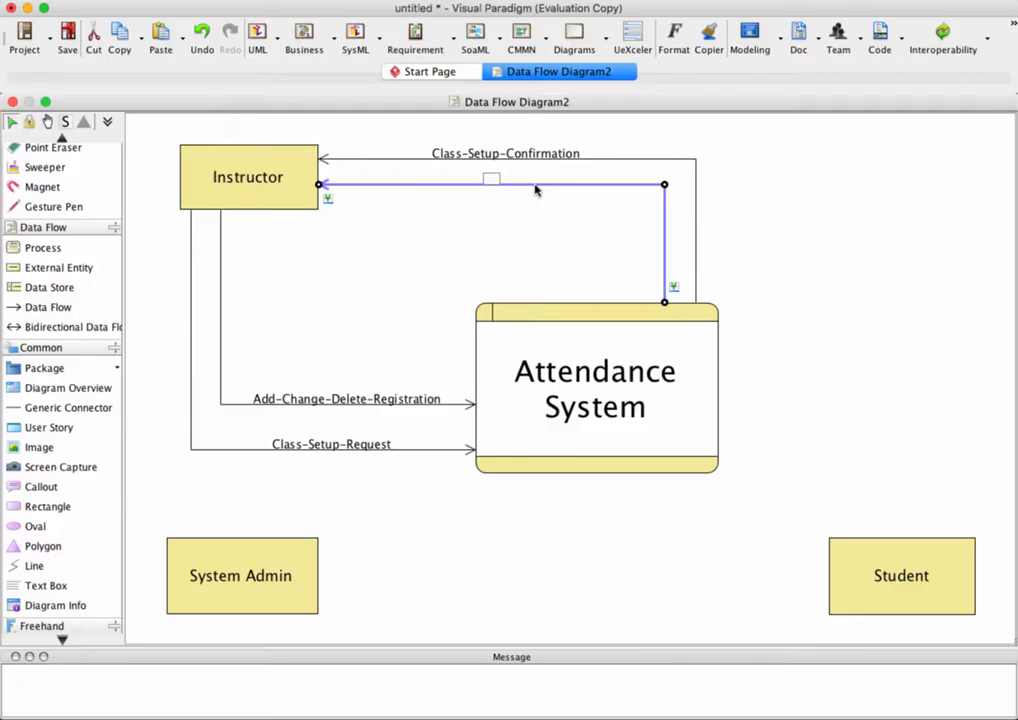
Step: Label the second data flow from Attendance System to Instructor as "Registration-Change-Confirmation"
type("Registrat")
type("ion-C")
type("hange")
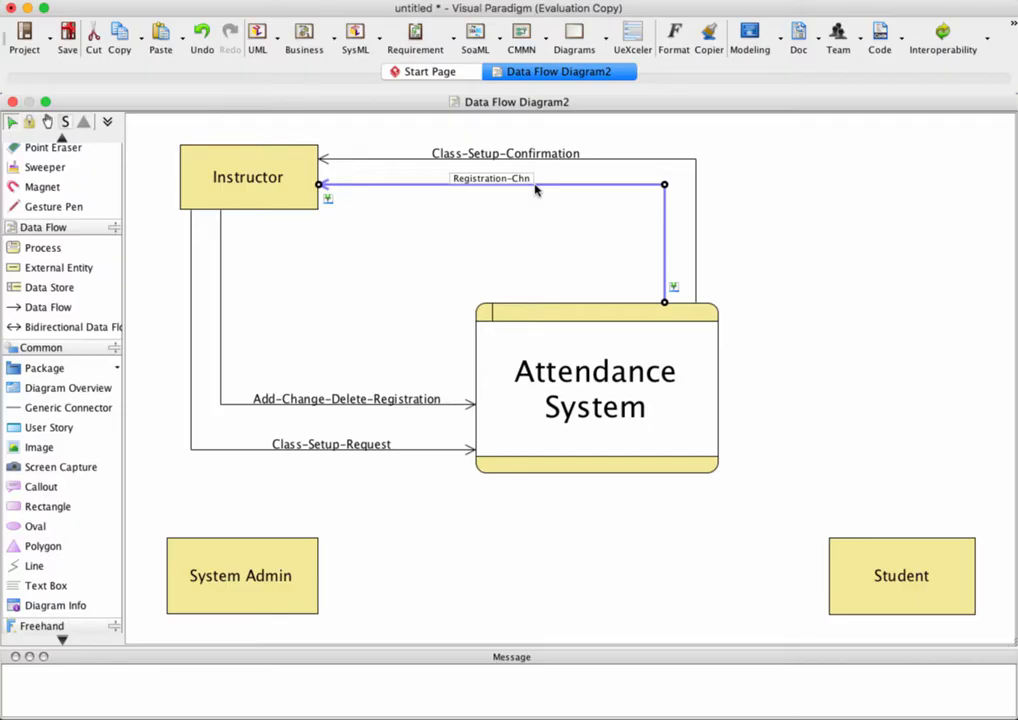
type("-Confirmation")
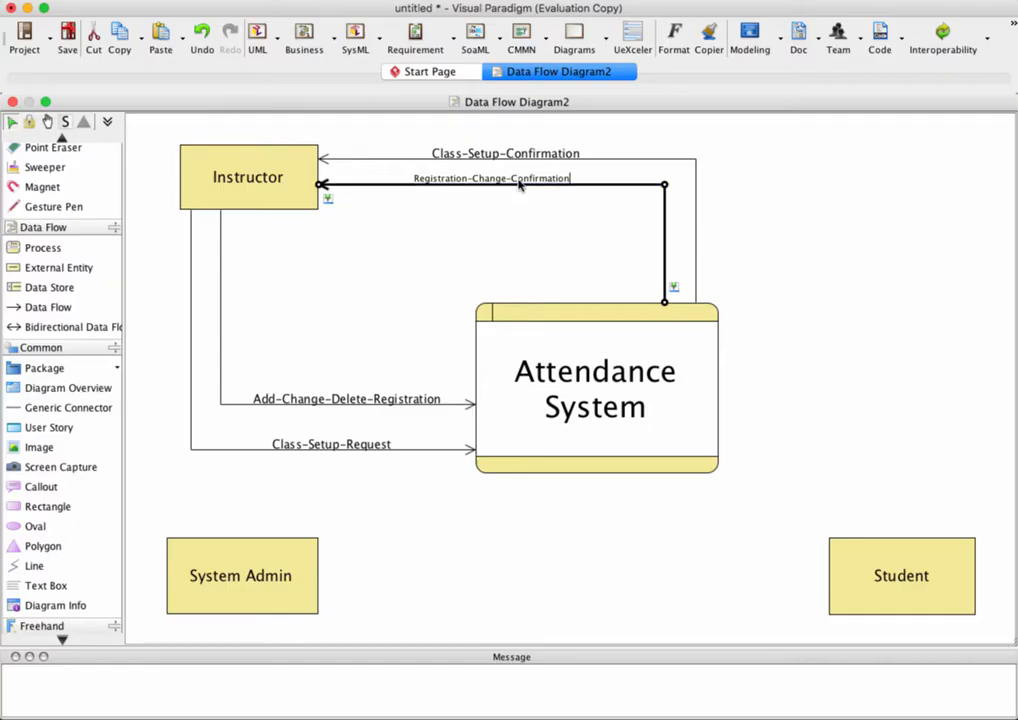
Step: Set the font size of the Registration-Change-Confirmation flow label to 14
double_click(520, 180)
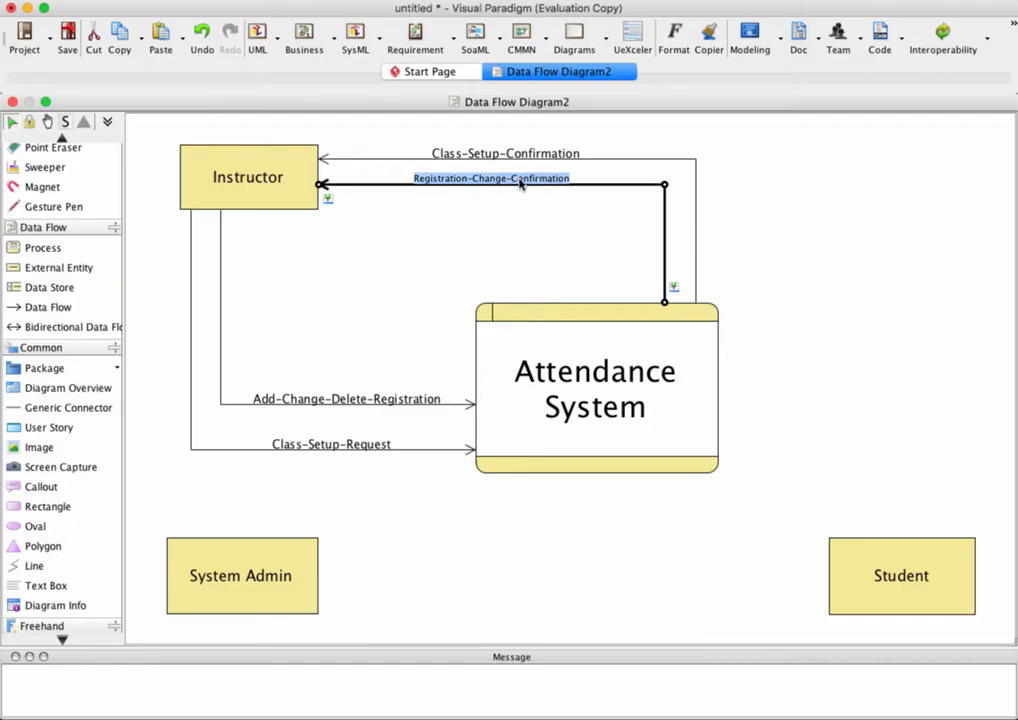
left_click(673, 40)
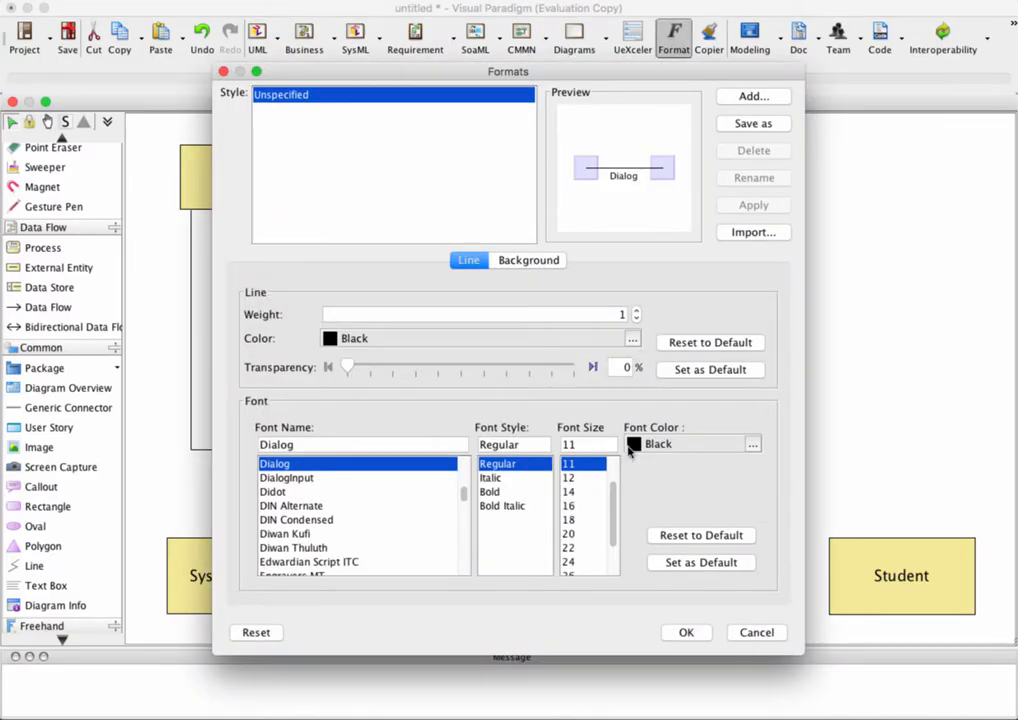
left_click(570, 492)
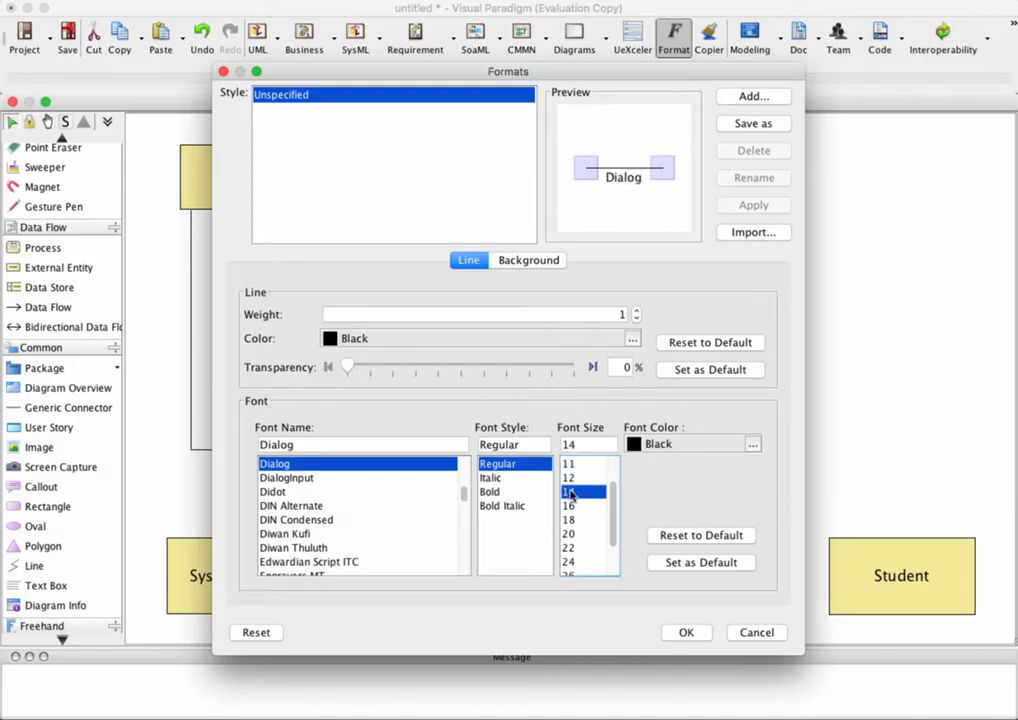
left_click(684, 632)
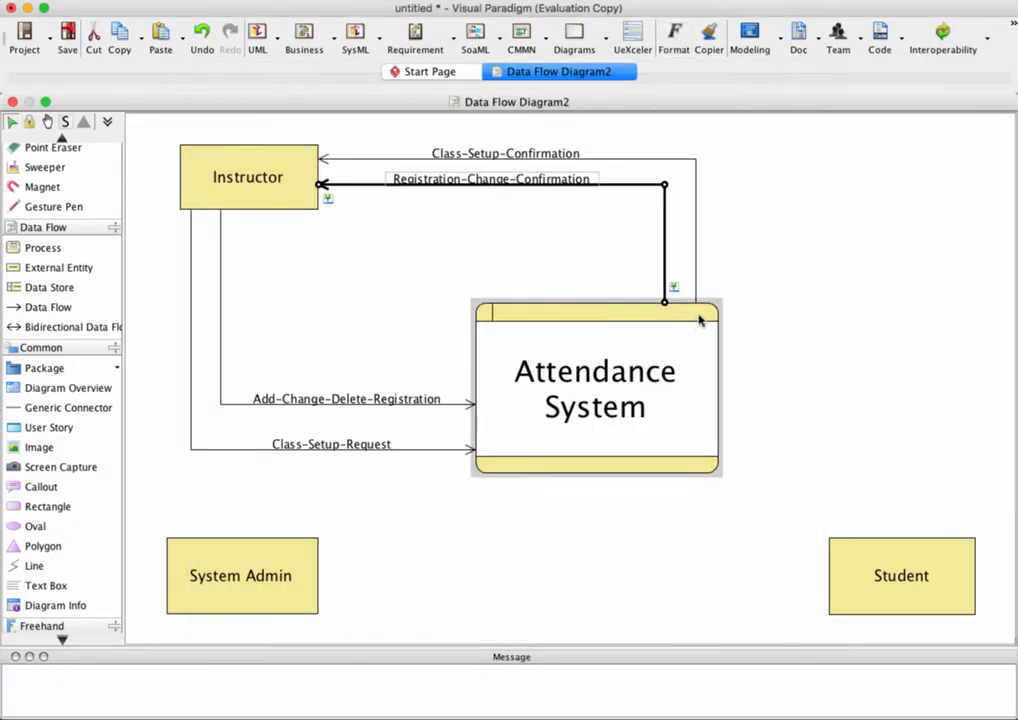
left_click(559, 260)
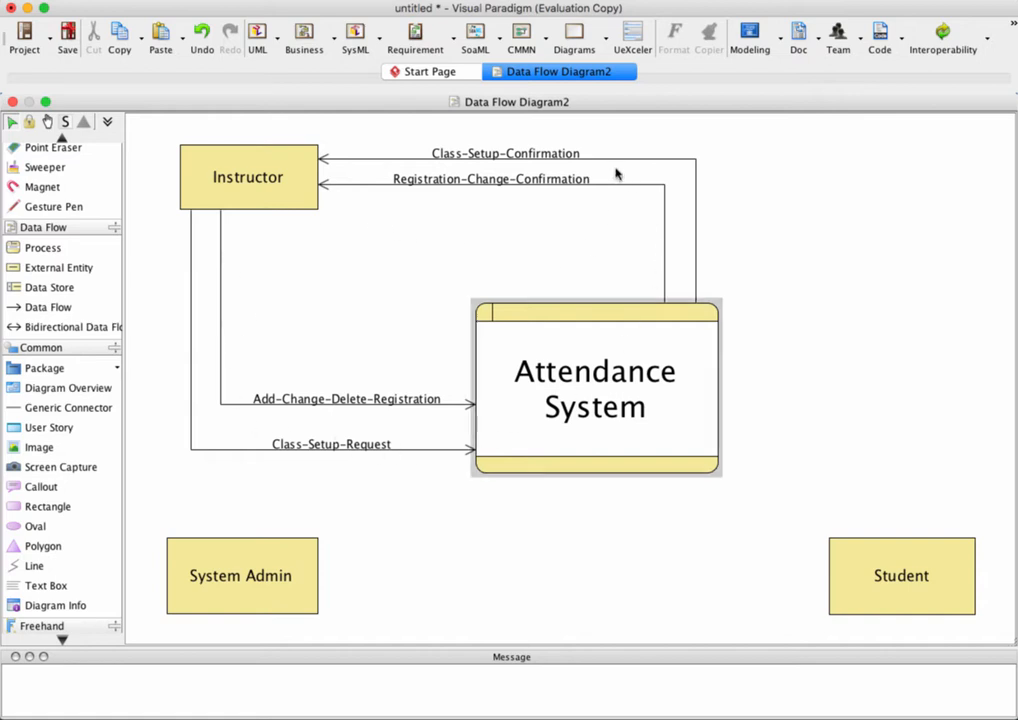
left_click(613, 352)
left_click(283, 194)
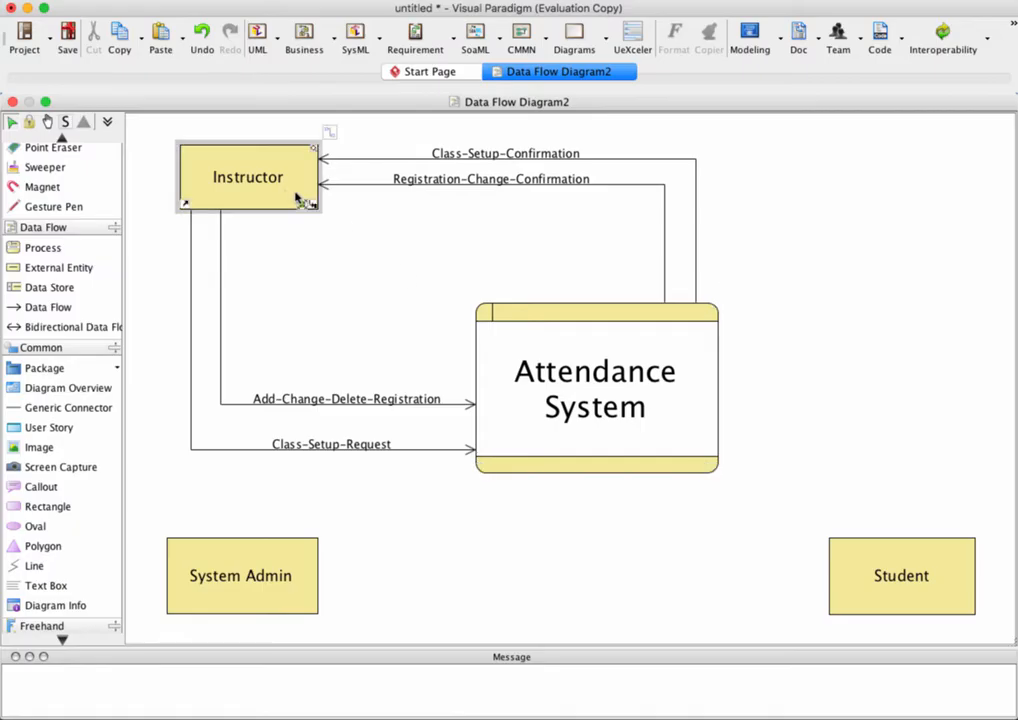
left_click(584, 317)
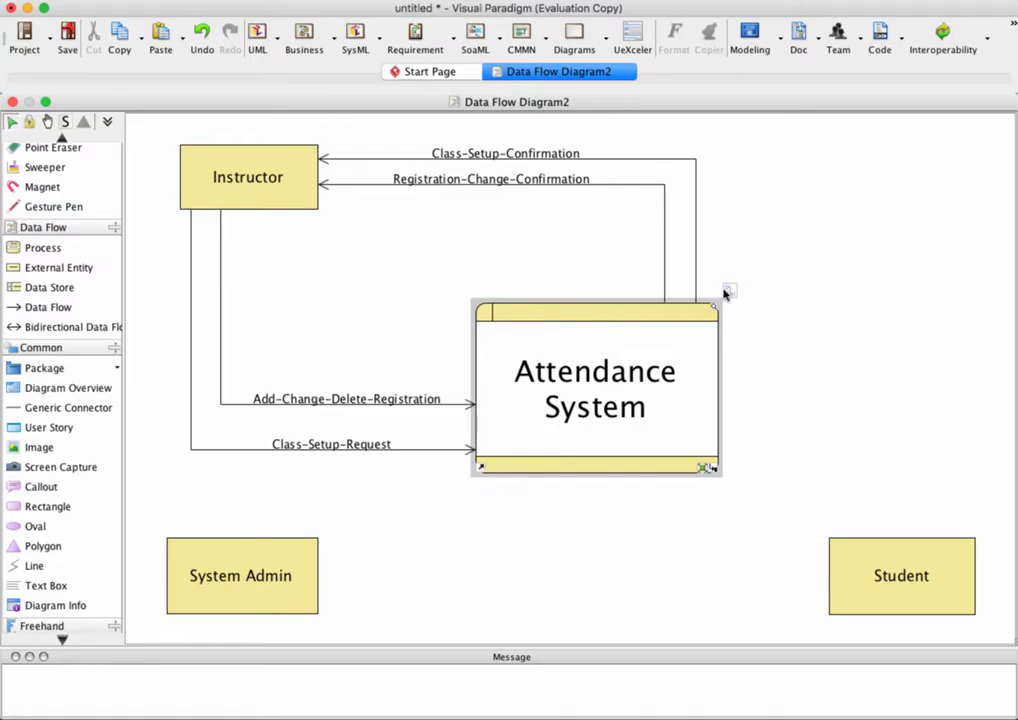
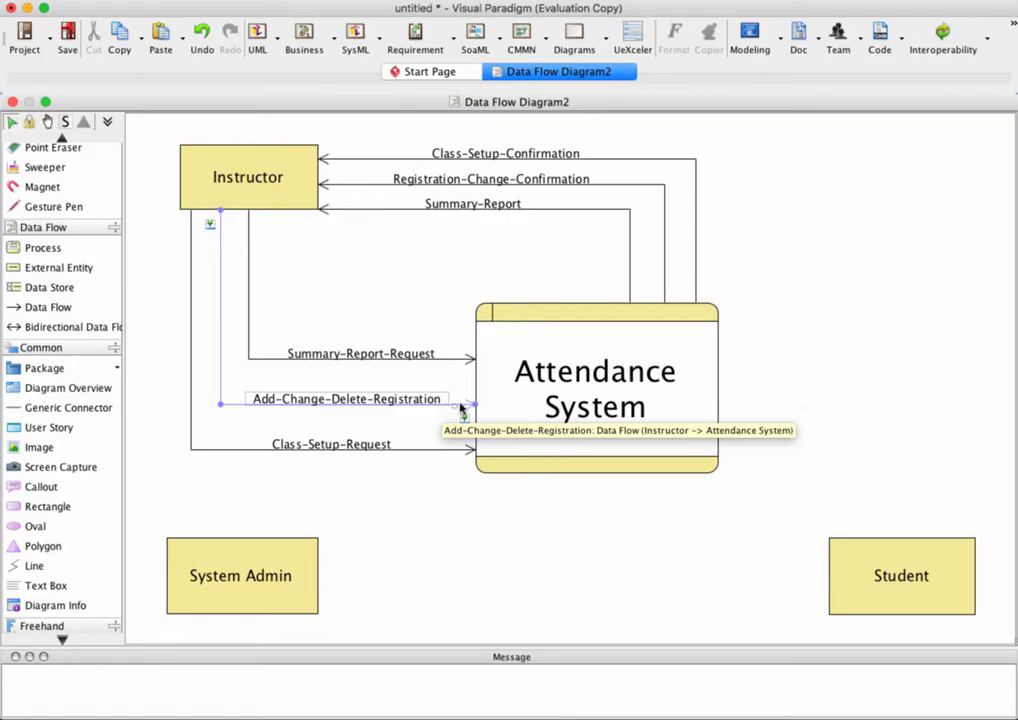
left_click(375, 355)
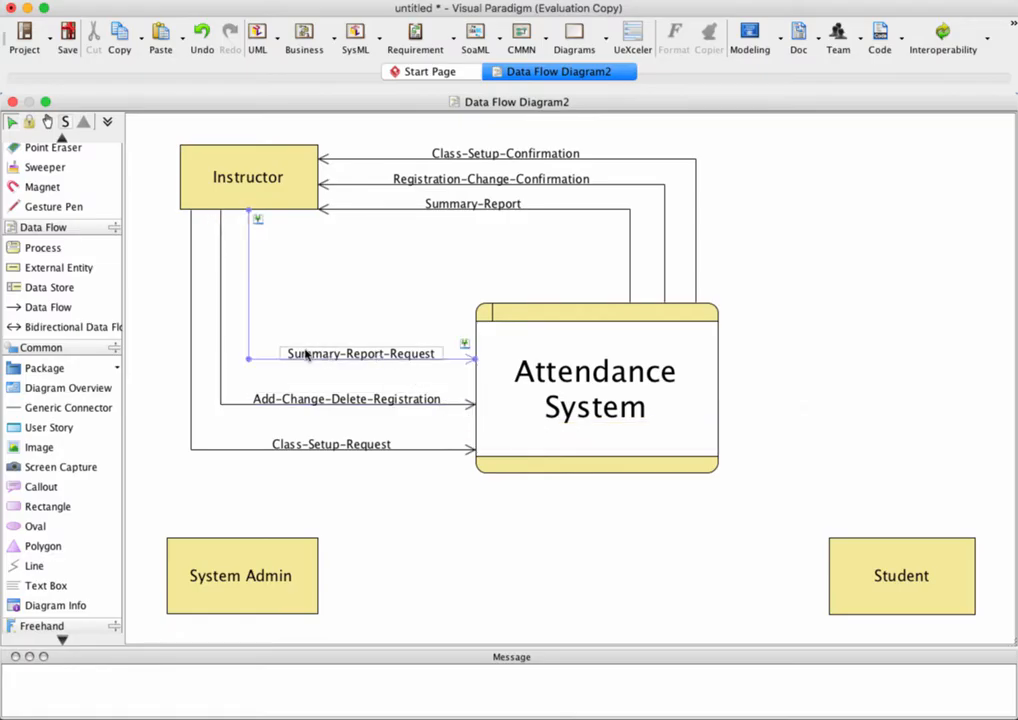
left_click(411, 366)
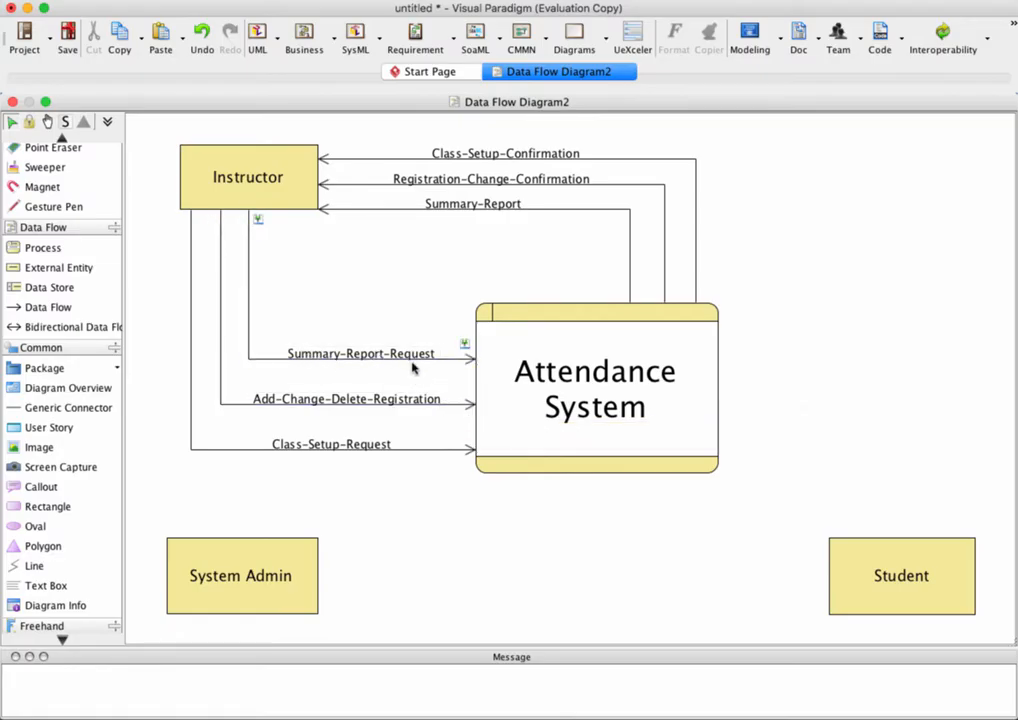
left_click(320, 356)
left_click(303, 291)
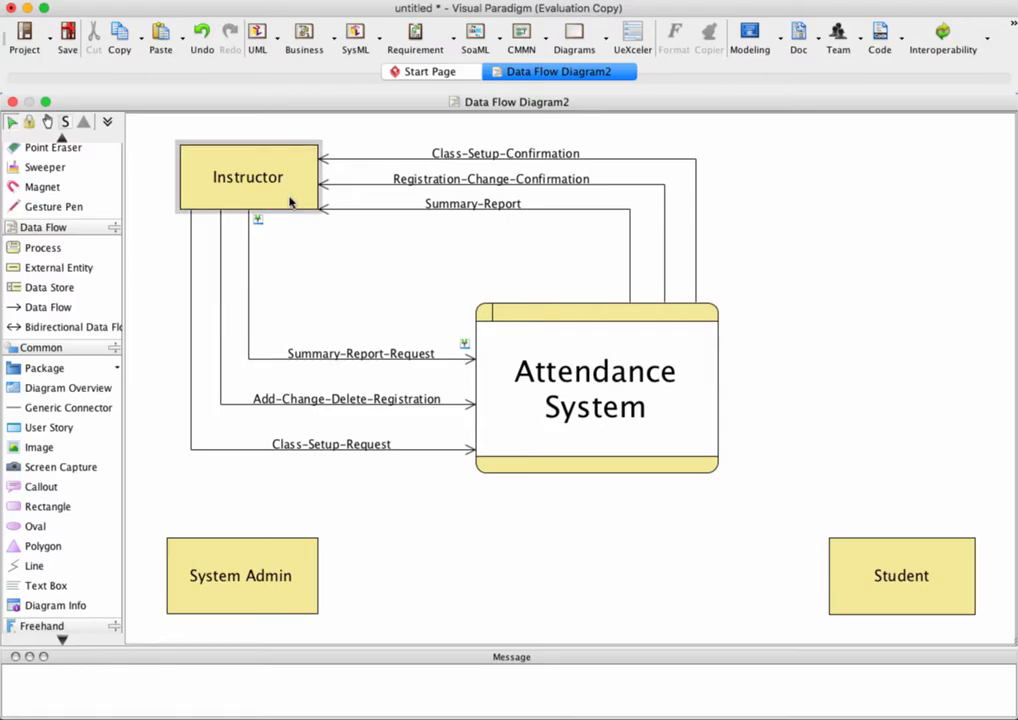
left_click(290, 203)
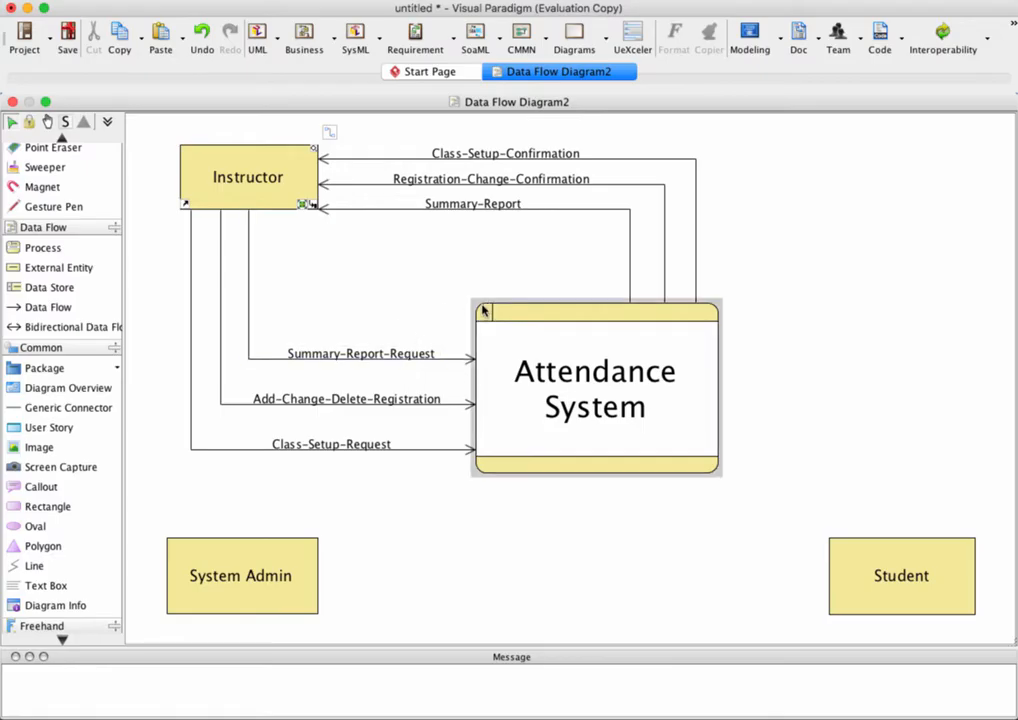
Step: Move the Attendance System process slightly up and to the left, closer to Instructor
left_click_drag(483, 311, 474, 285)
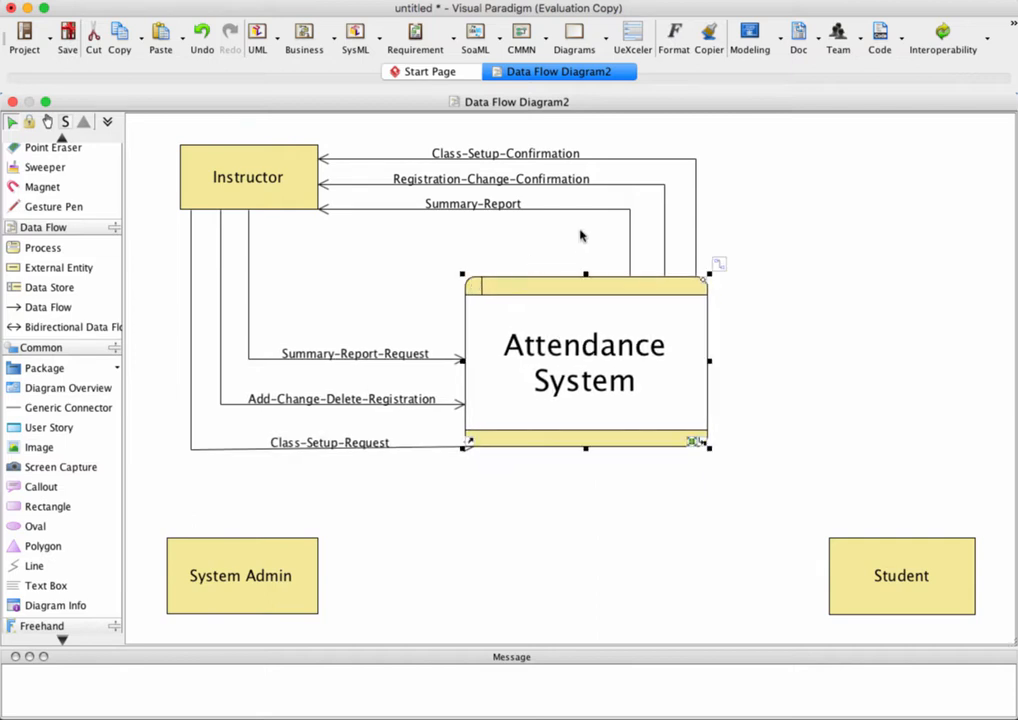
left_click(629, 250)
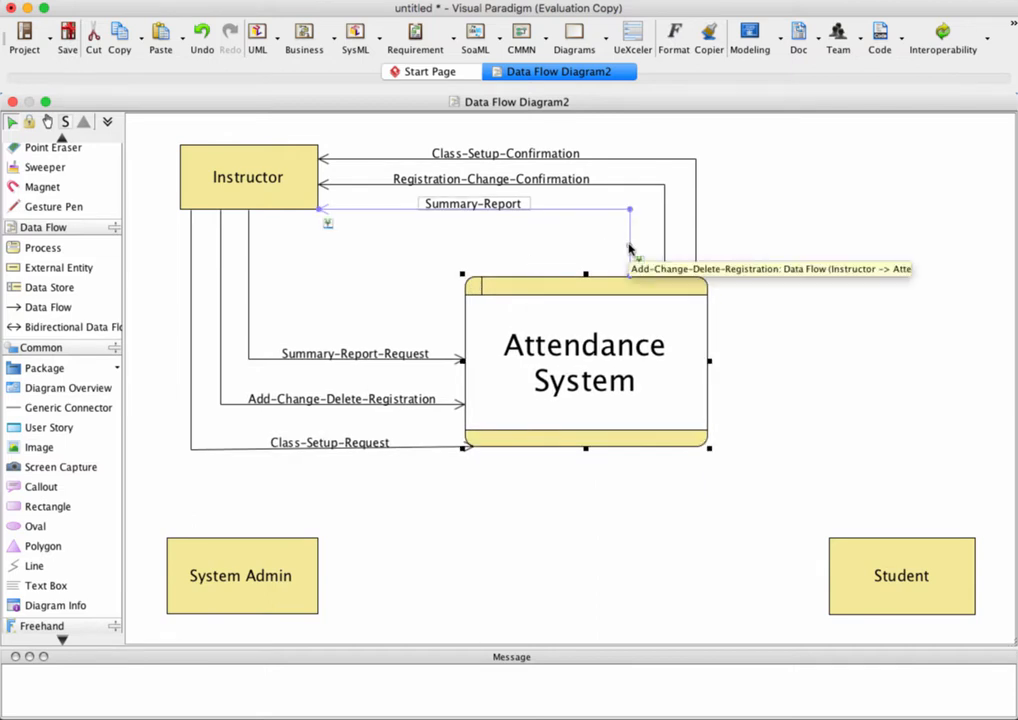
Step: Raise the Summary-Report-Request, Add-Change-Delete-Registration and Class-Setup-Request flows so they enter the upper half of Attendance System closely stacked
left_click(443, 361)
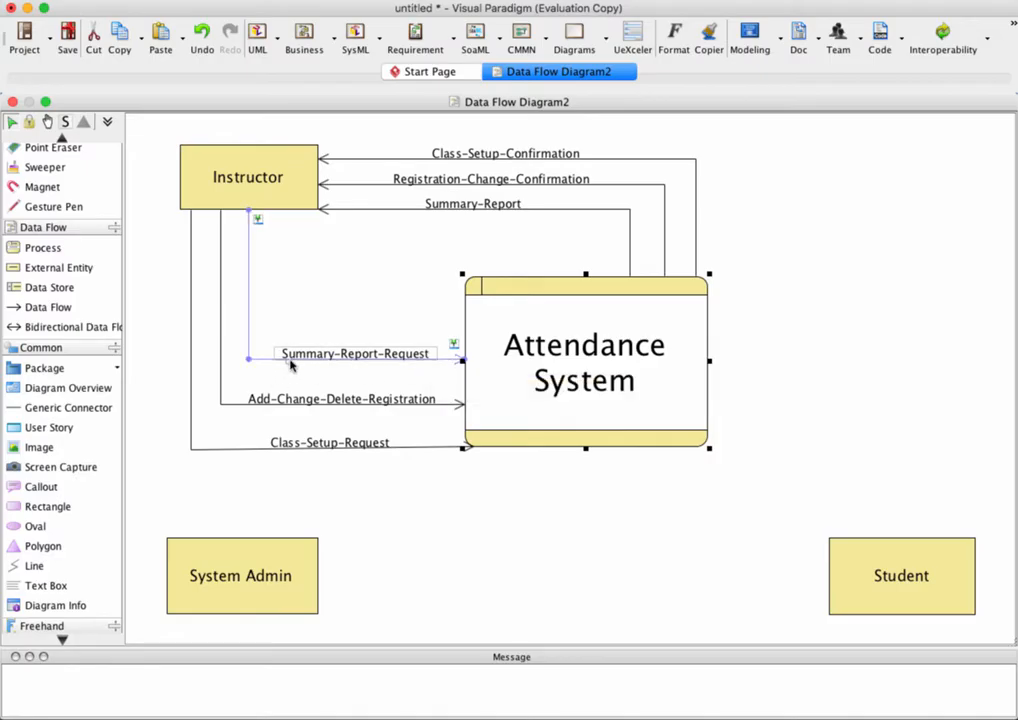
left_click_drag(250, 363, 245, 307)
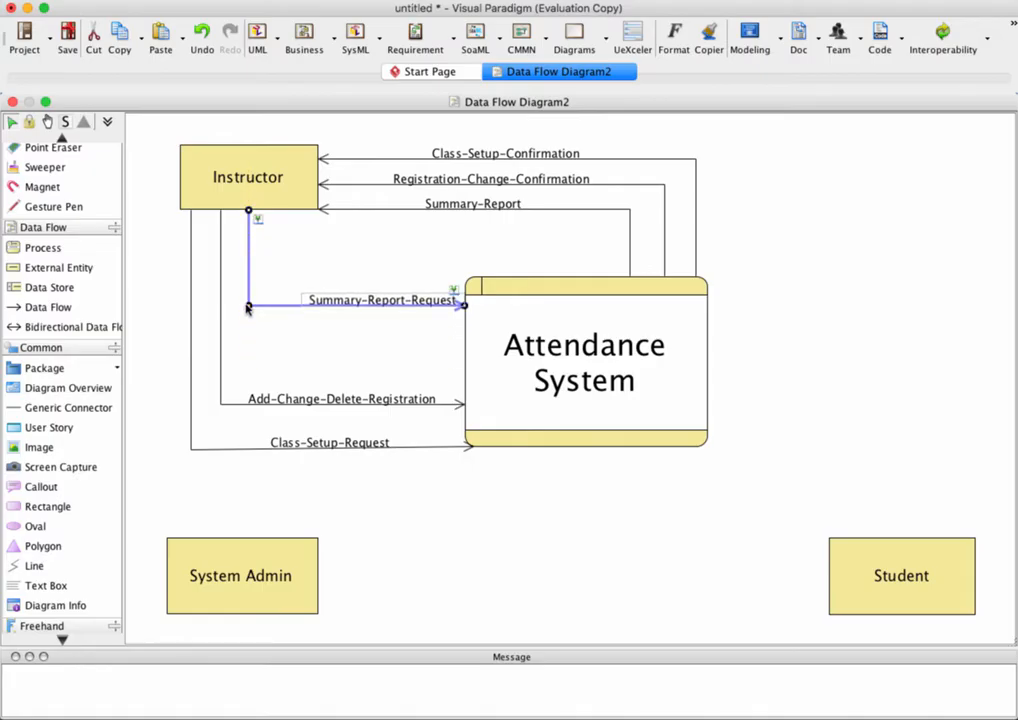
left_click(222, 405)
left_click_drag(222, 405, 222, 329)
left_click(221, 450)
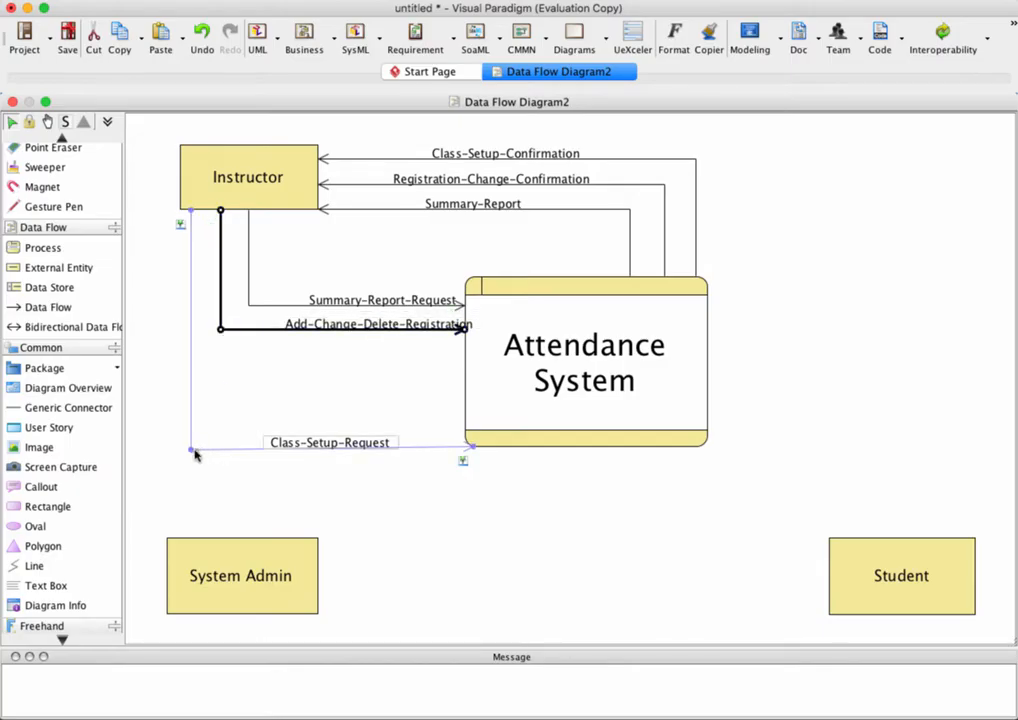
mouse_move(191, 451)
left_mouse_down()
mouse_move(176, 398)
mouse_move(200, 355)
left_mouse_up()
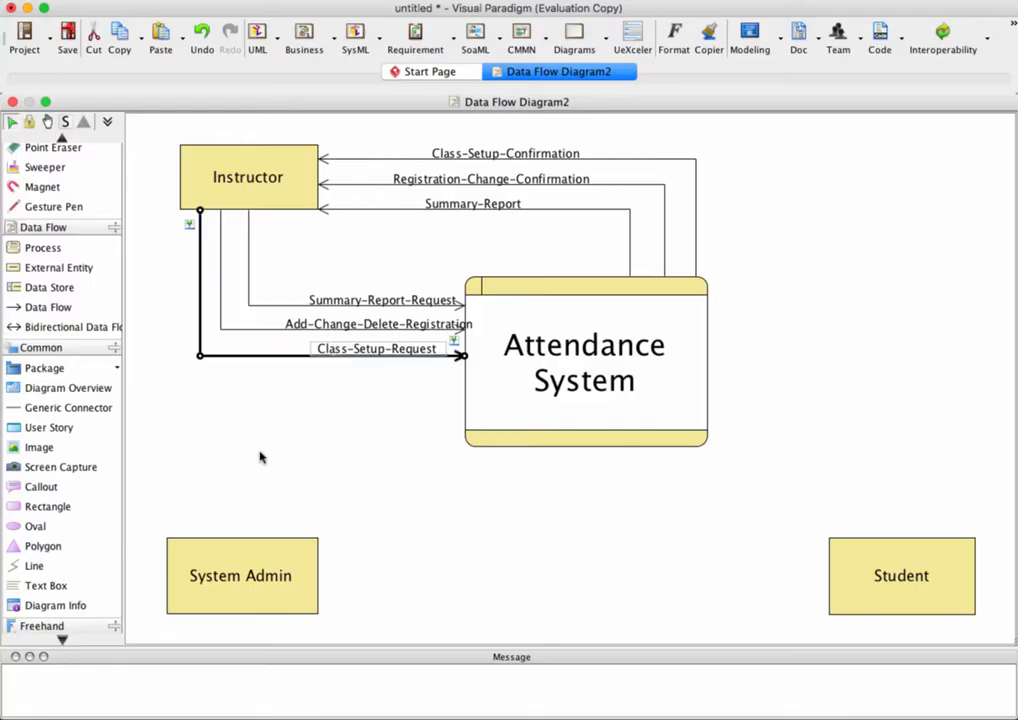
left_click(560, 572)
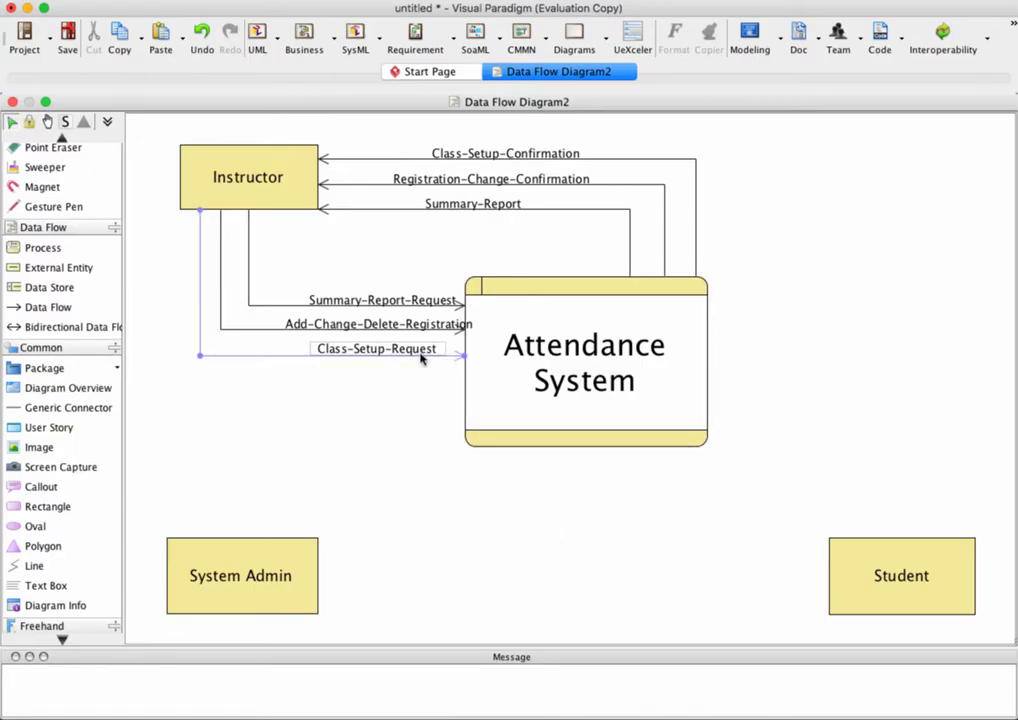
Step: Shift the vertical segment of the Add-Change-Delete-Registration flow left, close beside the Class-Setup-Request flow
left_click(219, 329)
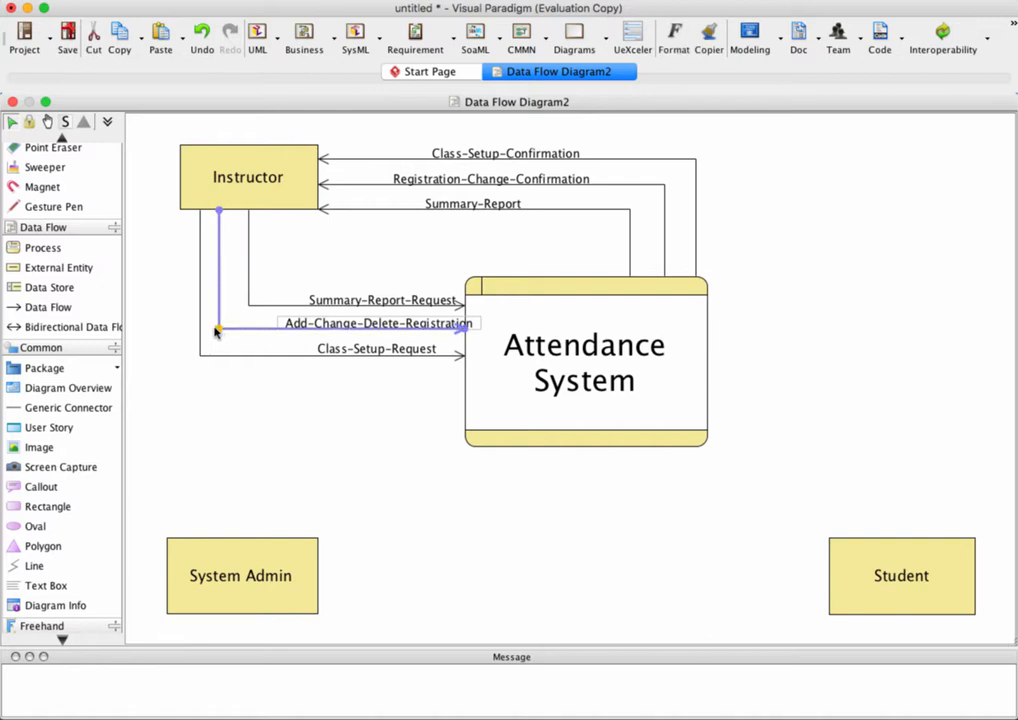
left_click_drag(217, 329, 208, 334)
left_click(254, 393)
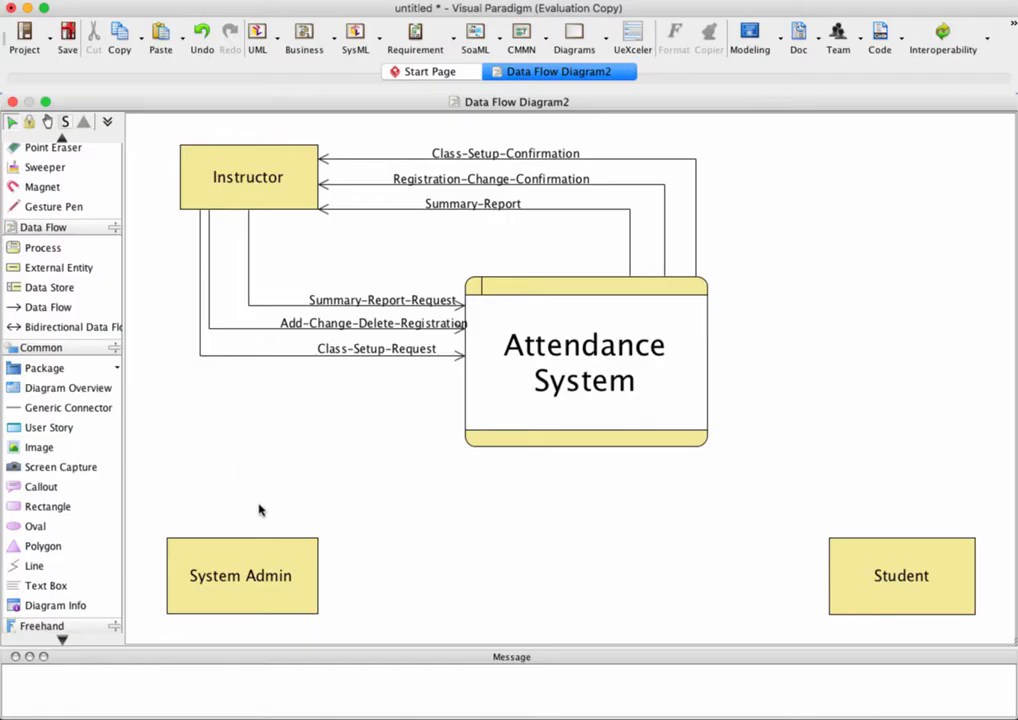
Step: Move System Admin slightly right and draw a right-angled data flow from its side up into the bottom edge of Attendance System
left_click_drag(273, 557, 293, 562)
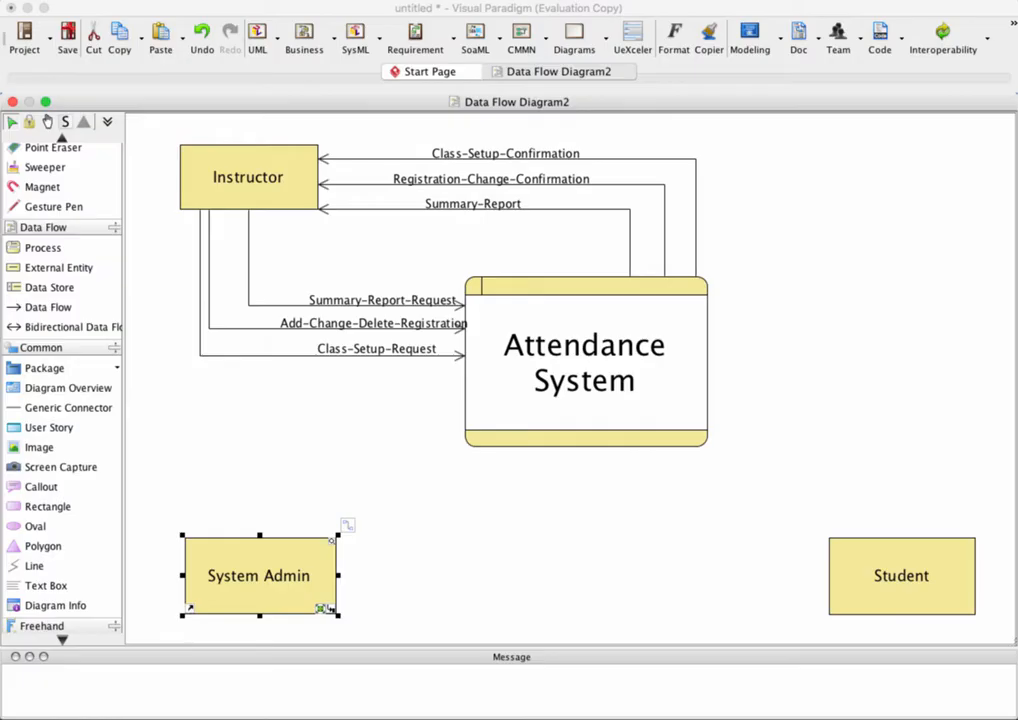
left_click(48, 308)
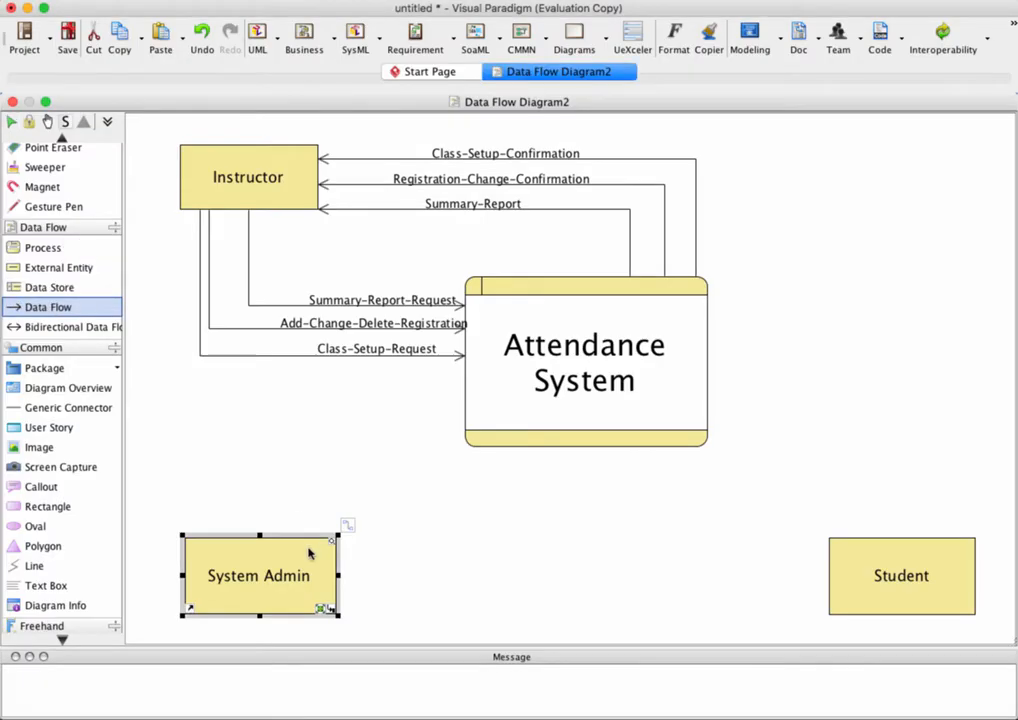
left_click_drag(309, 550, 533, 426)
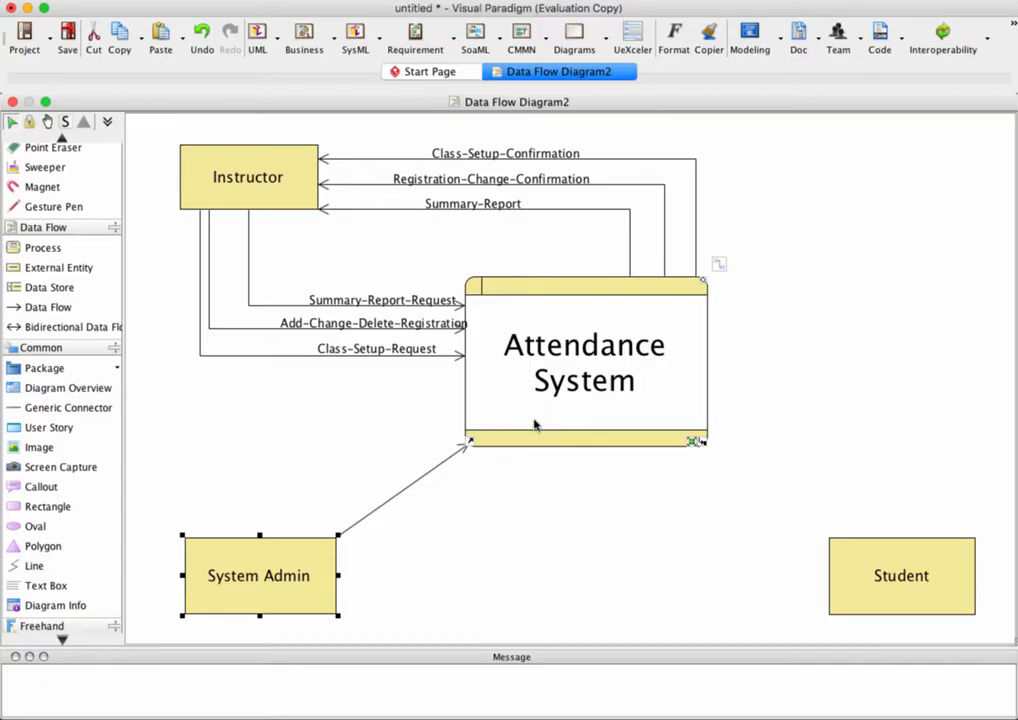
left_click(404, 491)
left_click_drag(404, 491, 504, 577)
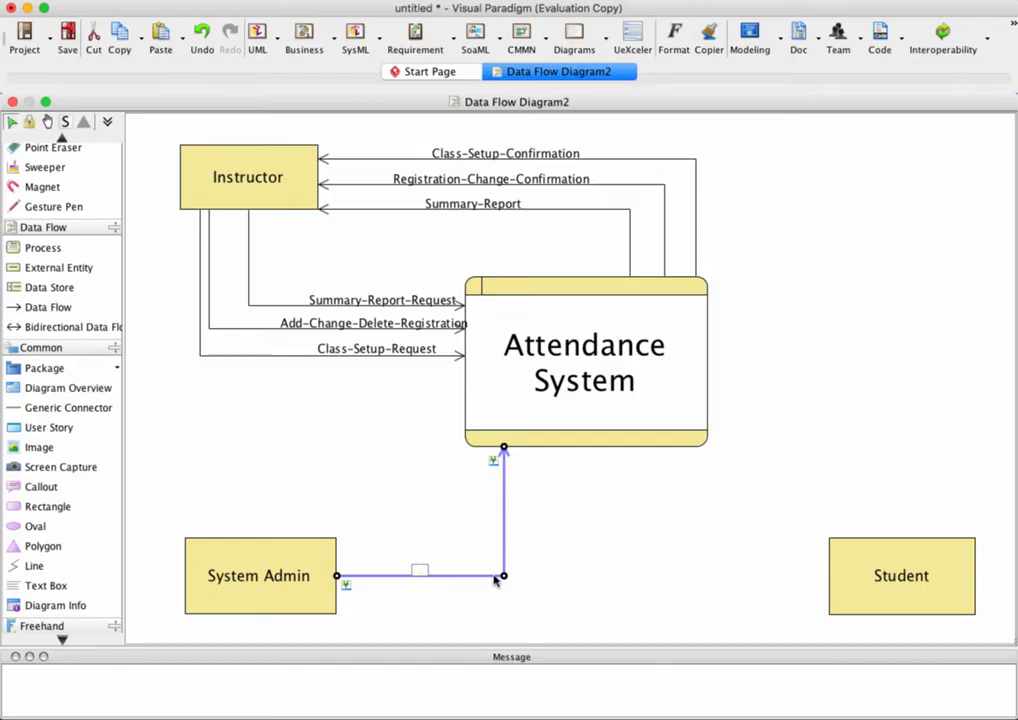
Step: Label the data flow from System Admin to Attendance System as "Authorization-Request"
type("Authoriza")
type("tio")
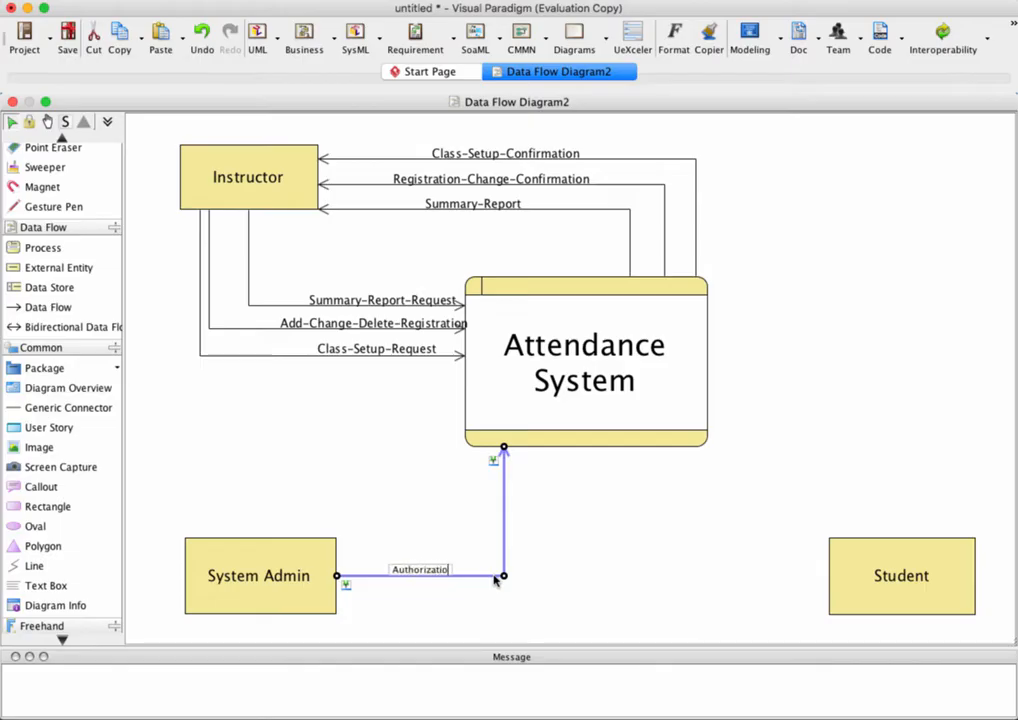
type("n-Request")
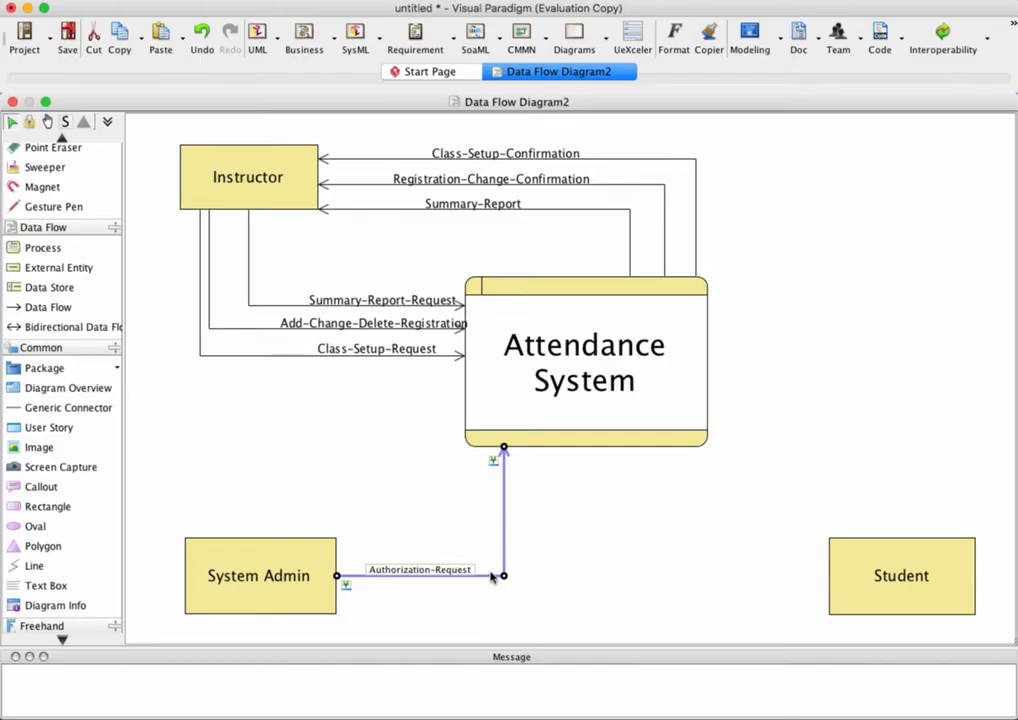
key("Return")
Step: Set the font size of the Authorization-Request flow label to 14
left_click_drag(471, 567, 369, 568)
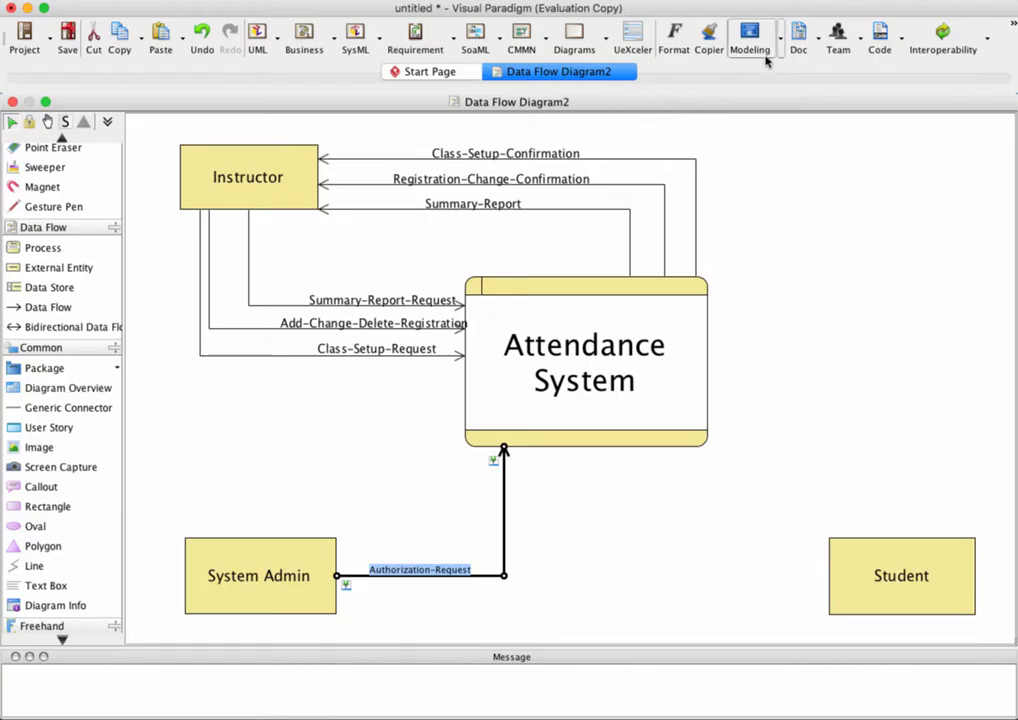
left_click(675, 38)
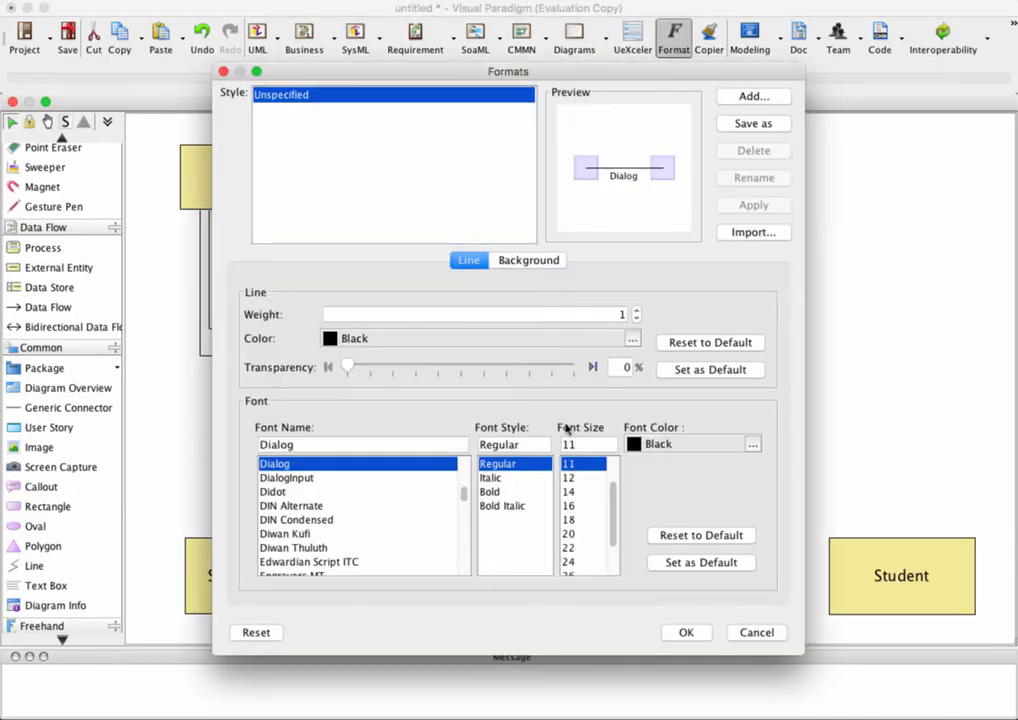
left_click(570, 492)
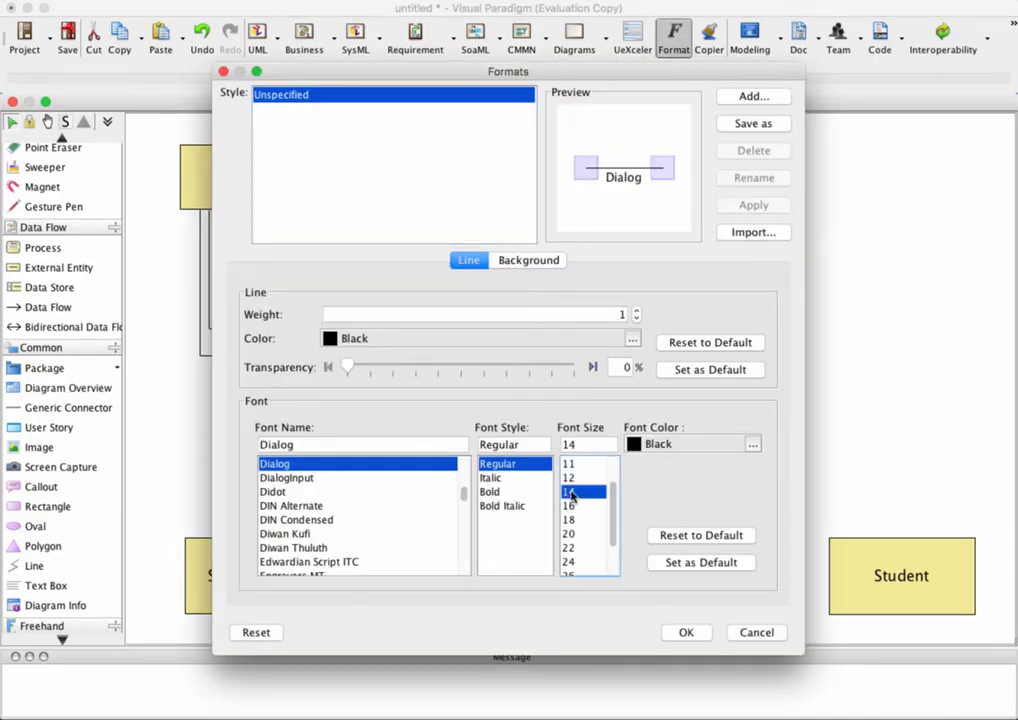
left_click(686, 632)
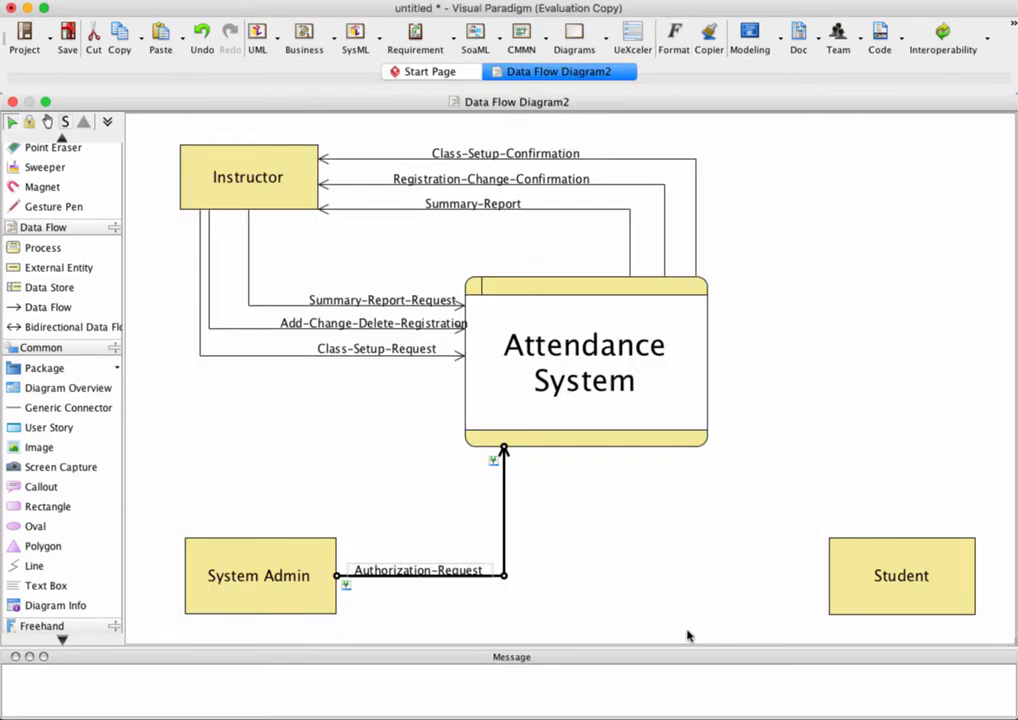
left_click(351, 516)
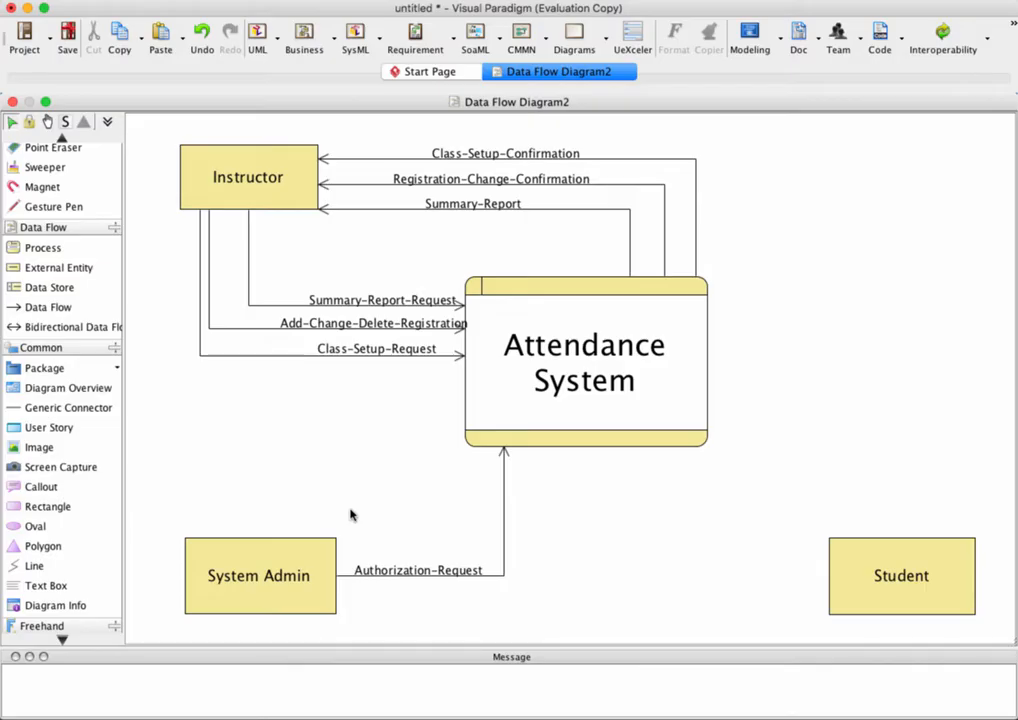
Step: Draw a right-angled data flow from Attendance System's left side to the top of System Admin, labelled "Authorization-Confirmation"
left_click(55, 289)
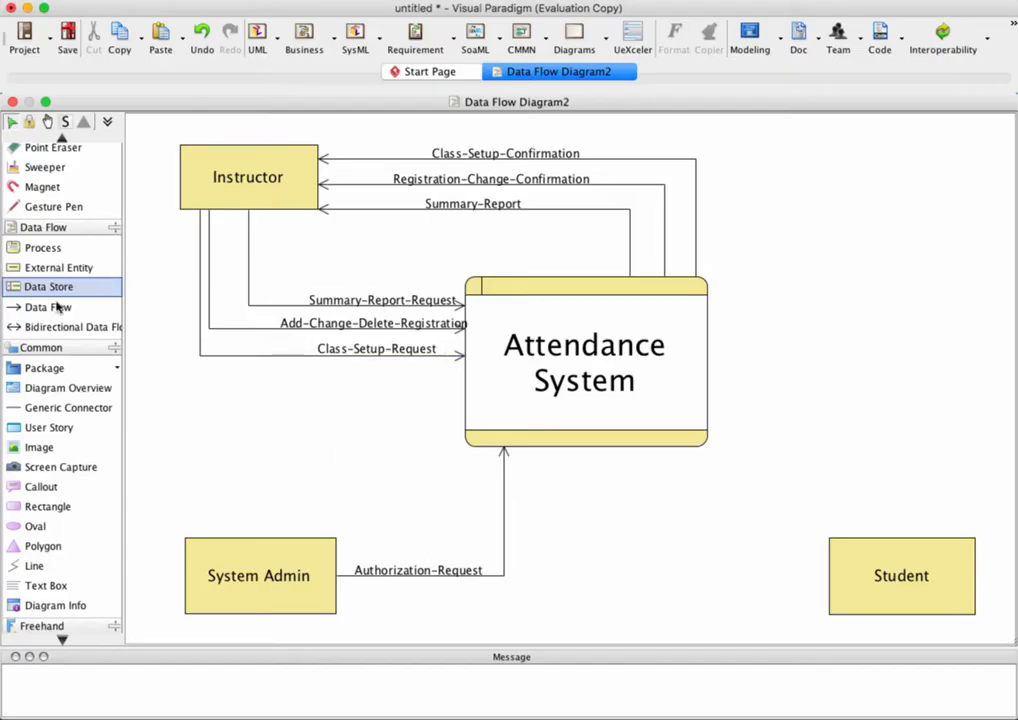
left_click(55, 306)
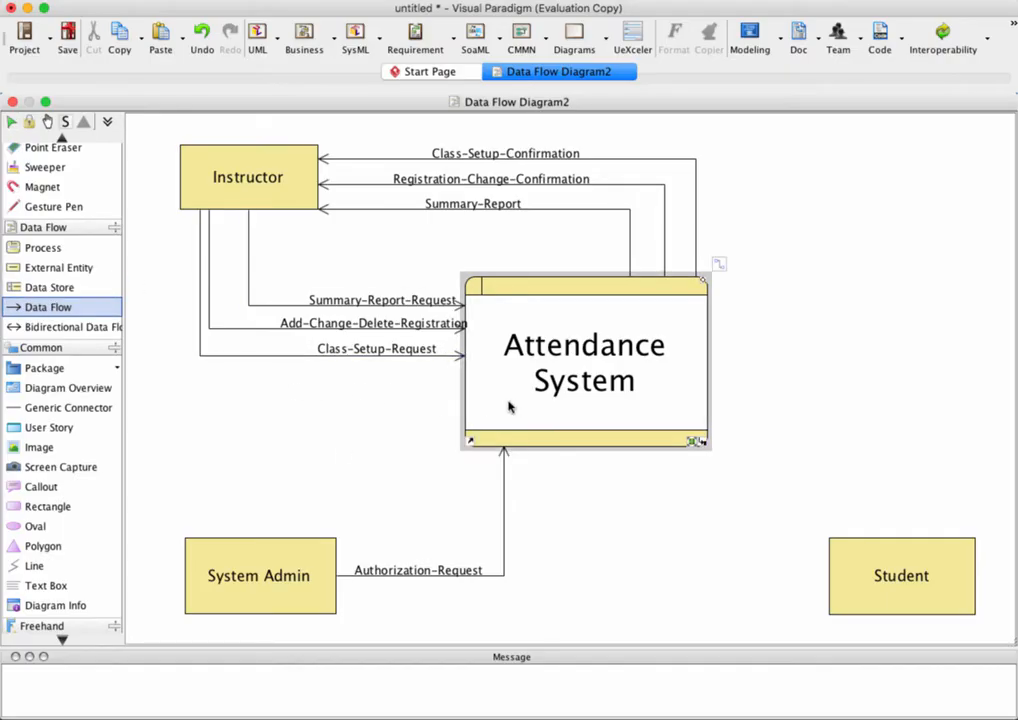
left_click_drag(509, 404, 300, 545)
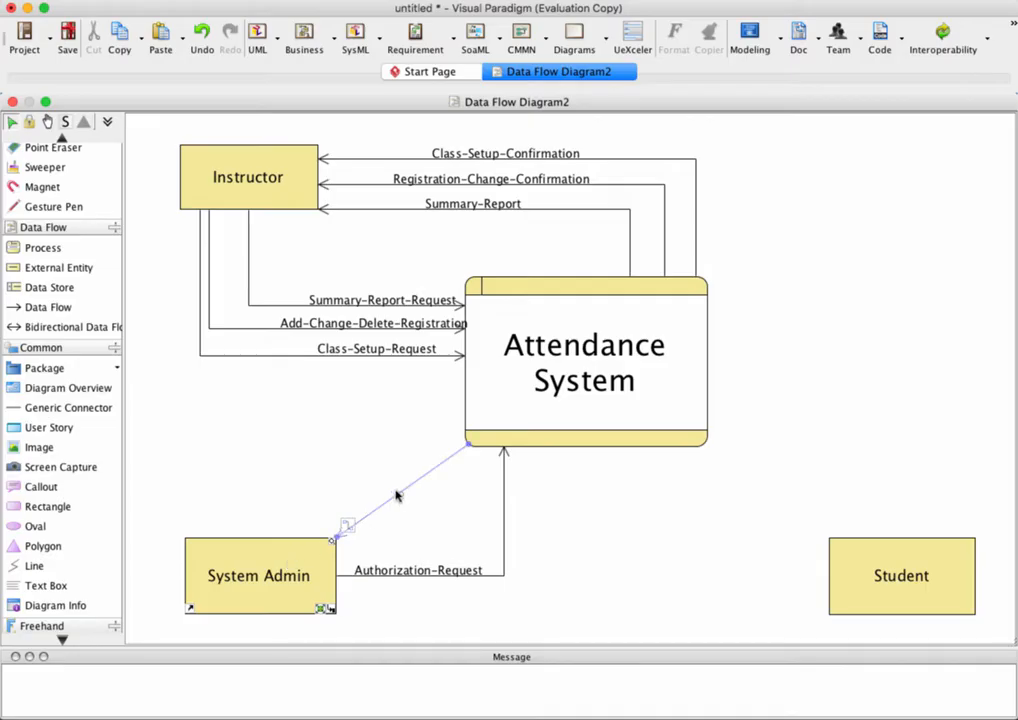
left_click_drag(395, 495, 259, 402)
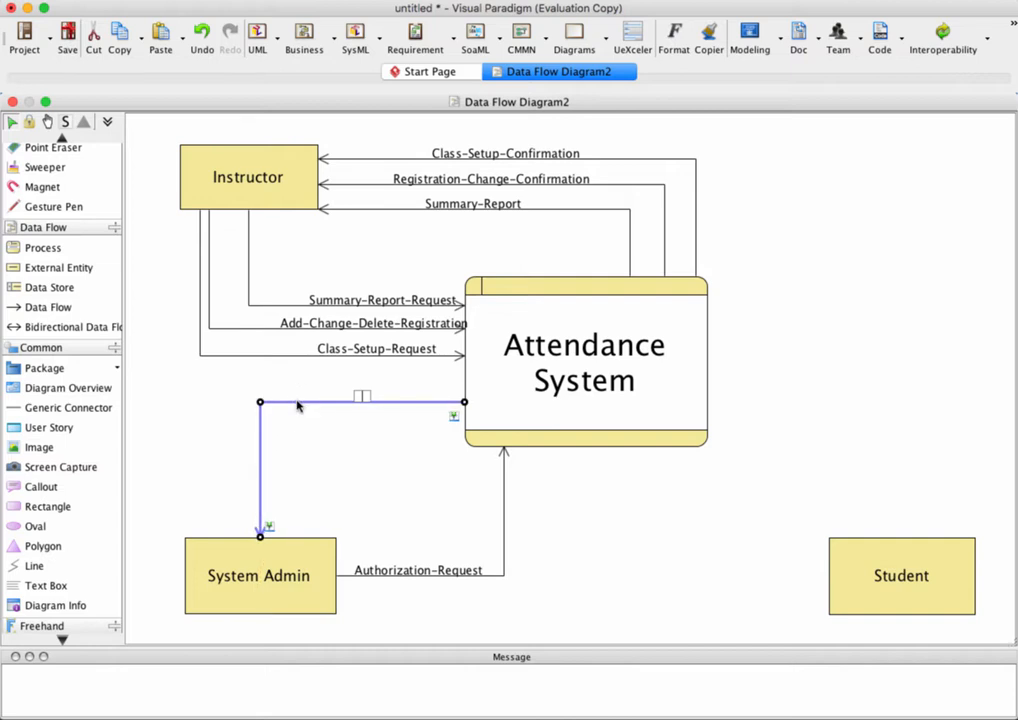
key("F2")
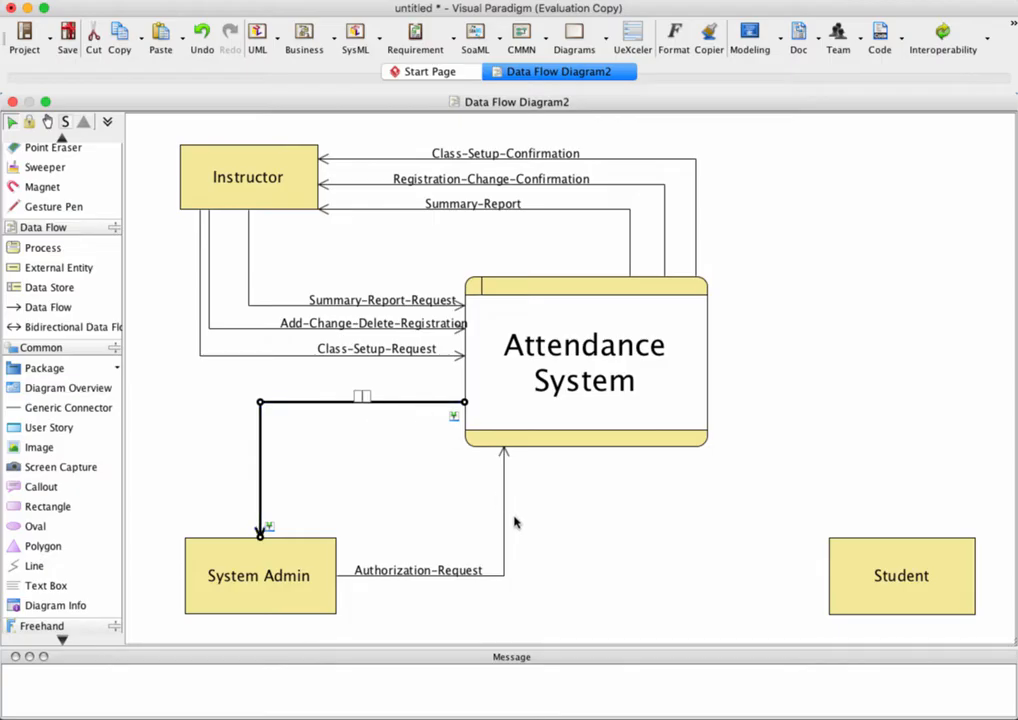
type("Authorization-Confirmation")
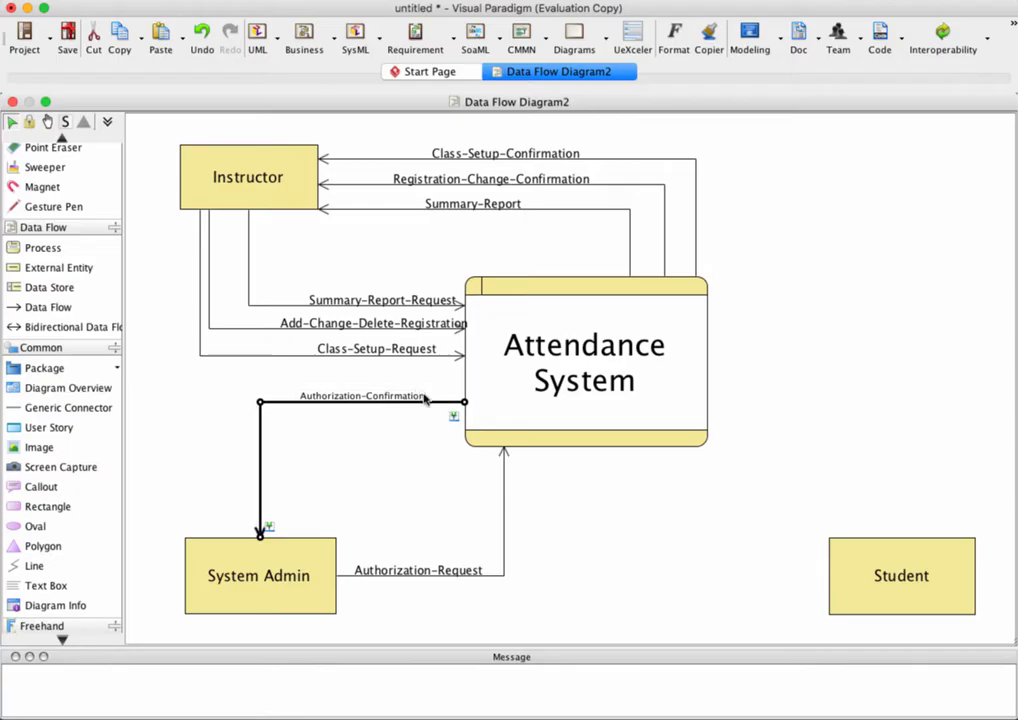
Step: Set the font size of the Authorization-Confirmation flow label to 14
left_click_drag(424, 398, 302, 399)
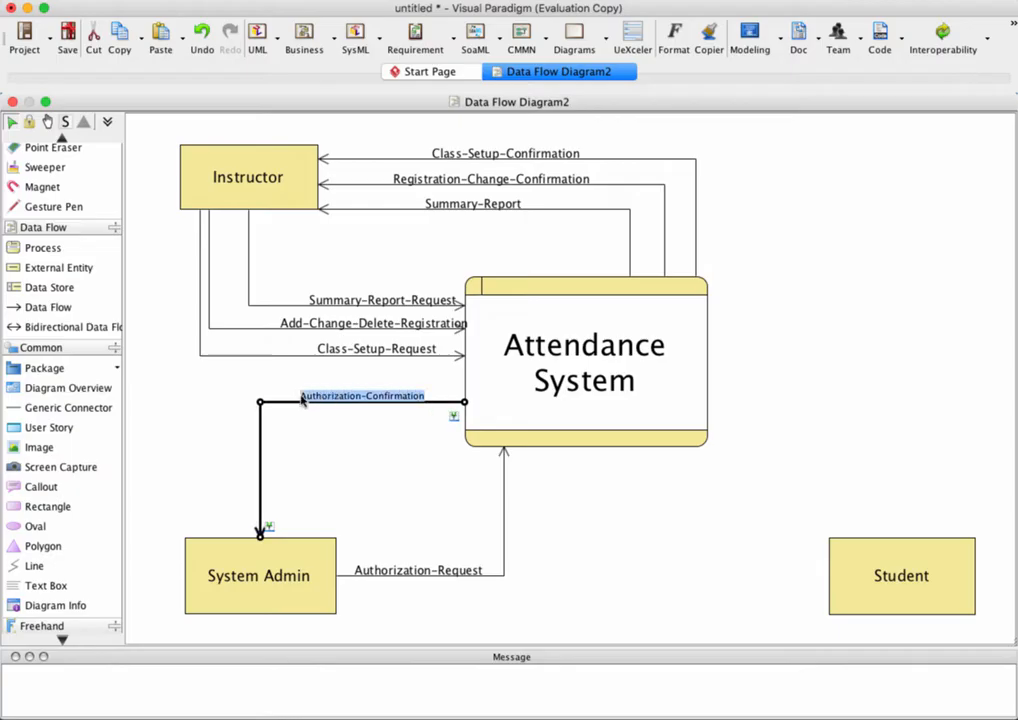
left_click(541, 155)
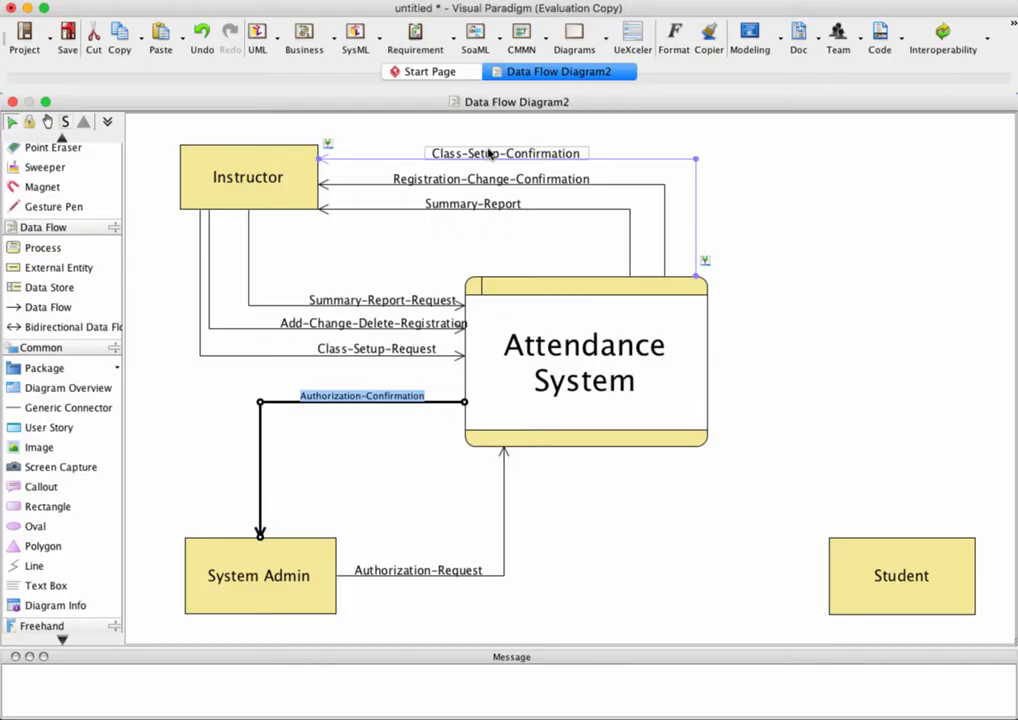
left_click(674, 38)
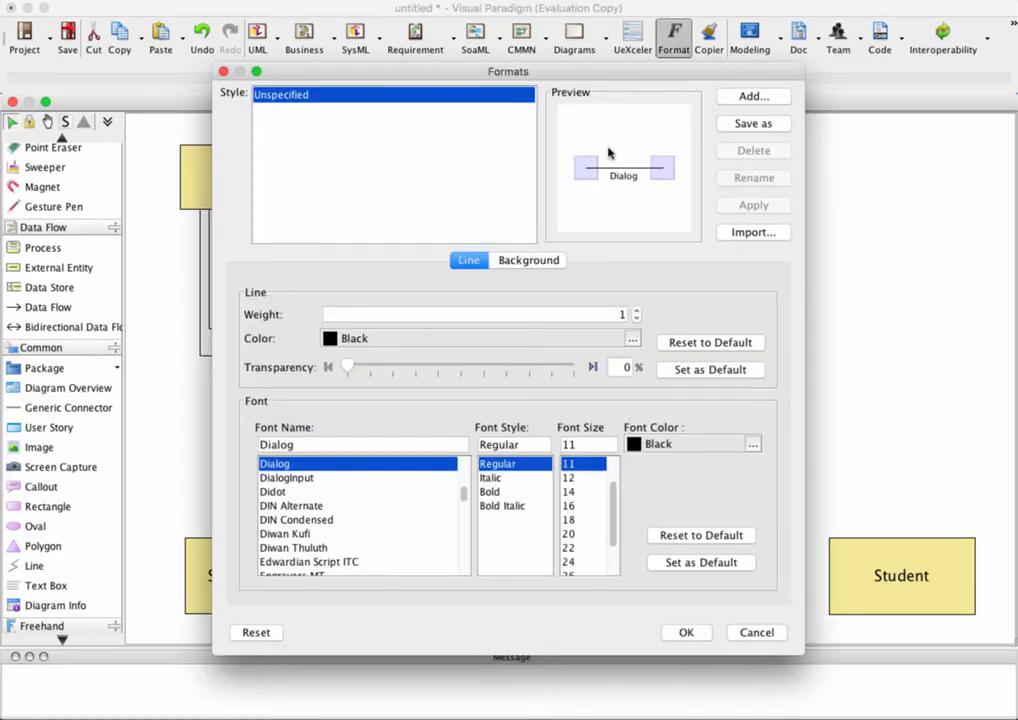
left_click(567, 492)
left_click(678, 634)
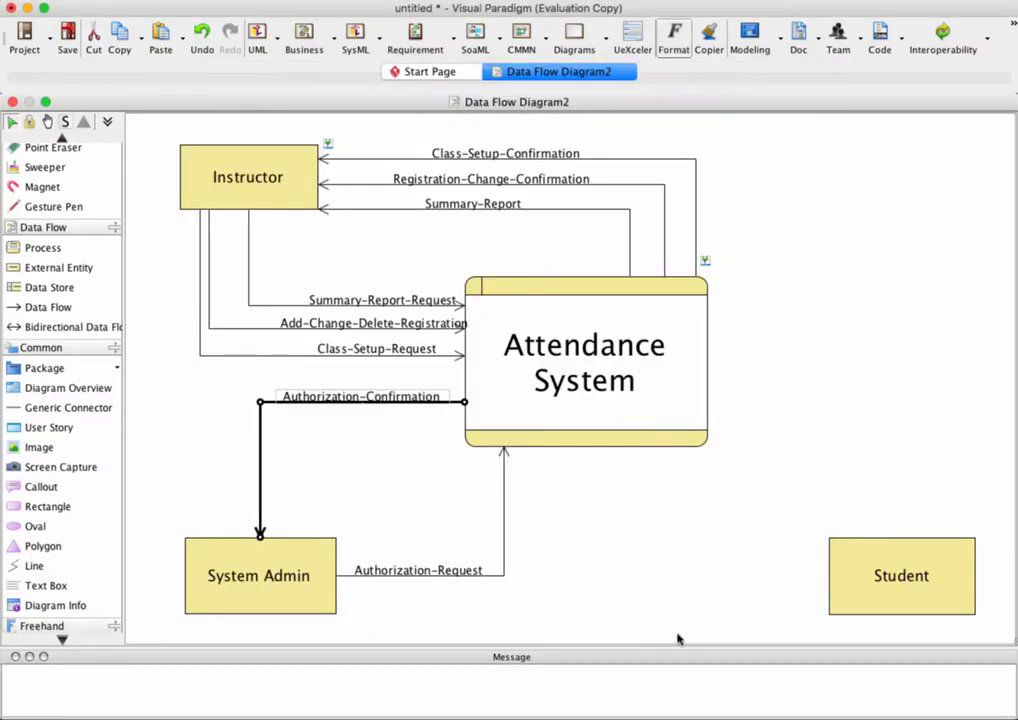
left_click(383, 490)
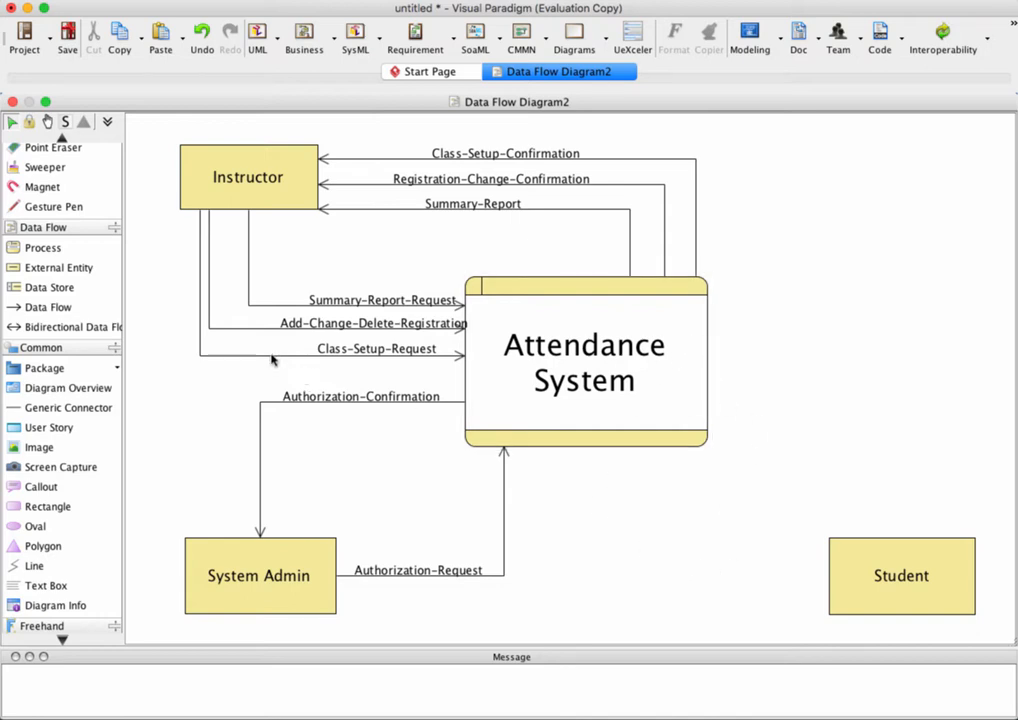
Step: Draw a right-angled data flow from the top of Student to Attendance System's right side, labelled "Attendance-Report"
left_click(66, 307)
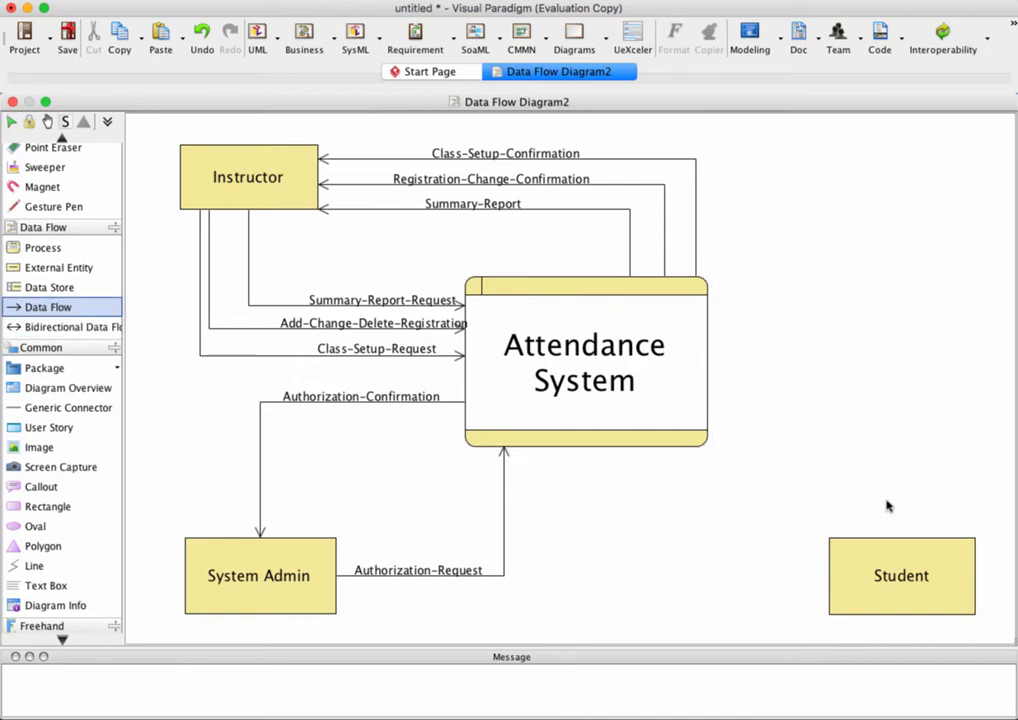
left_click_drag(957, 561, 697, 347)
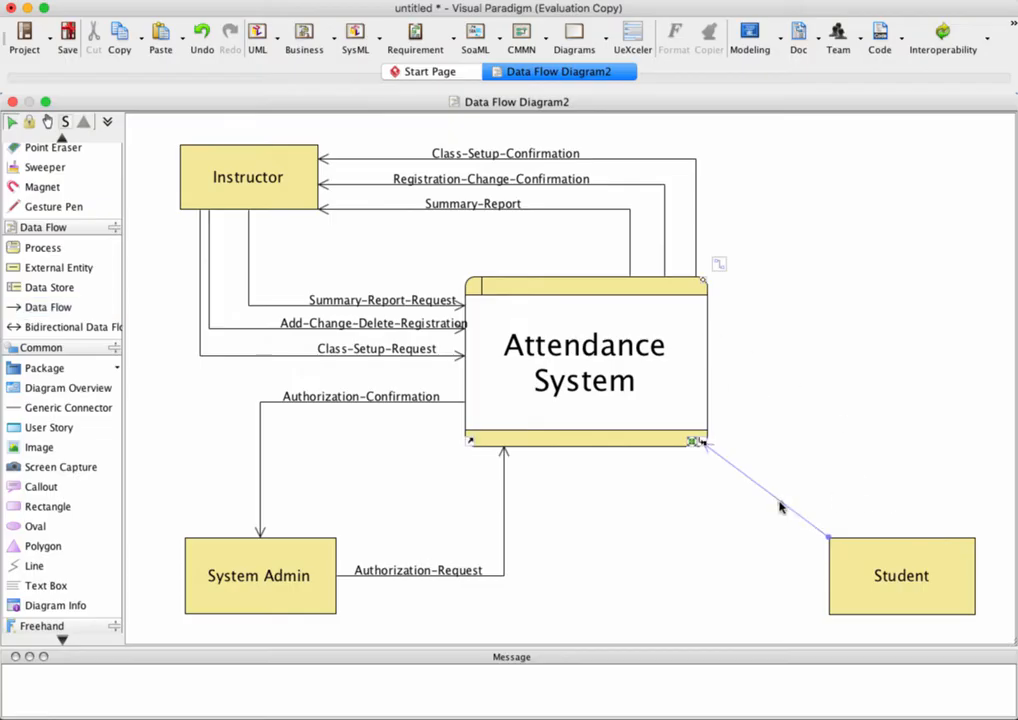
left_click_drag(771, 500, 953, 336)
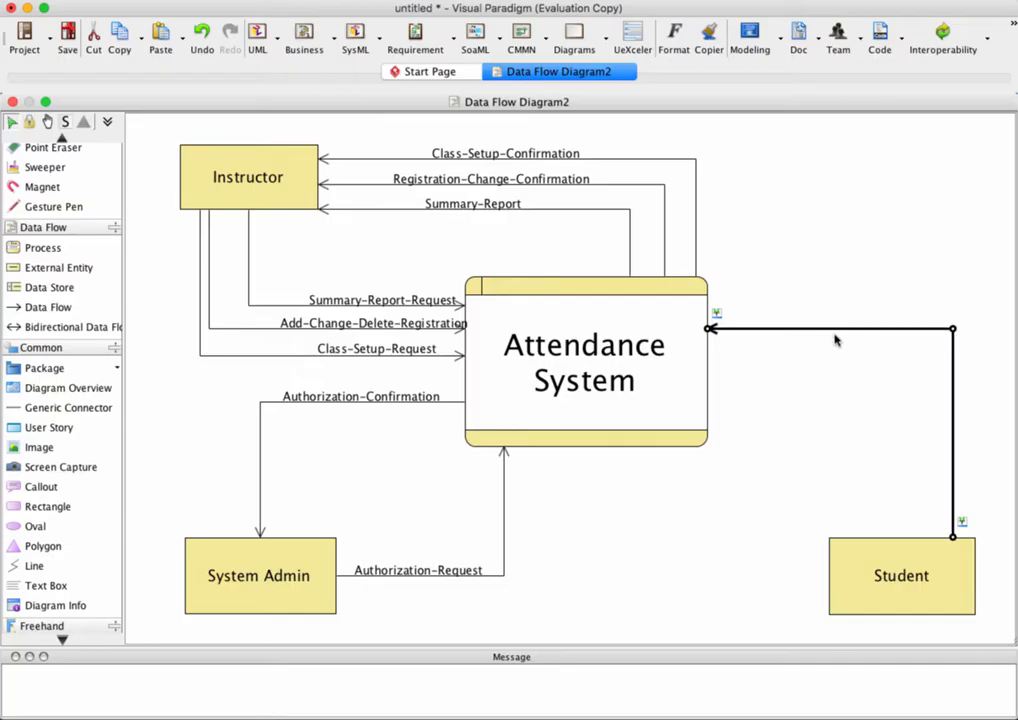
mouse_move(839, 335)
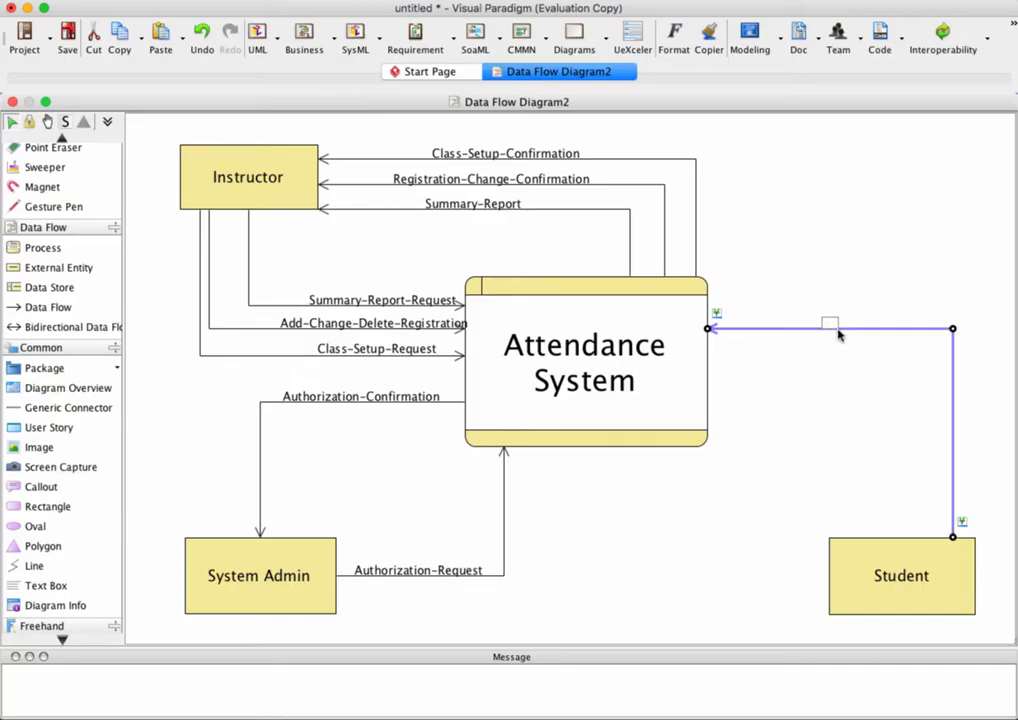
type("Attendance-Report")
key("Return")
Step: Set the font size of the Attendance-Report flow label to 14
double_click(832, 324)
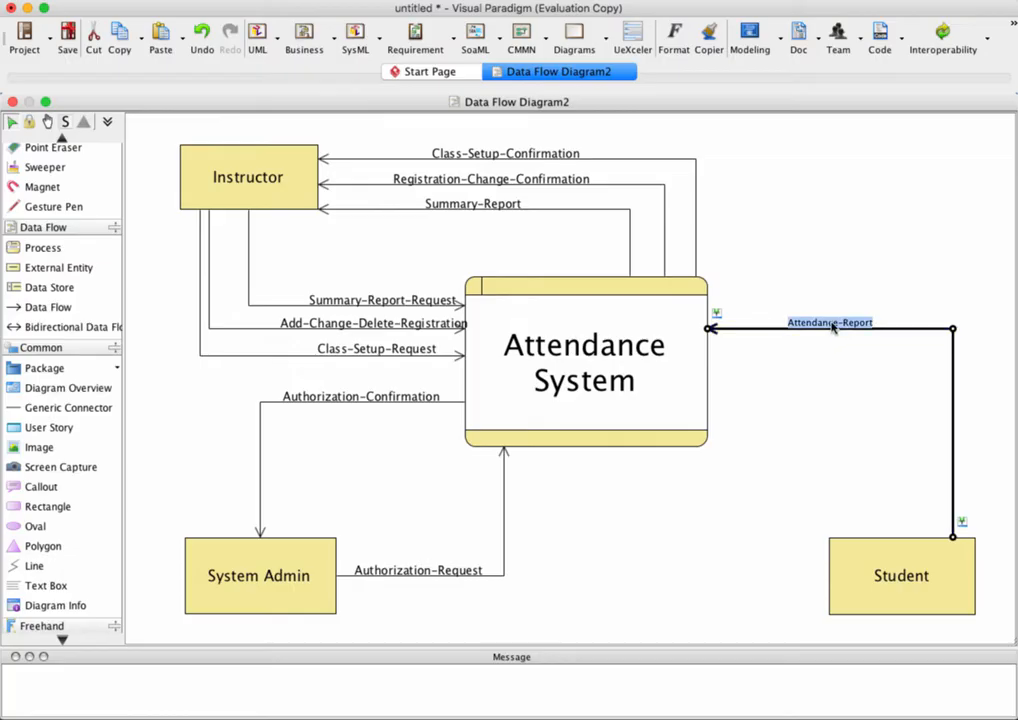
left_click(672, 40)
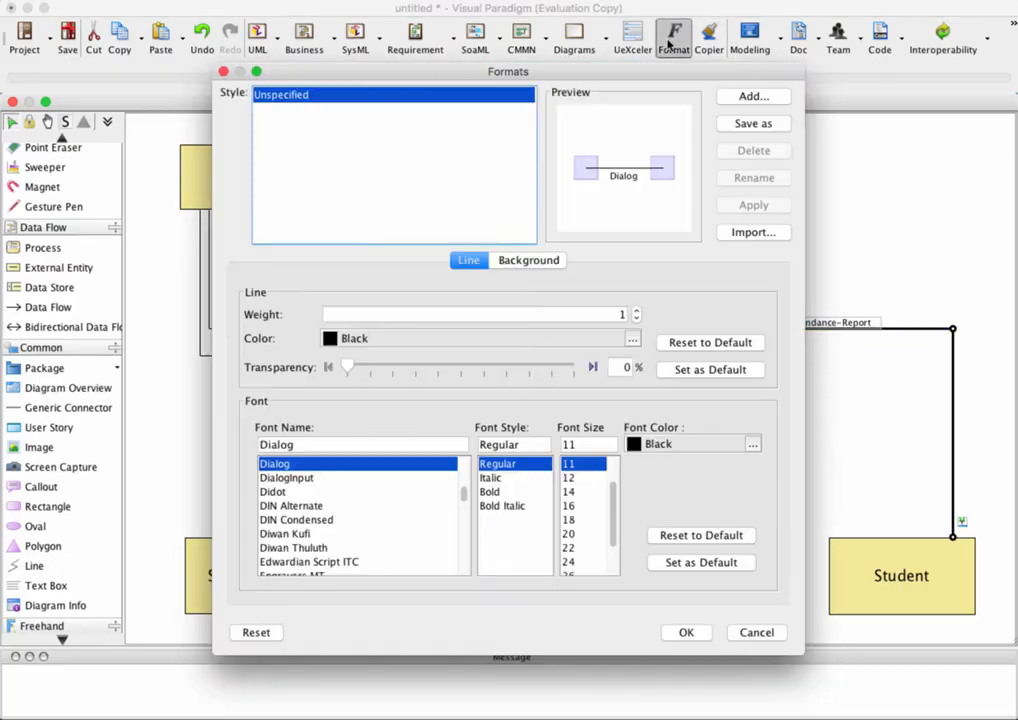
left_click(569, 492)
left_click(700, 634)
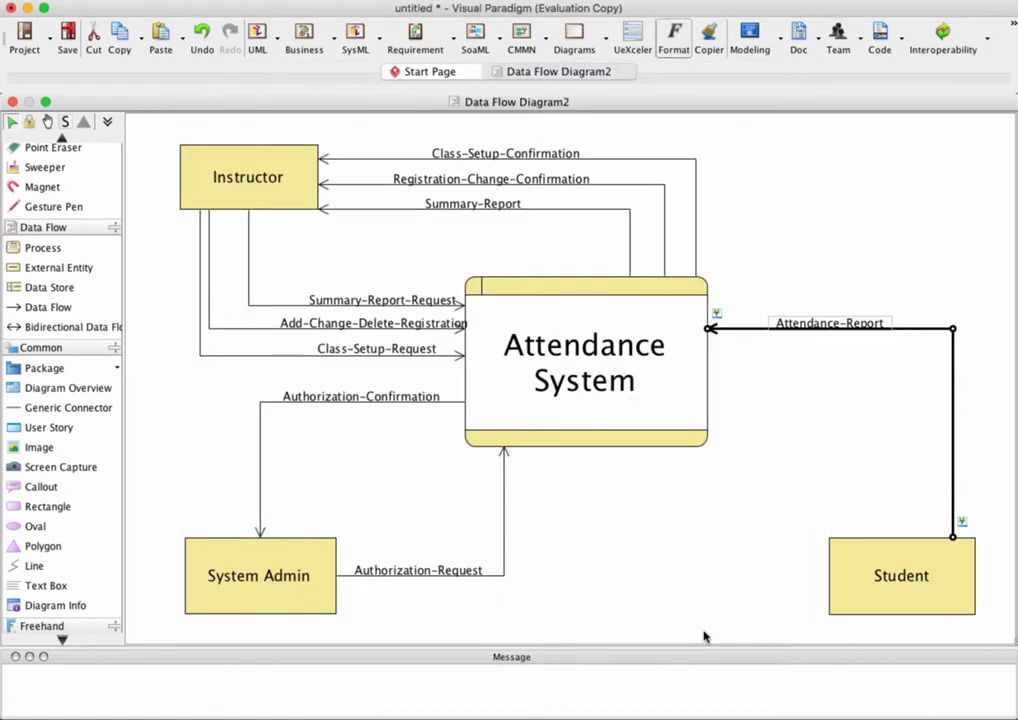
left_click(790, 555)
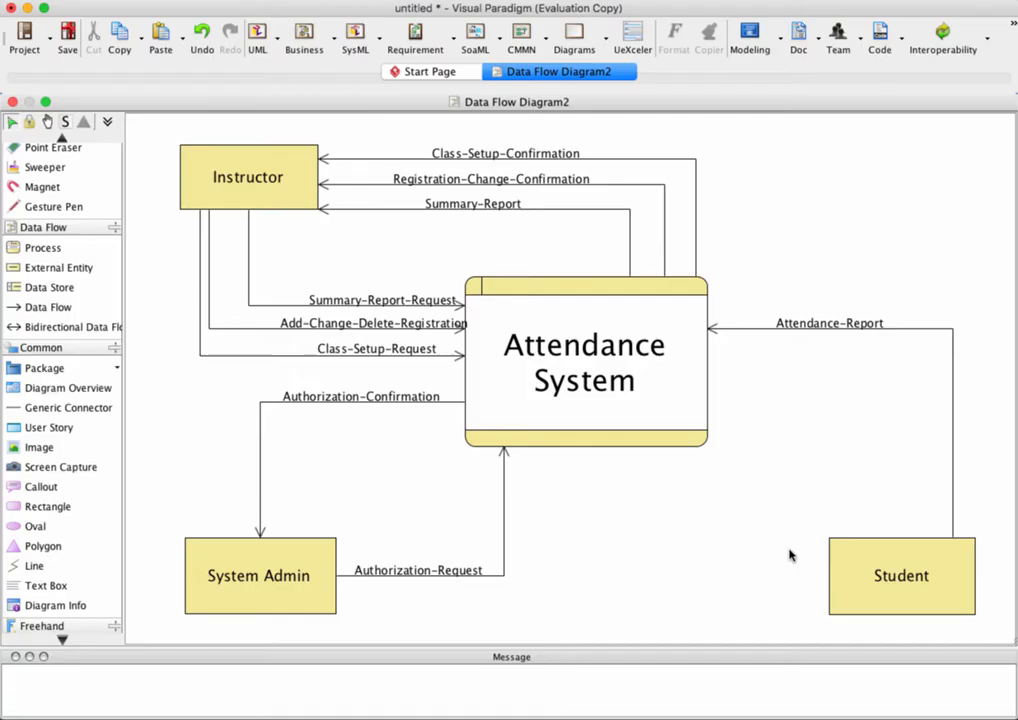
Step: Draw a right-angled data flow from Attendance System's bottom edge to Student's left side, labelled "Attendance-Report-Confirmation"
left_click(955, 368)
left_click(648, 345)
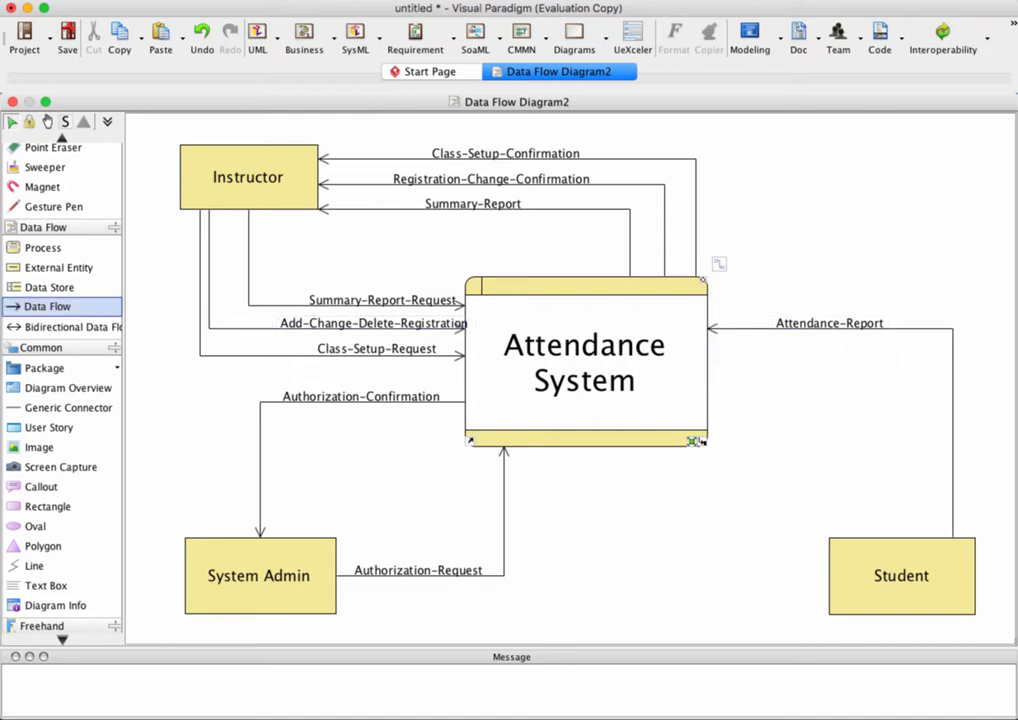
left_click(40, 310)
left_click(380, 358)
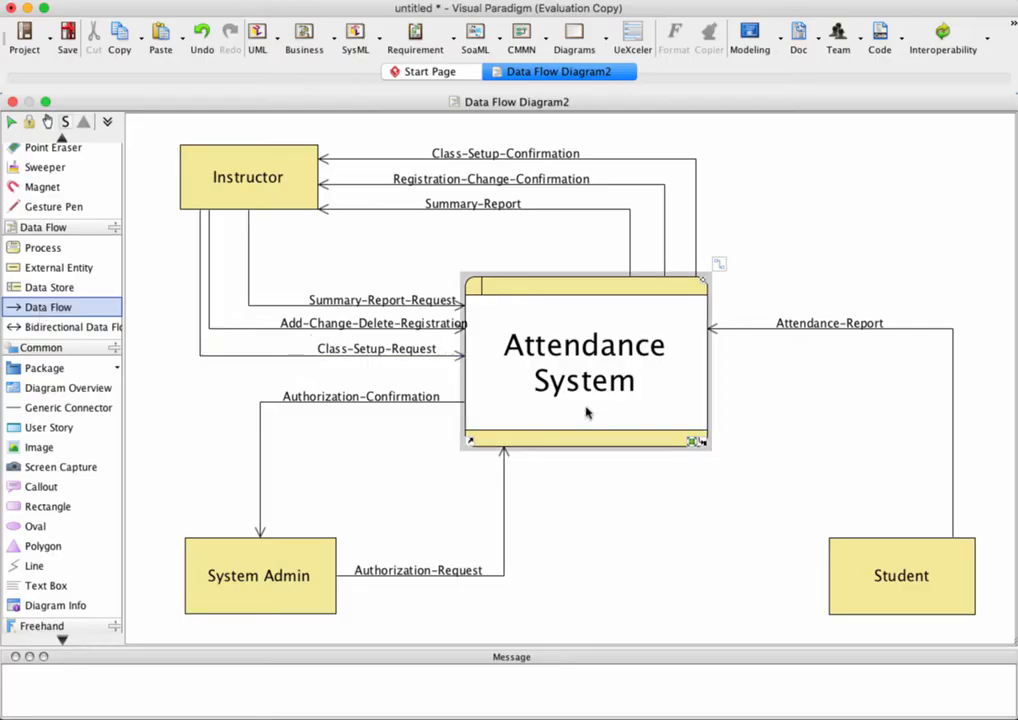
left_click_drag(585, 416, 838, 582)
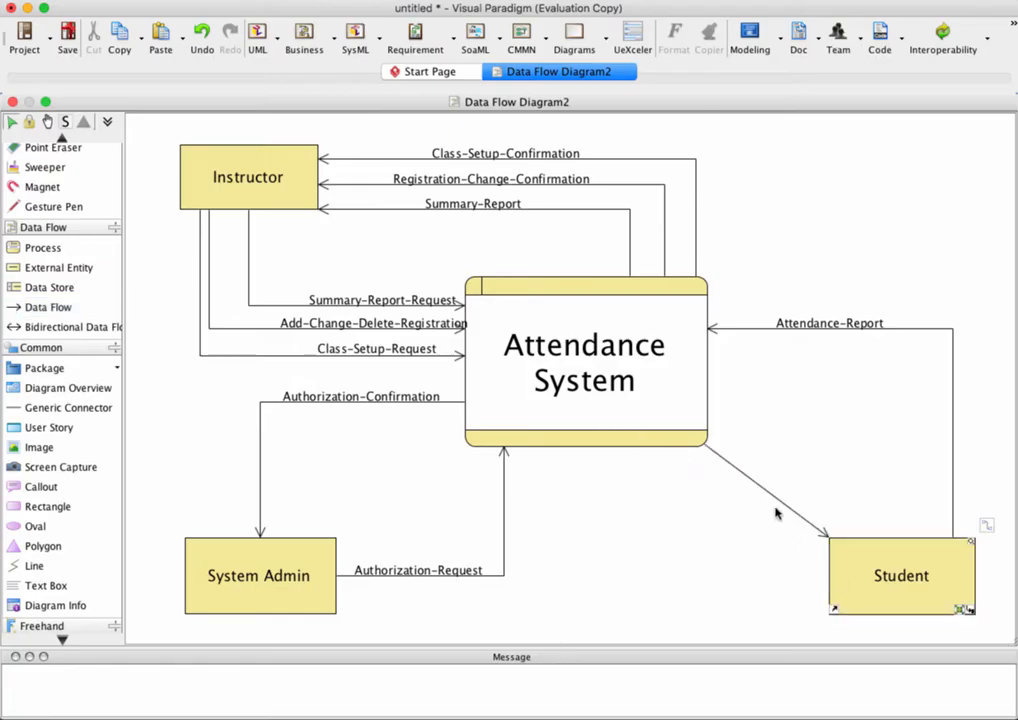
left_click_drag(772, 498, 580, 592)
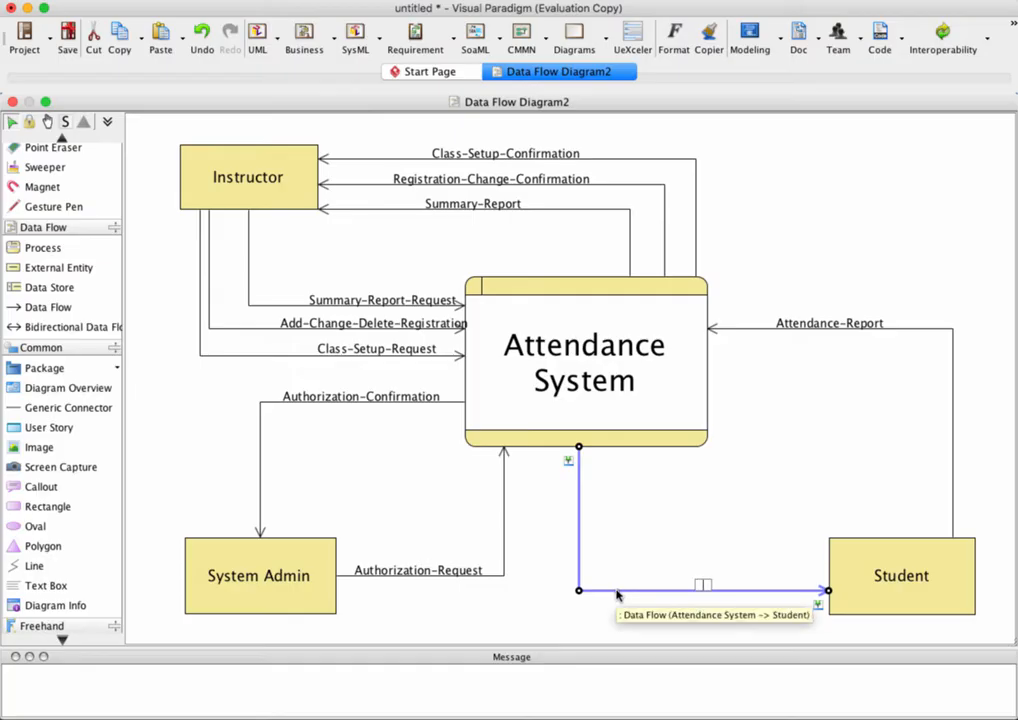
left_click(716, 441)
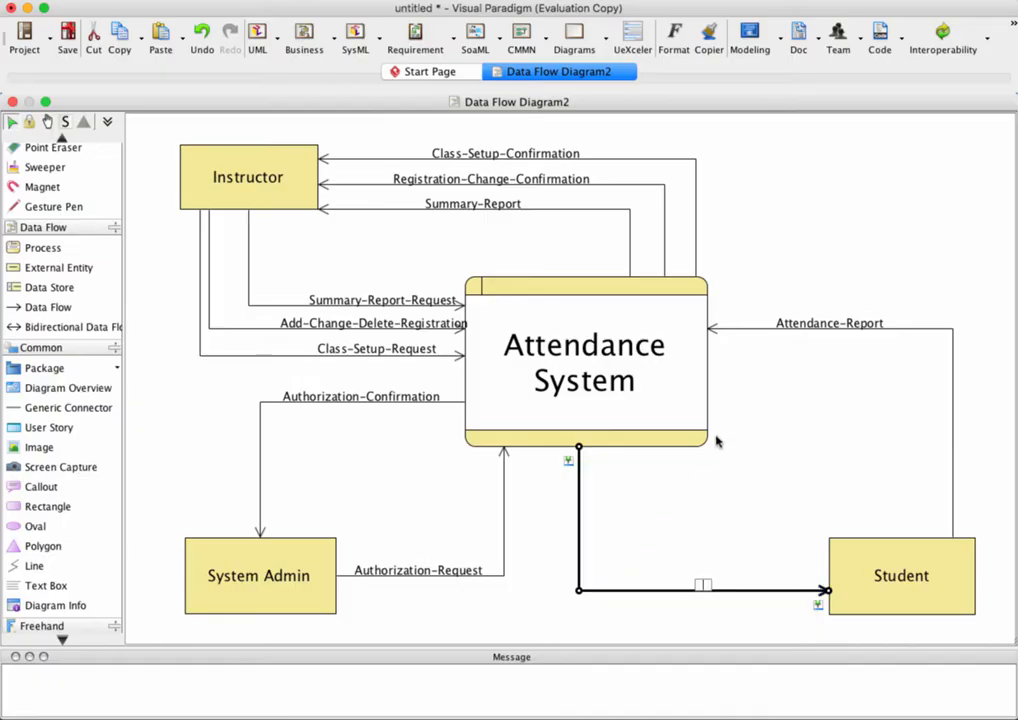
type("Attendance-Report")
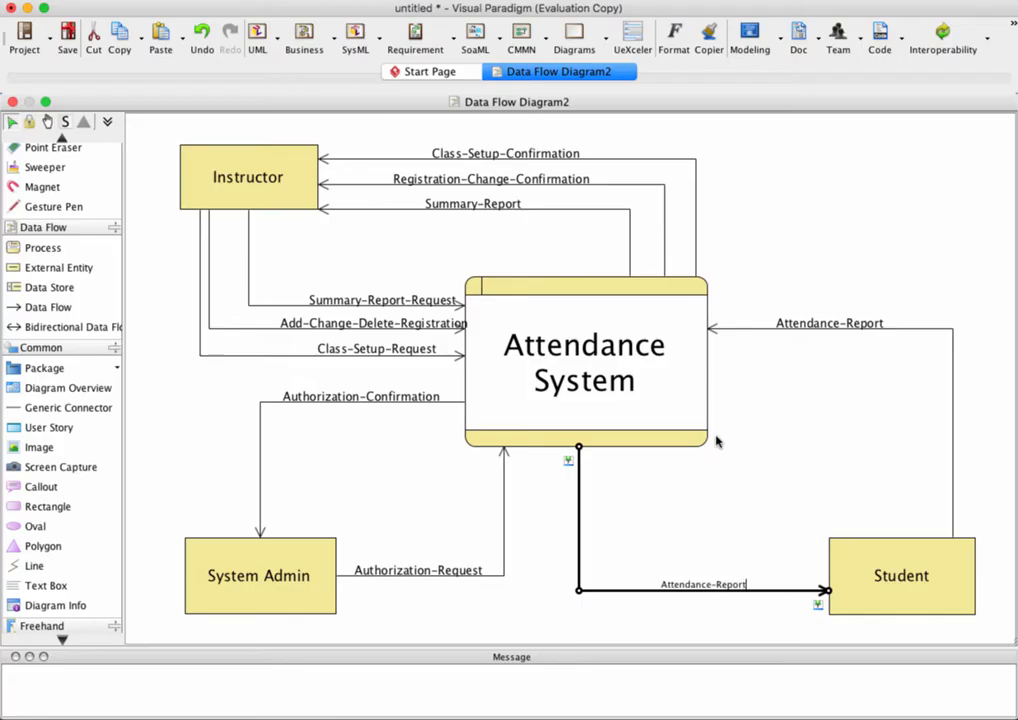
type("-Confirmation")
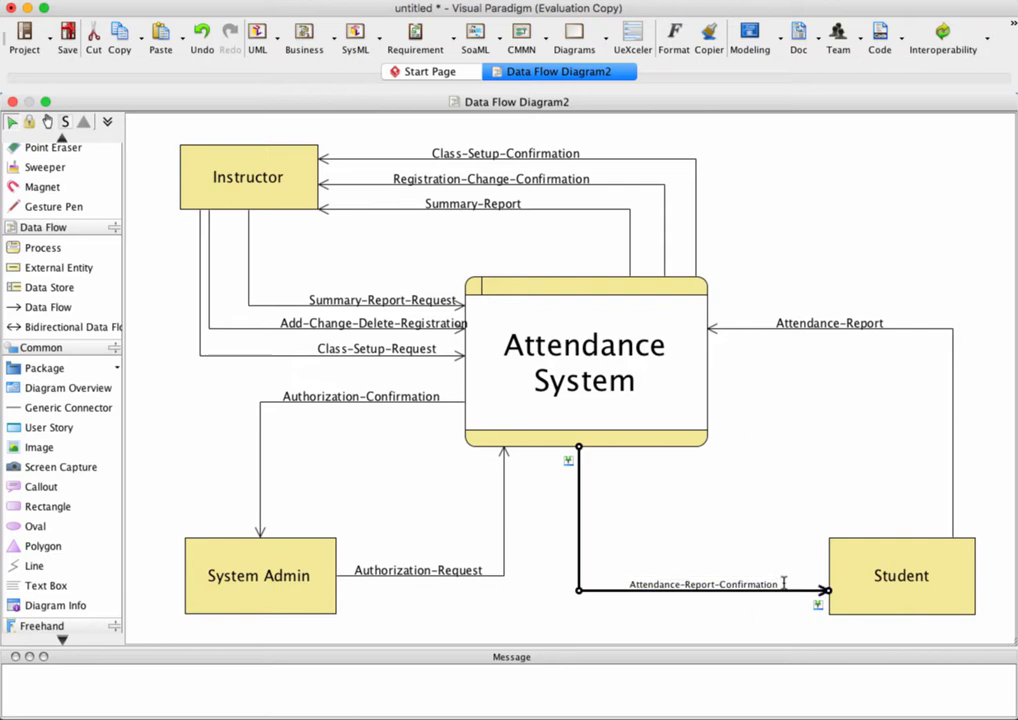
Step: Set the font size of the Attendance-Report-Confirmation flow label to 14
left_click_drag(781, 584, 627, 584)
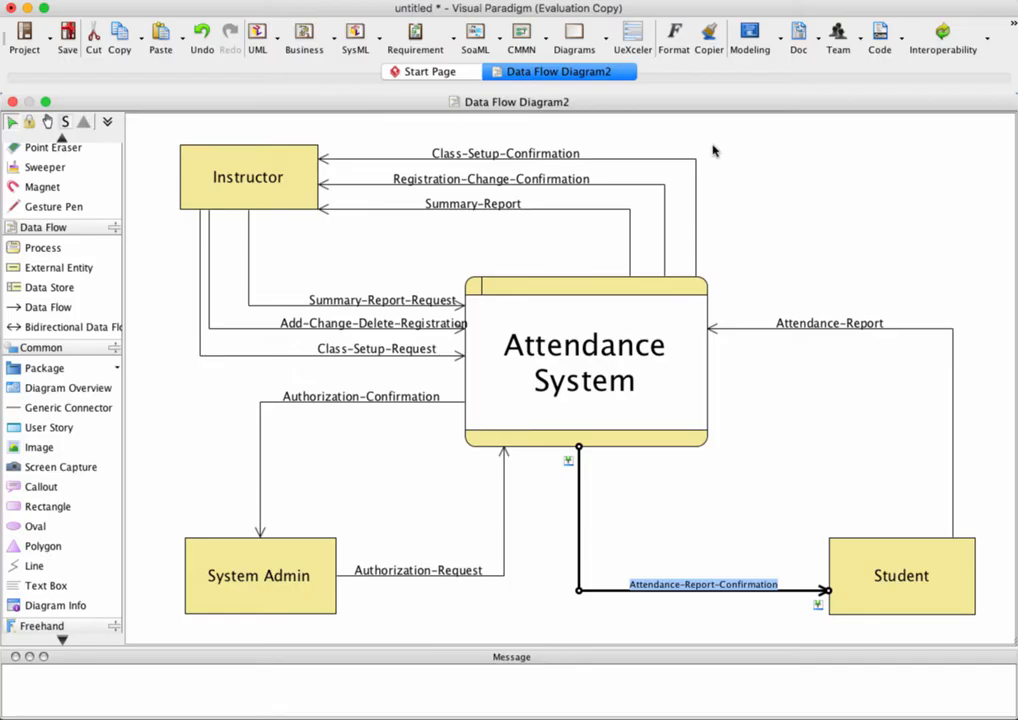
left_click(676, 38)
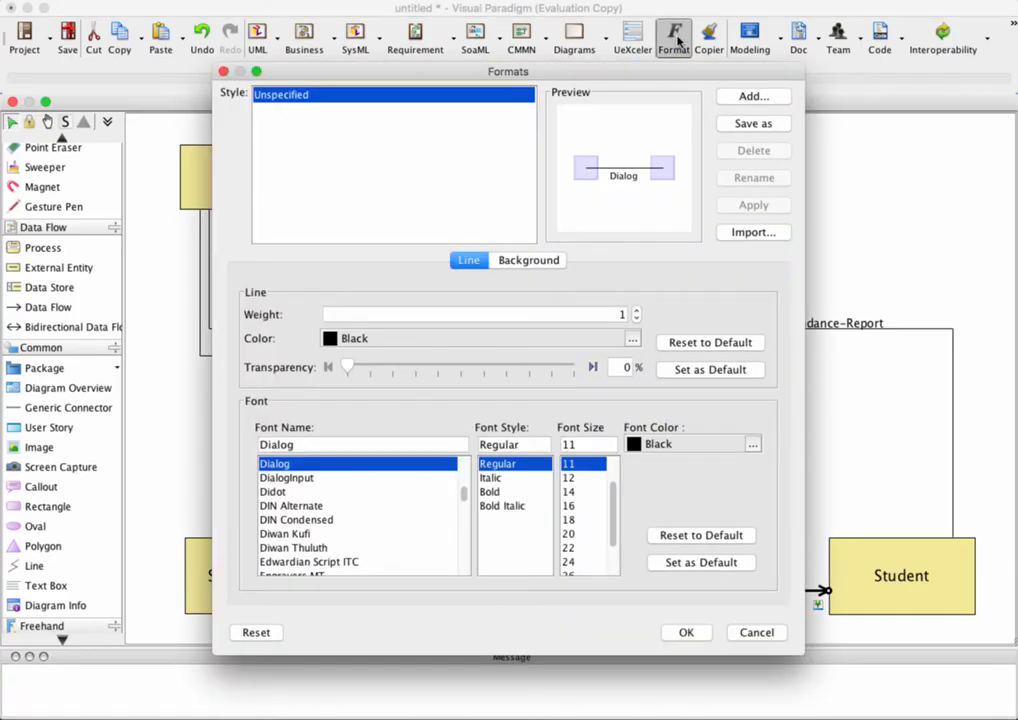
left_click(592, 493)
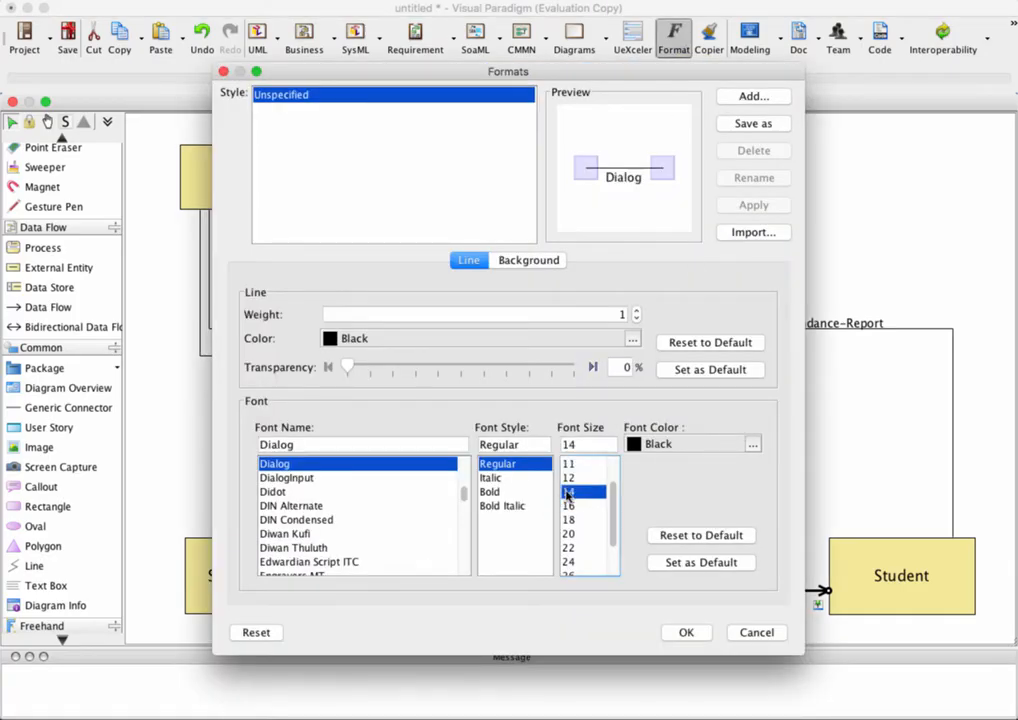
left_click(687, 633)
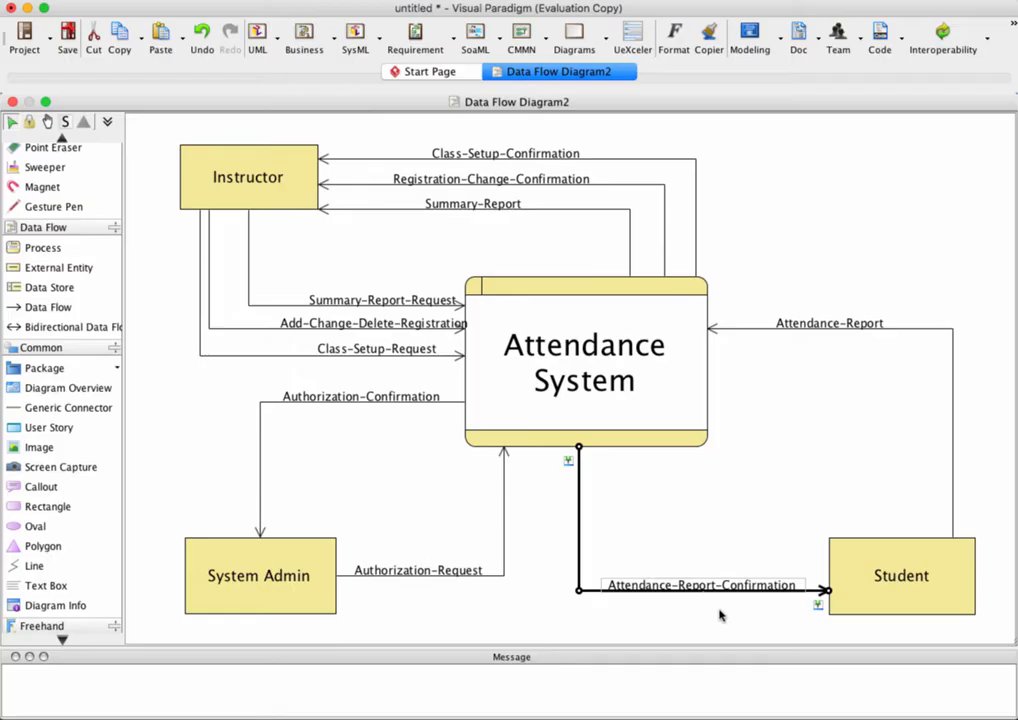
left_click(720, 617)
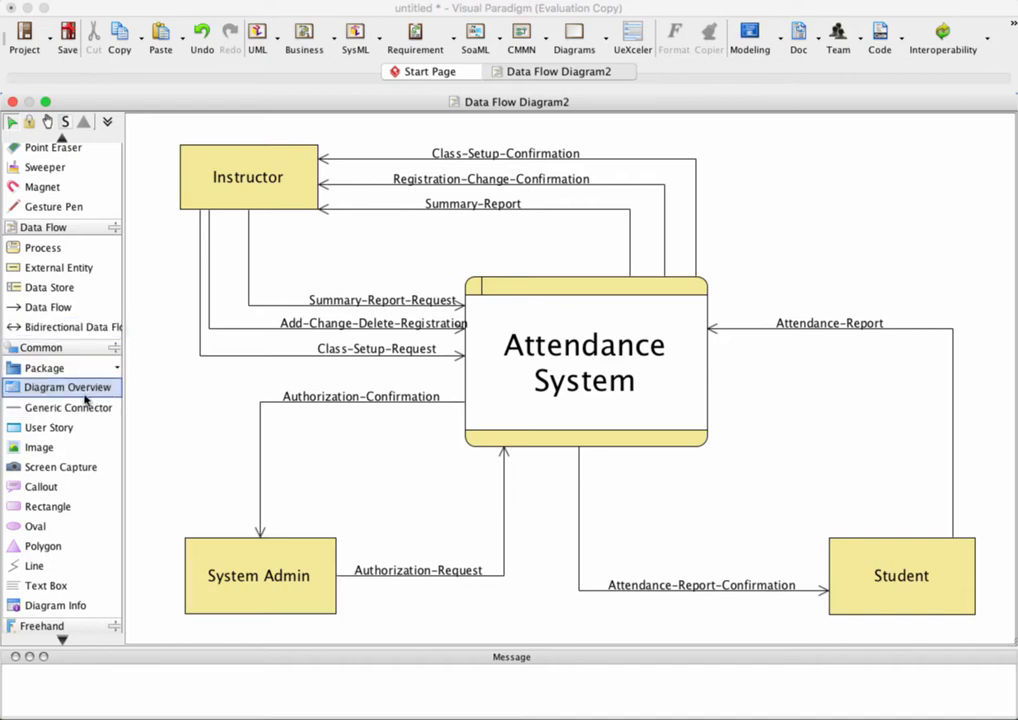
Step: Draw a right-angled data flow from the top of Student to Attendance System's right side, below Attendance-Report, labelled "Summary-Report-Request"
left_click(32, 308)
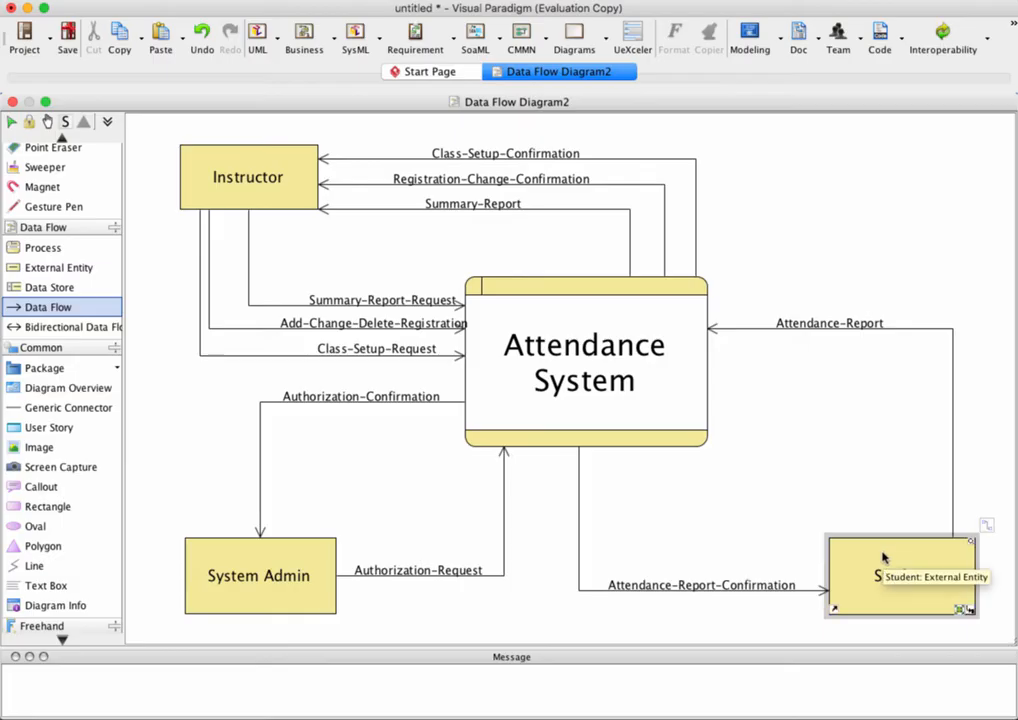
left_click_drag(882, 557, 693, 389)
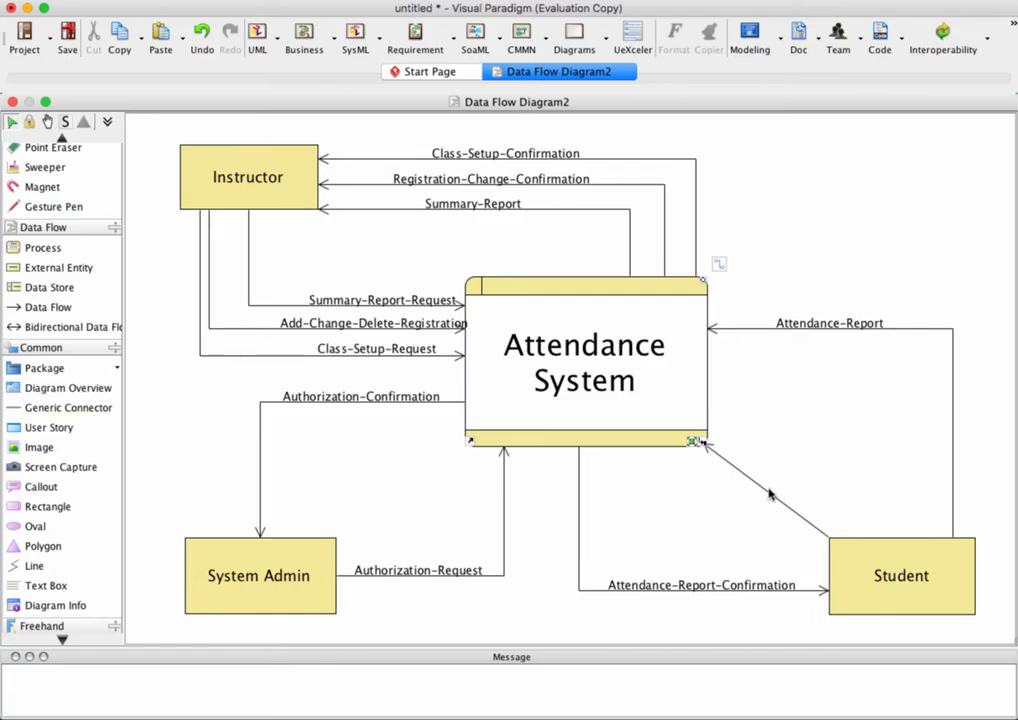
left_click_drag(768, 495, 902, 373)
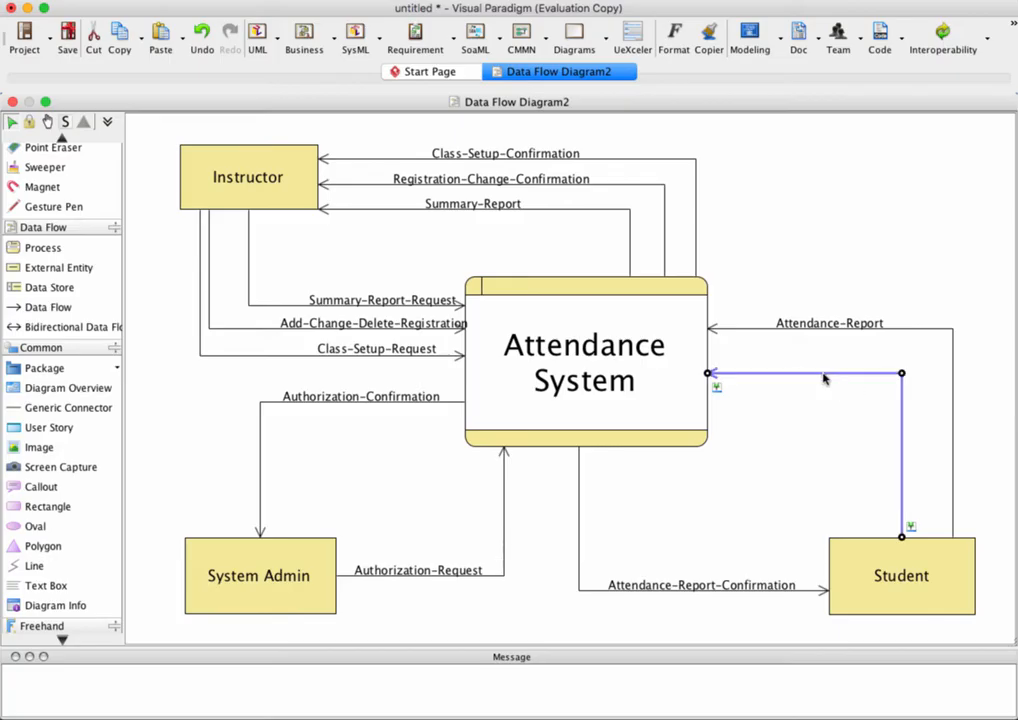
type("Summary-Report-Request")
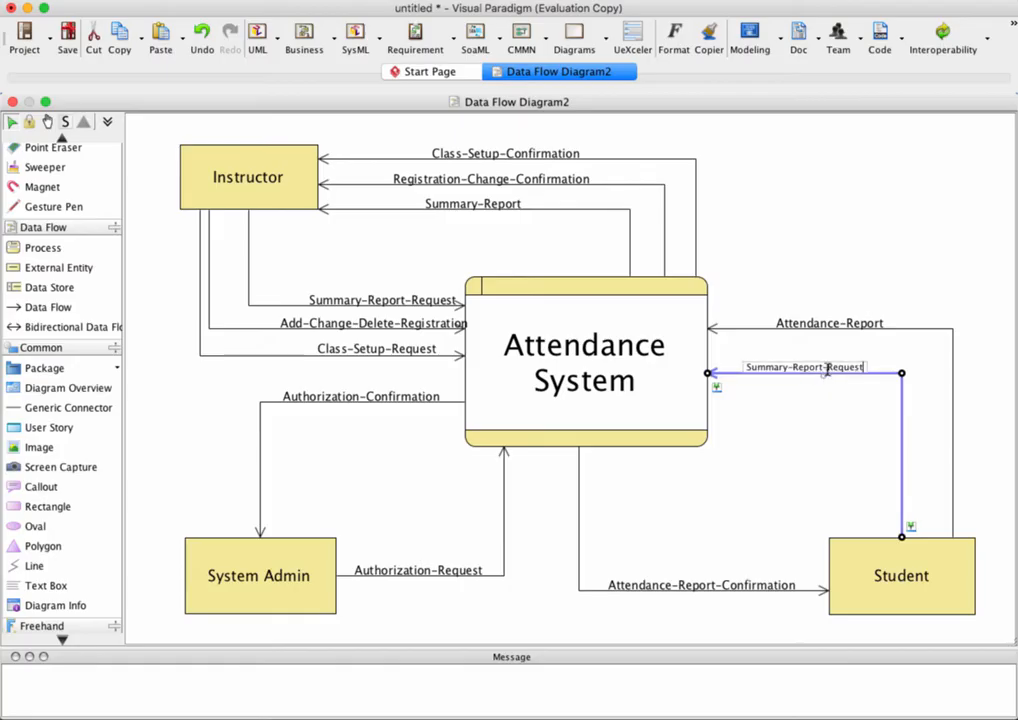
key("Return")
Step: Set the font size of the Summary-Report-Request flow label between Student and Attendance System to 14
double_click(826, 368)
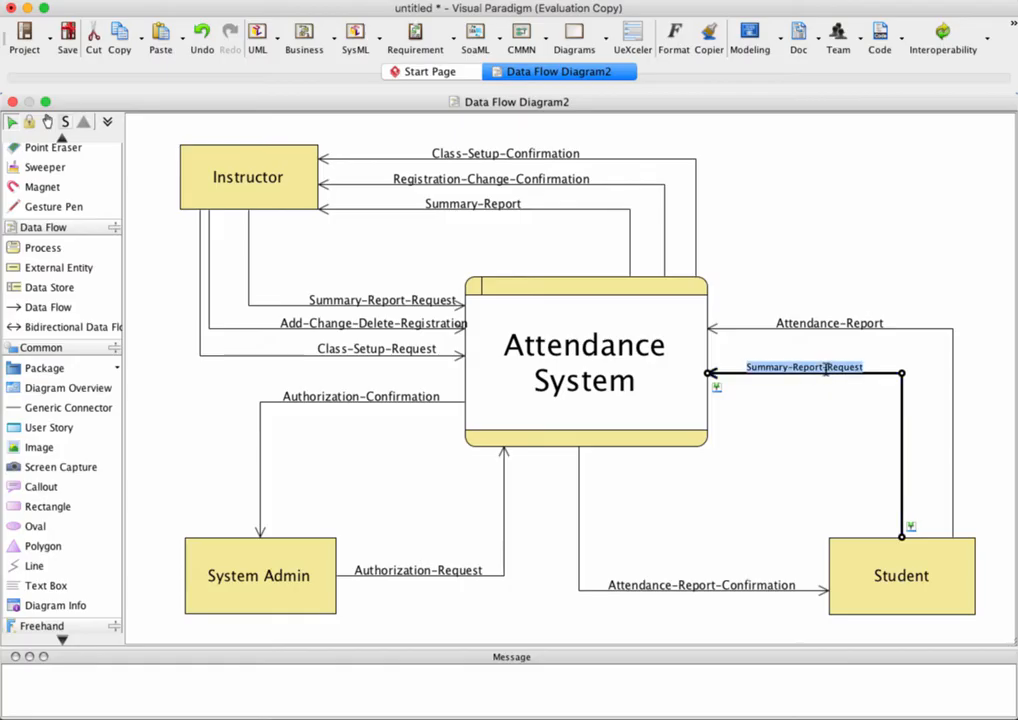
left_click(670, 40)
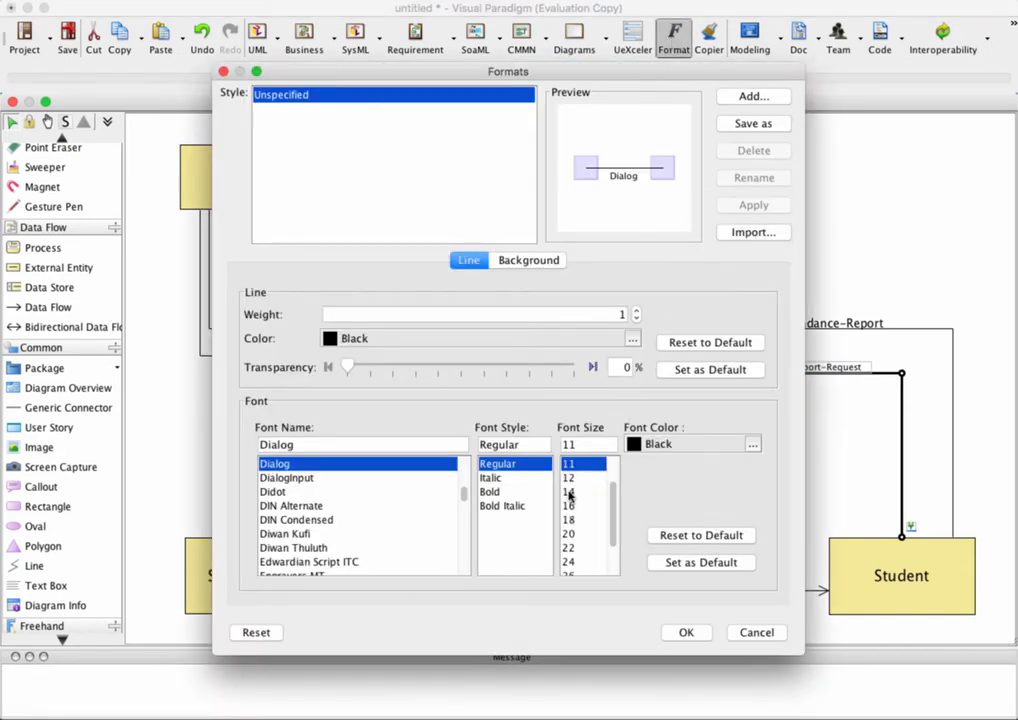
left_click(569, 492)
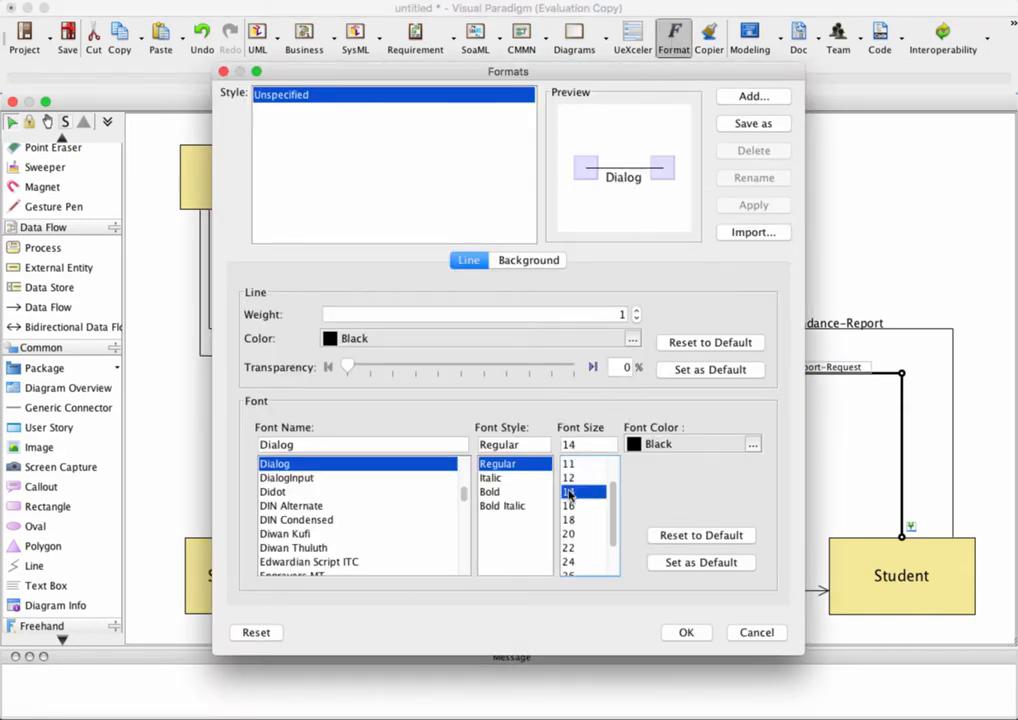
left_click(689, 632)
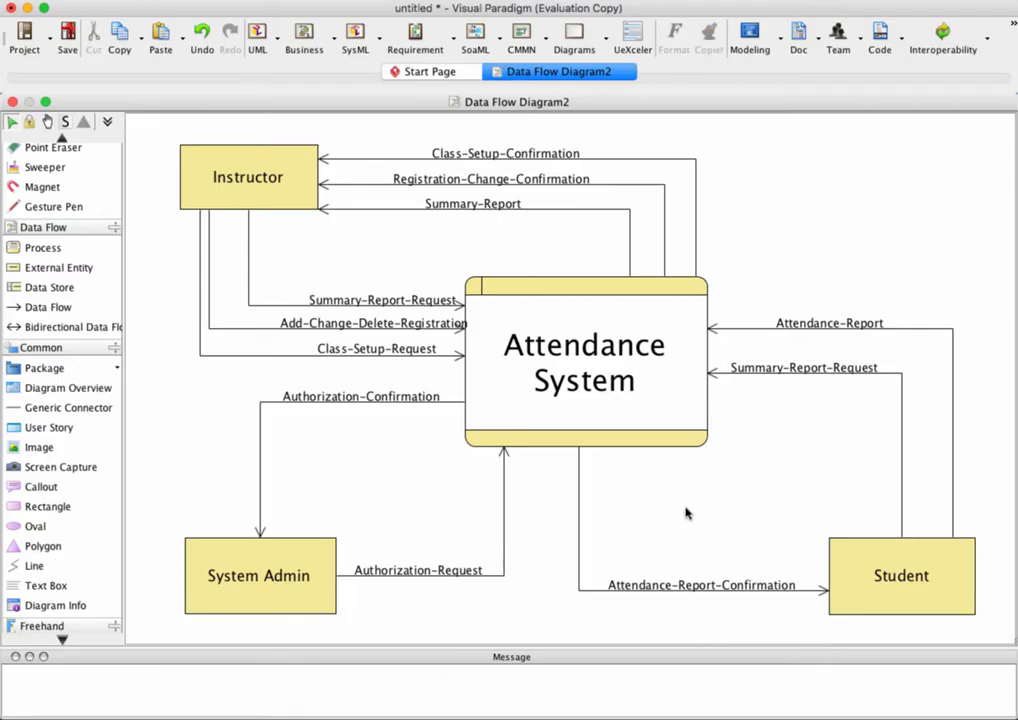
Step: Draw a right-angled data flow from Attendance System's bottom edge to Student's left side, above Attendance-Report-Confirmation, labelled "Summary-Report"
left_click(565, 400)
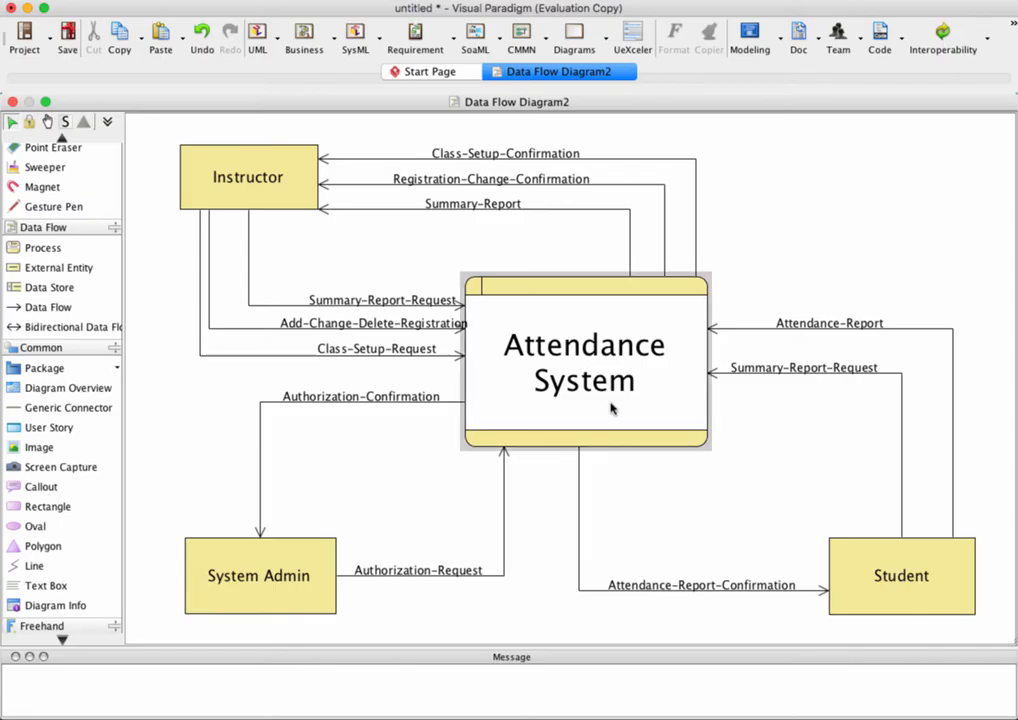
left_click(365, 343)
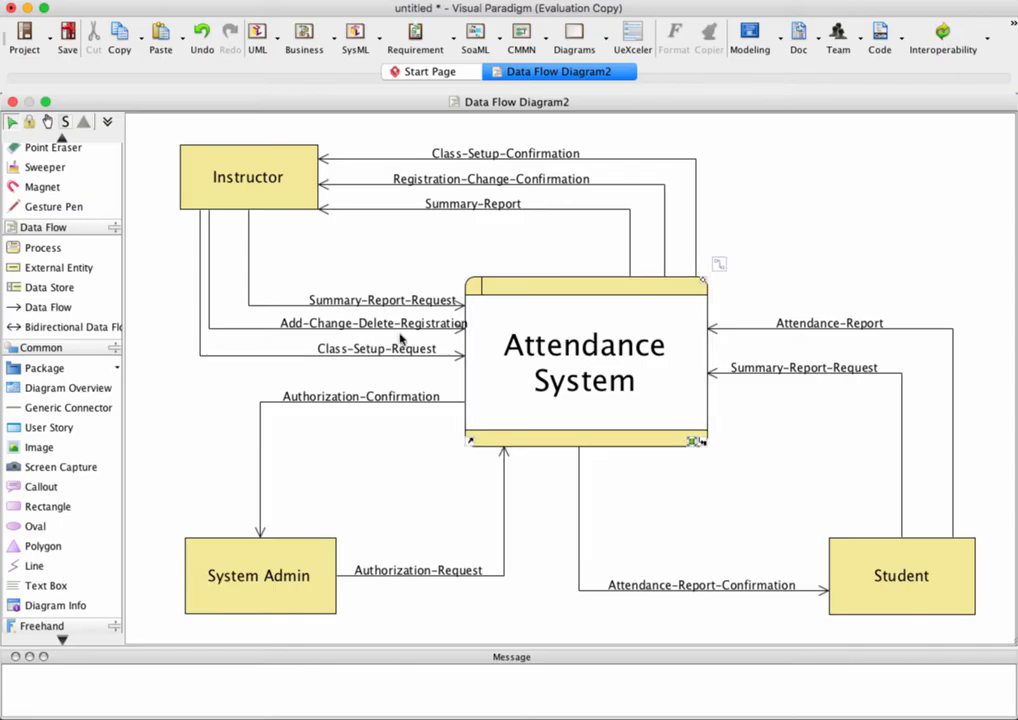
left_click(40, 308)
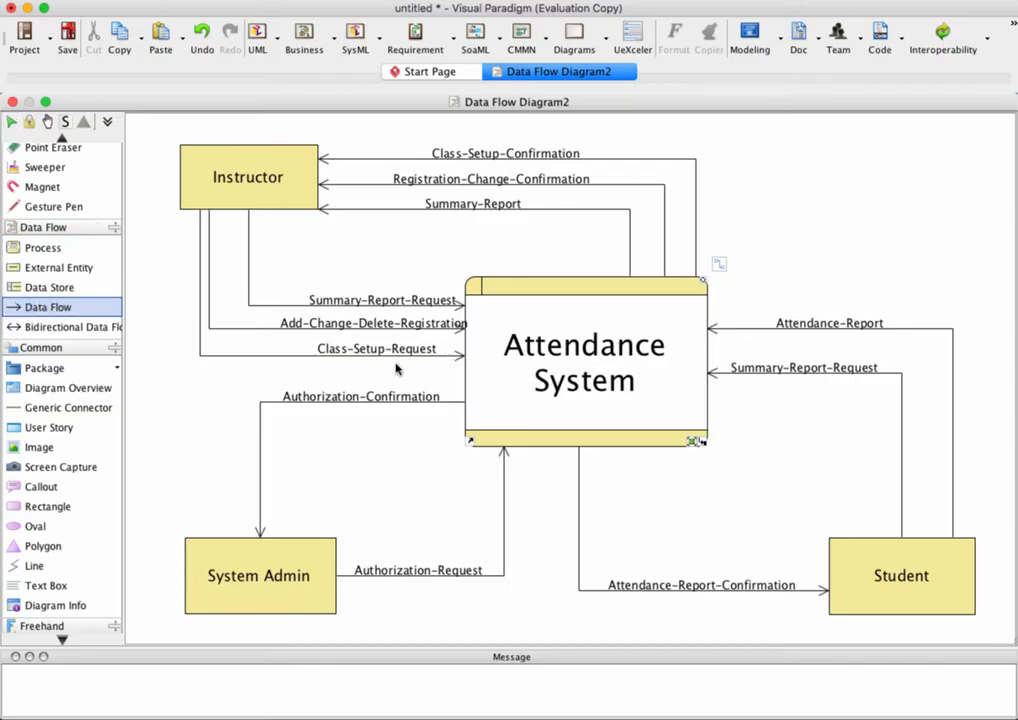
left_click_drag(641, 413, 866, 571)
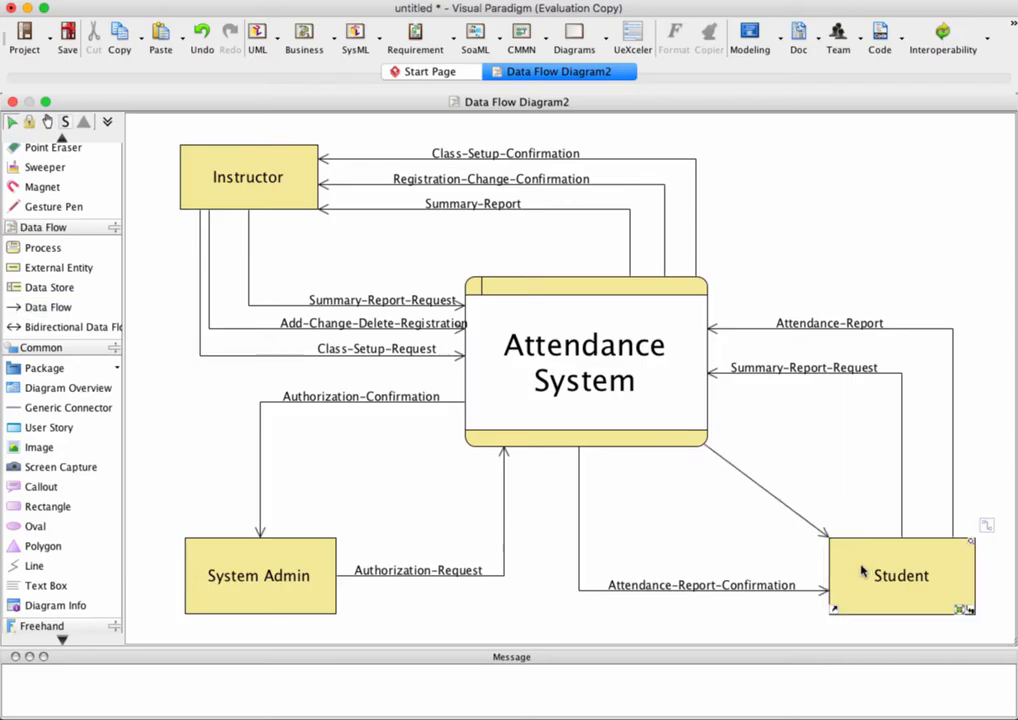
left_click(754, 490)
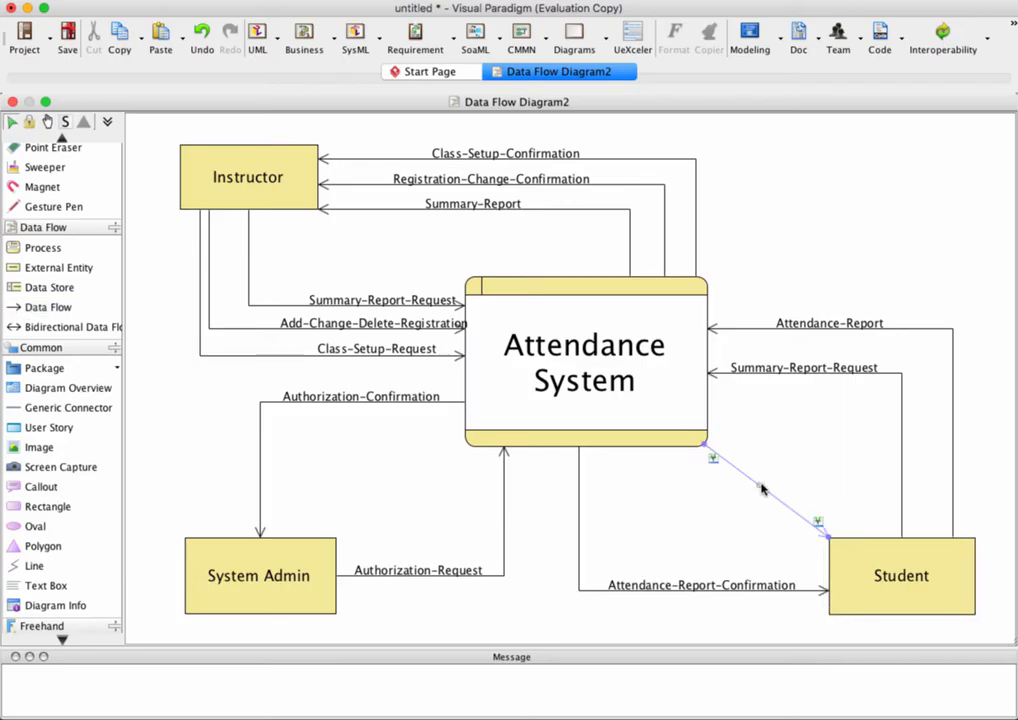
left_click_drag(761, 483, 637, 556)
double_click(689, 561)
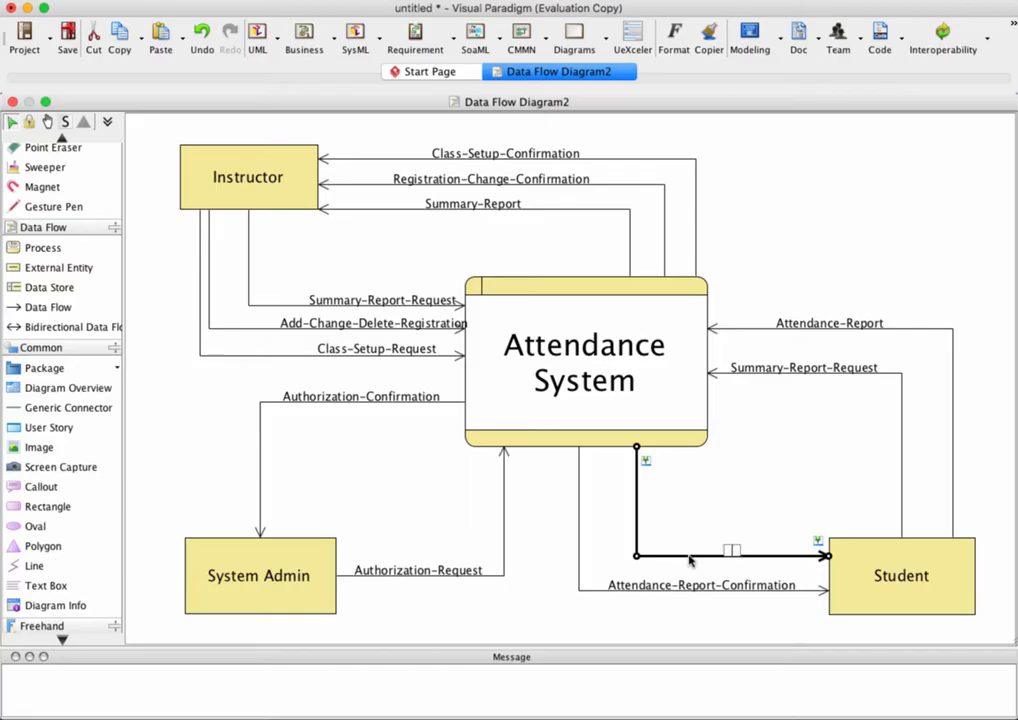
type("Summary-Report")
Step: Set the font size of the Summary-Report flow label beside Student to 14
double_click(719, 549)
left_click(674, 39)
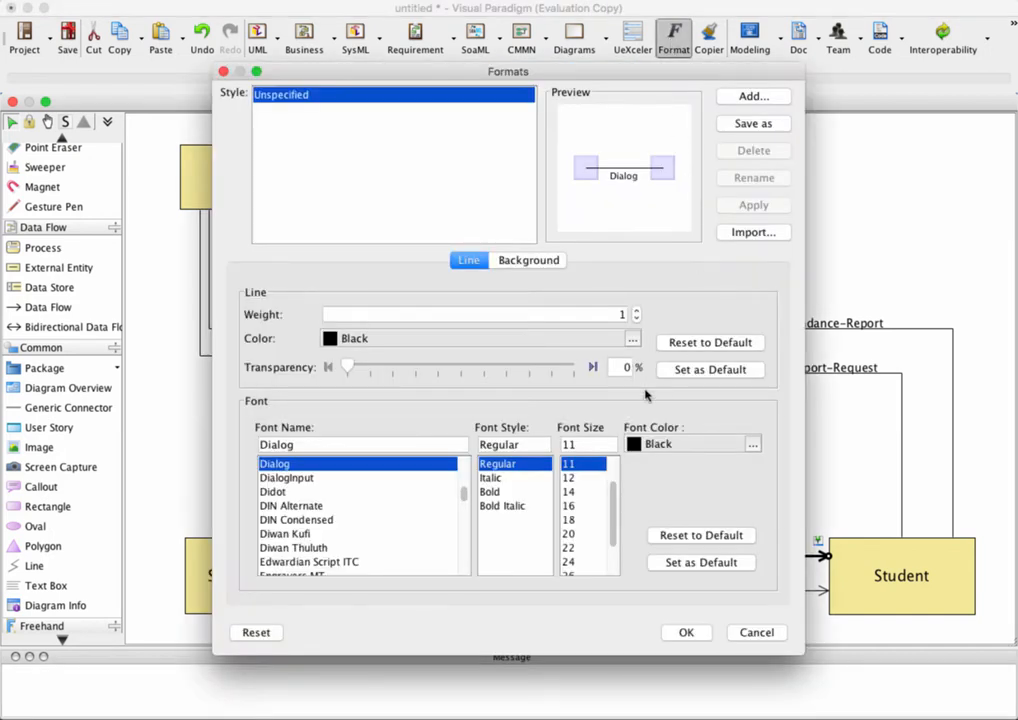
left_click(569, 492)
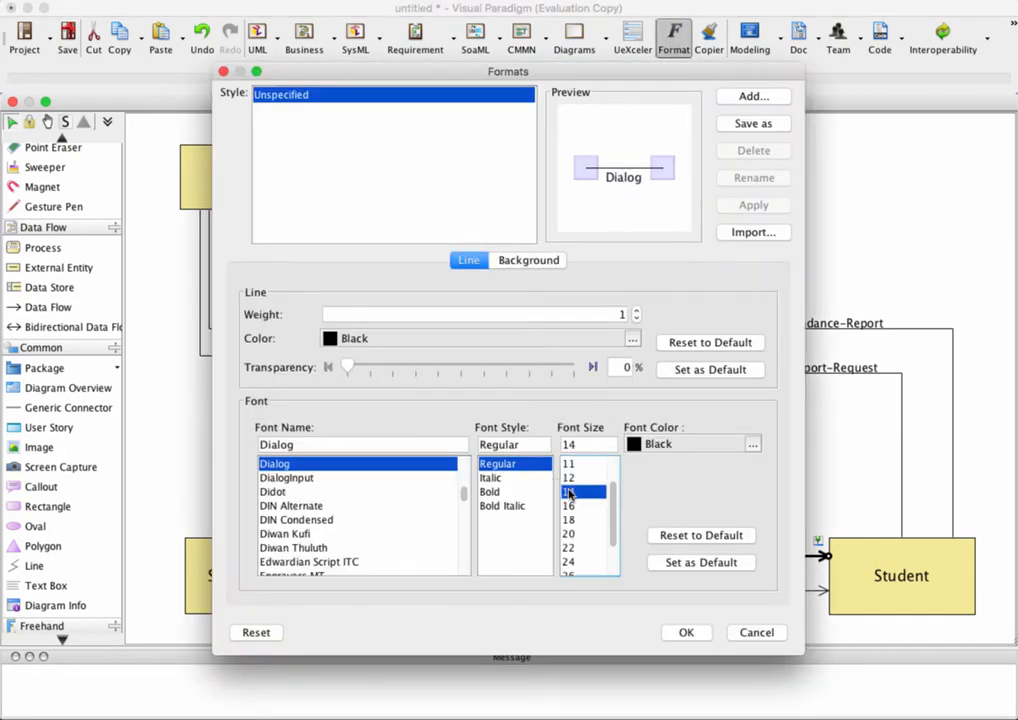
left_click(697, 633)
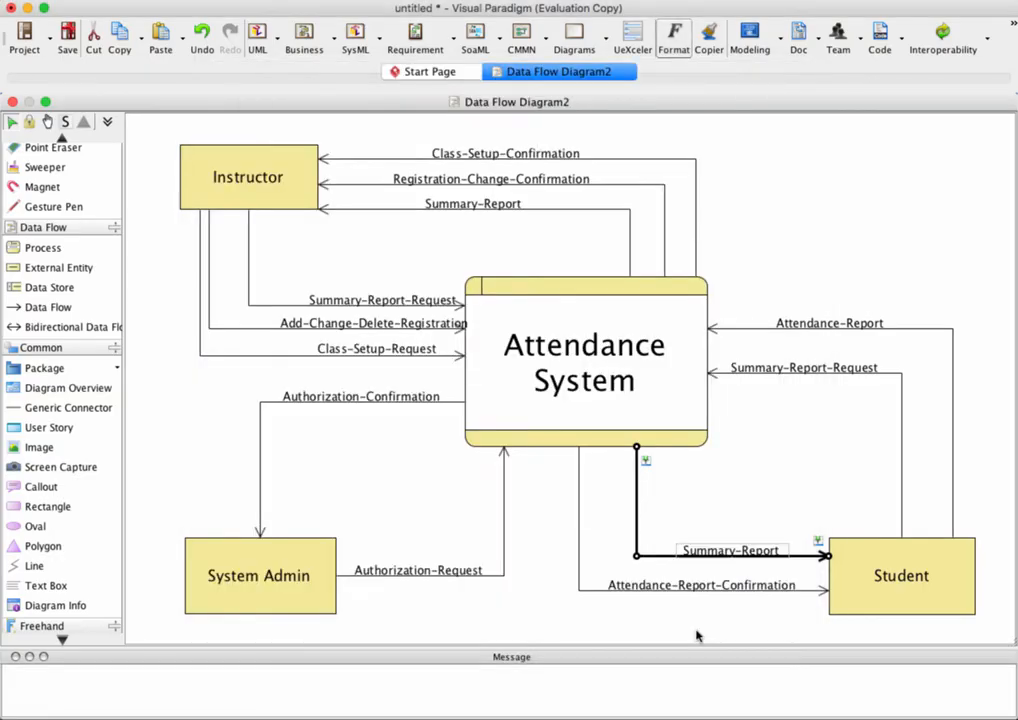
left_click(726, 503)
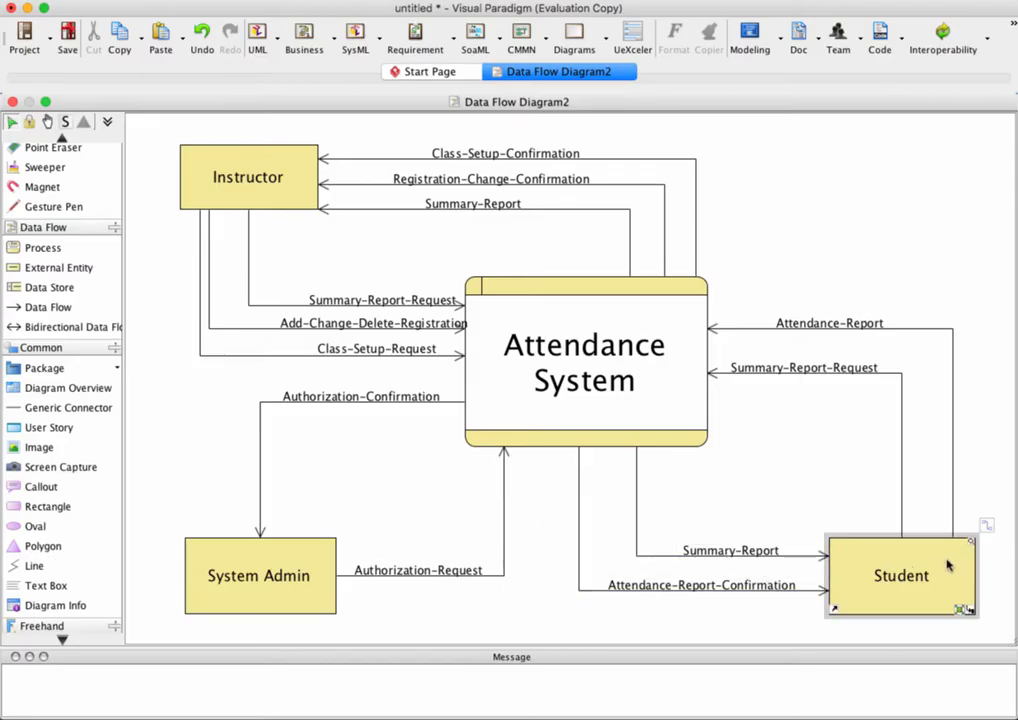
Step: Align System Admin's left edge with Instructor's and lower the Authorization-Request flow's horizontal segment level with Attendance-Report-Confirmation
left_click(298, 553)
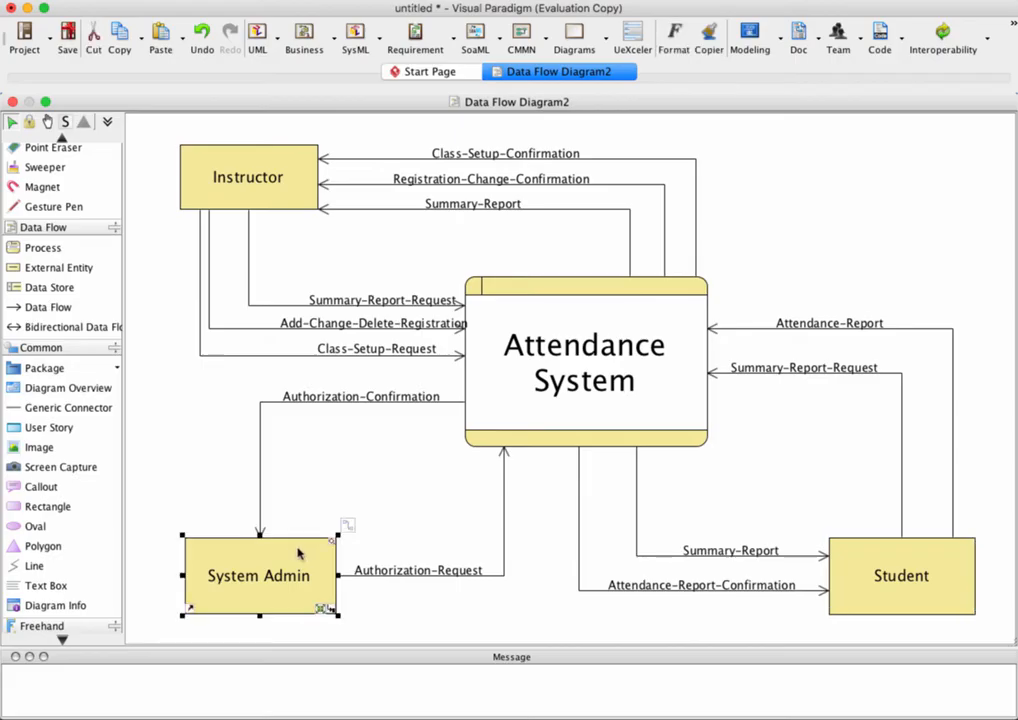
left_click_drag(298, 553, 294, 553)
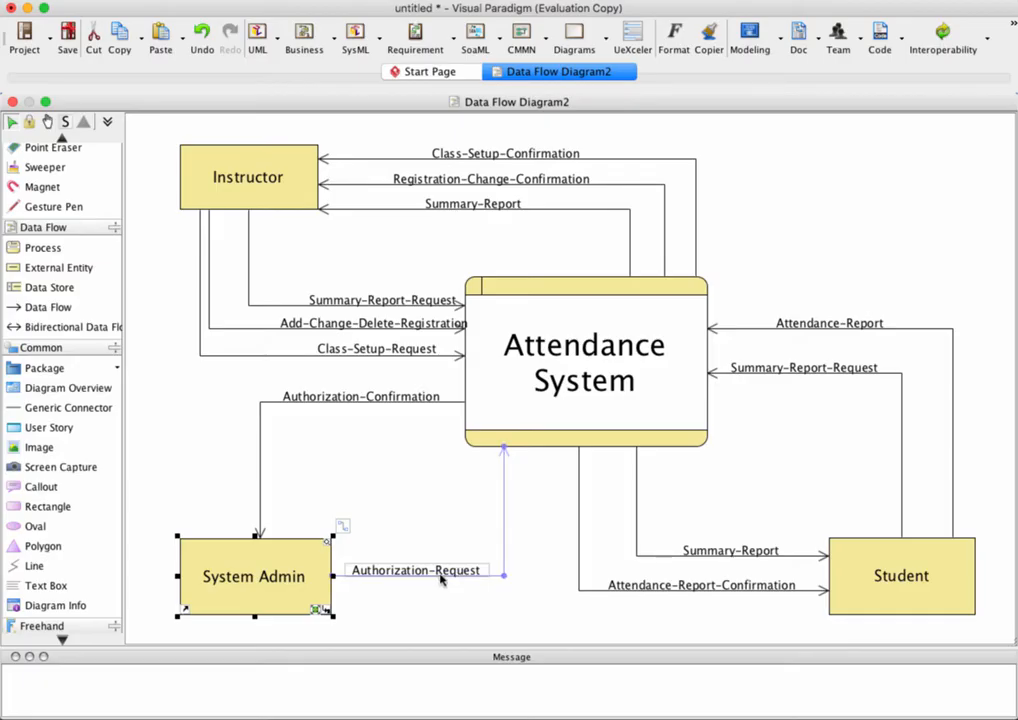
left_click(504, 578)
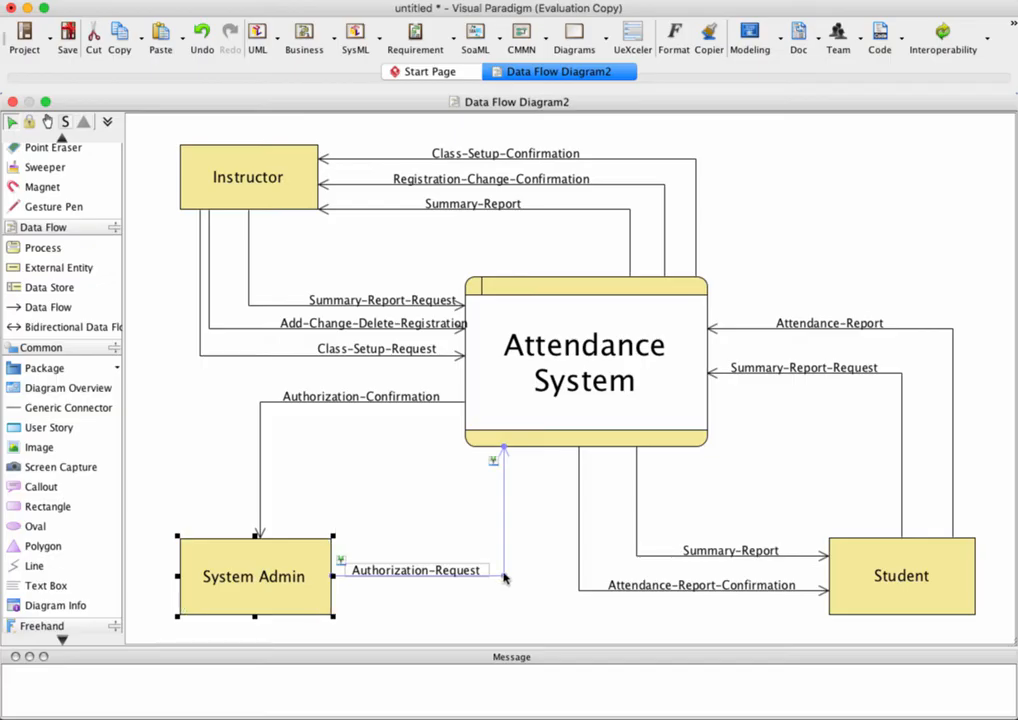
left_click_drag(504, 578, 507, 592)
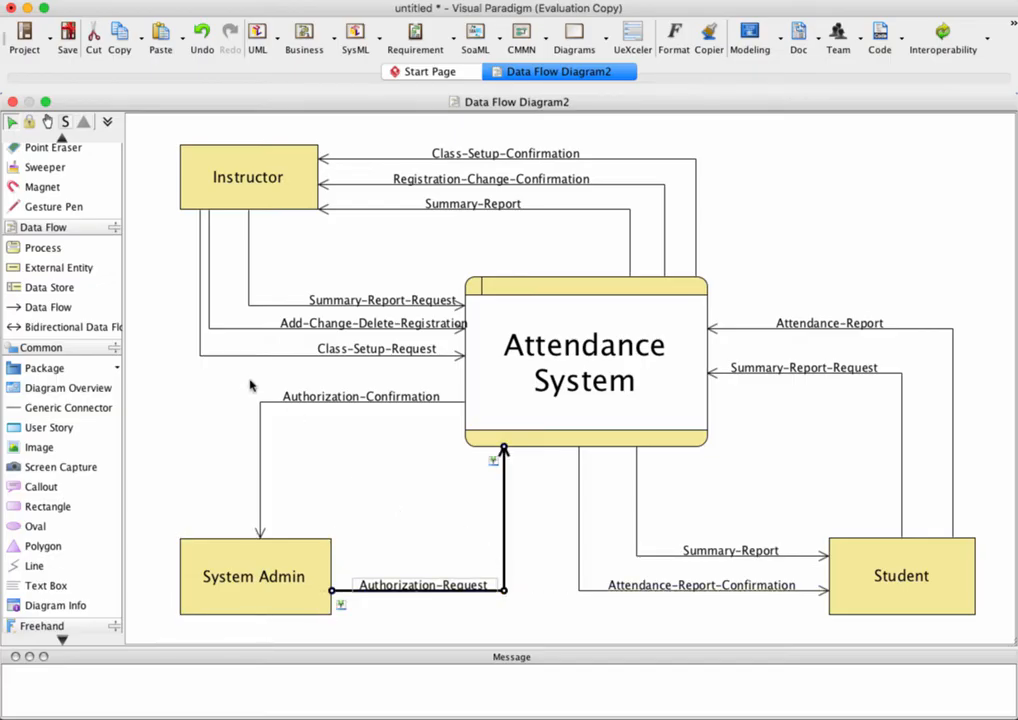
Step: Centre Add-Change-Delete-Registration's vertical segment between its neighbours and shift the vertical segments of Instructor's three incoming flows left, closer together above Attendance System
left_click(210, 329)
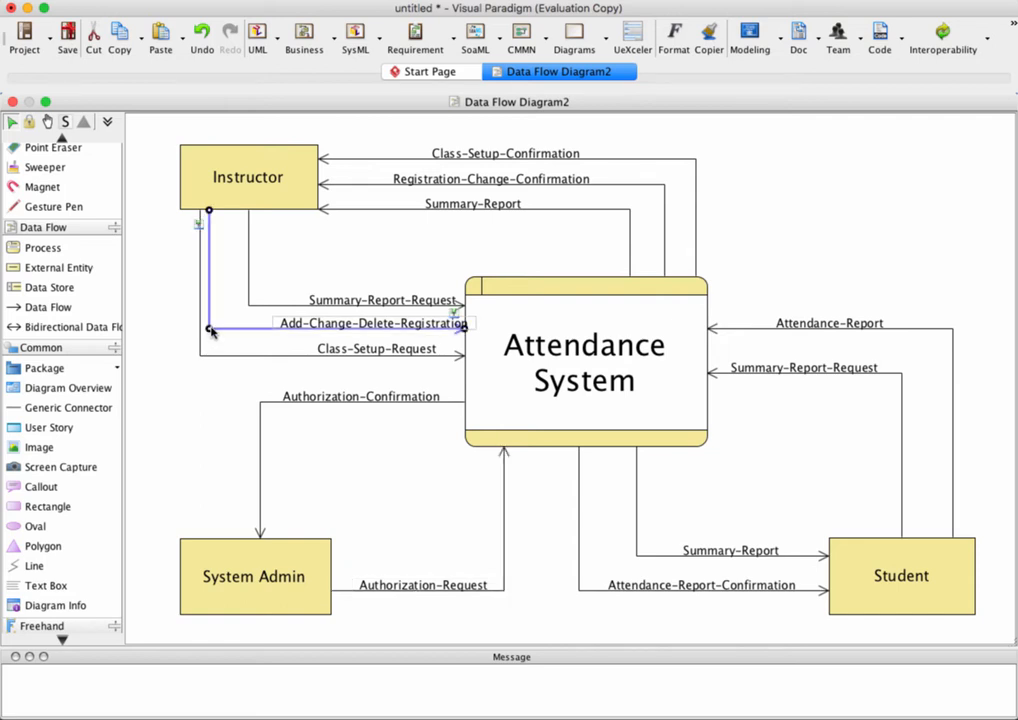
left_click_drag(210, 330, 222, 337)
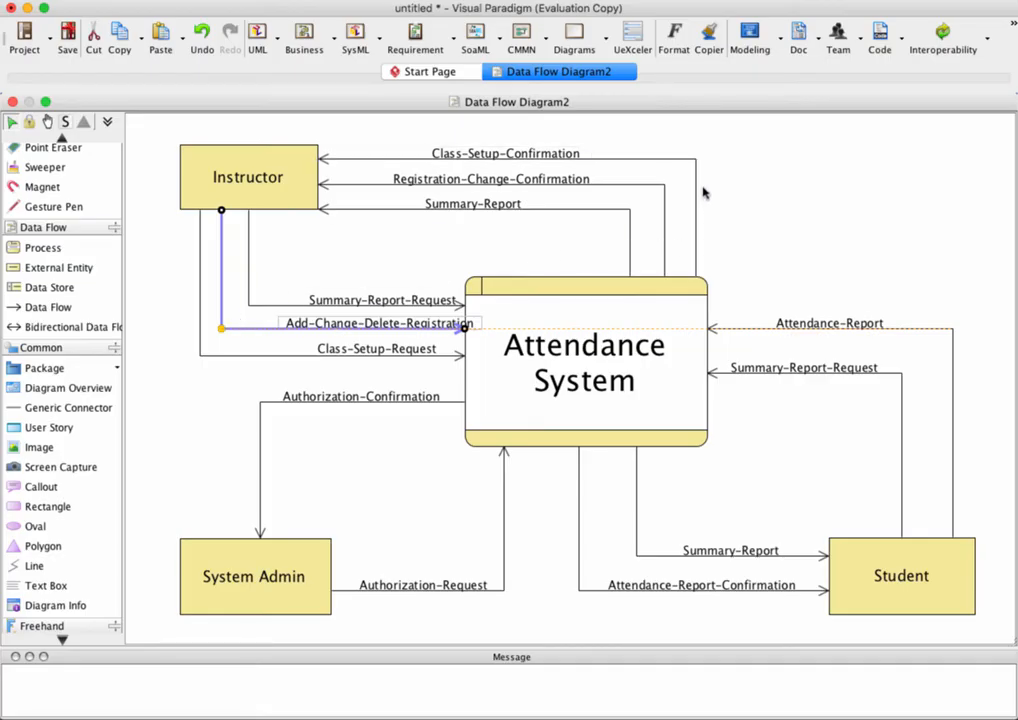
left_click(629, 212)
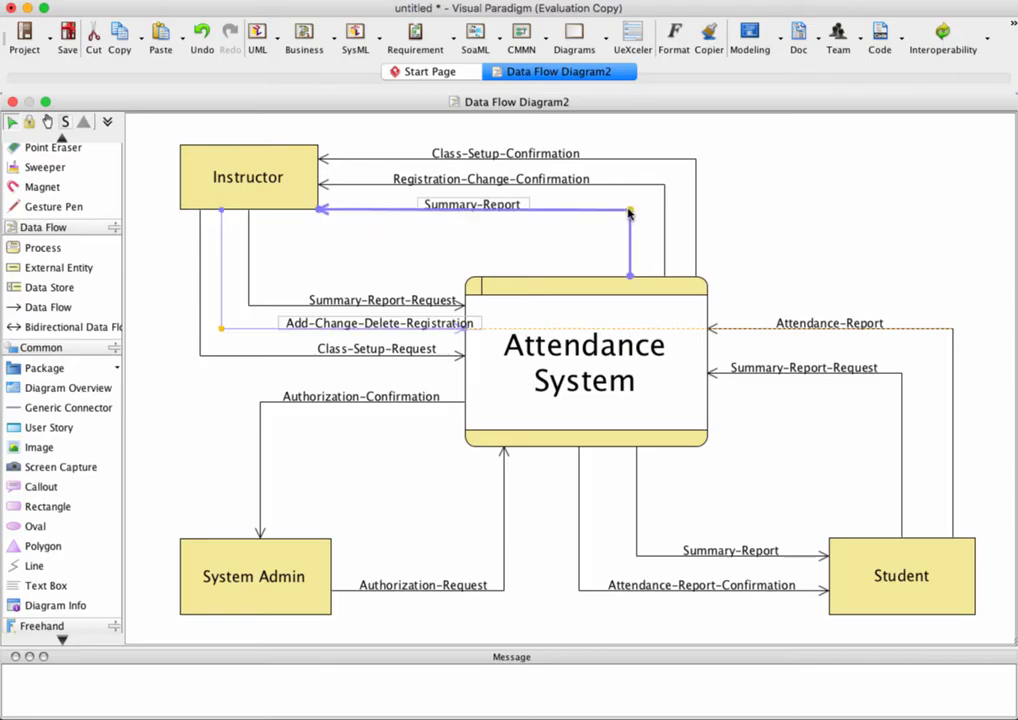
left_click_drag(629, 212, 594, 211)
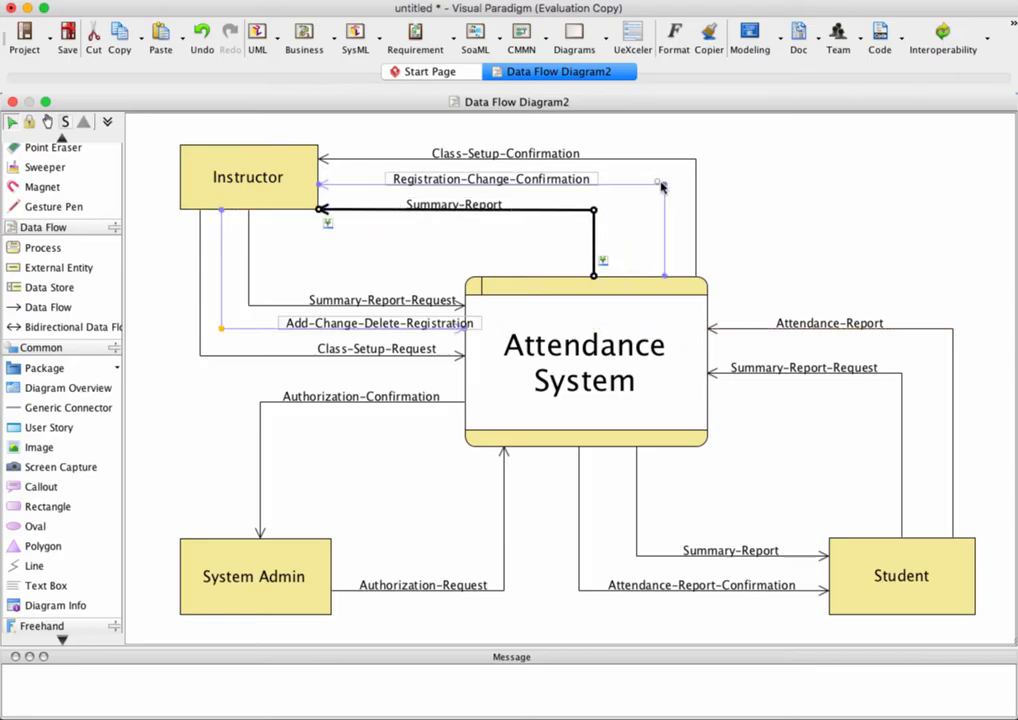
left_click_drag(661, 186, 616, 182)
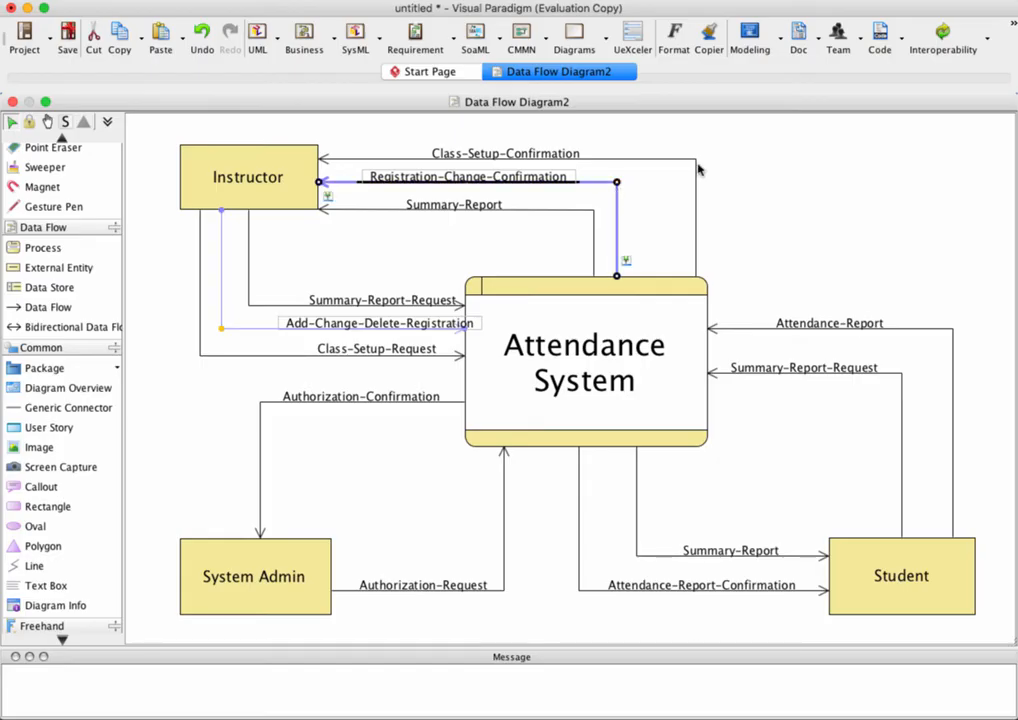
left_click_drag(698, 160, 644, 159)
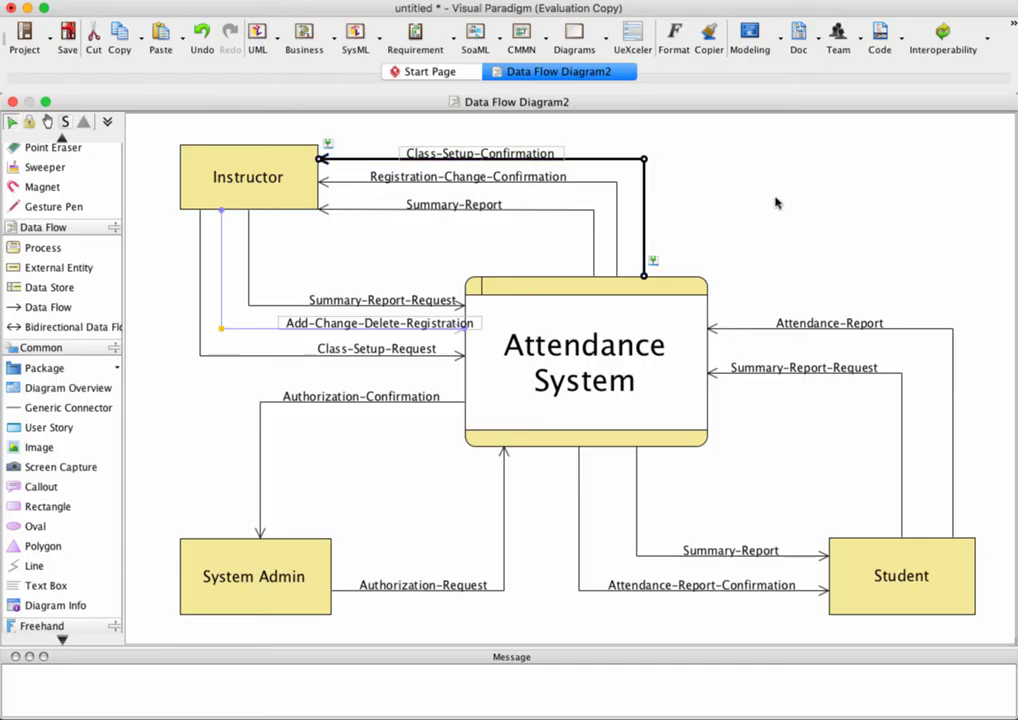
left_click(866, 238)
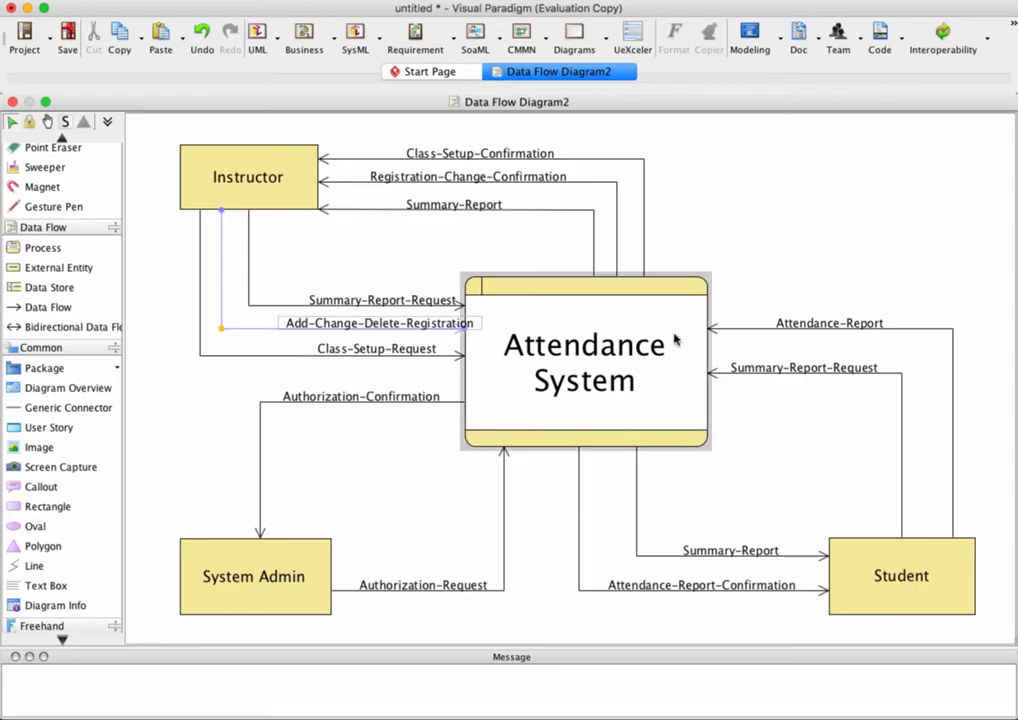
left_click(776, 322)
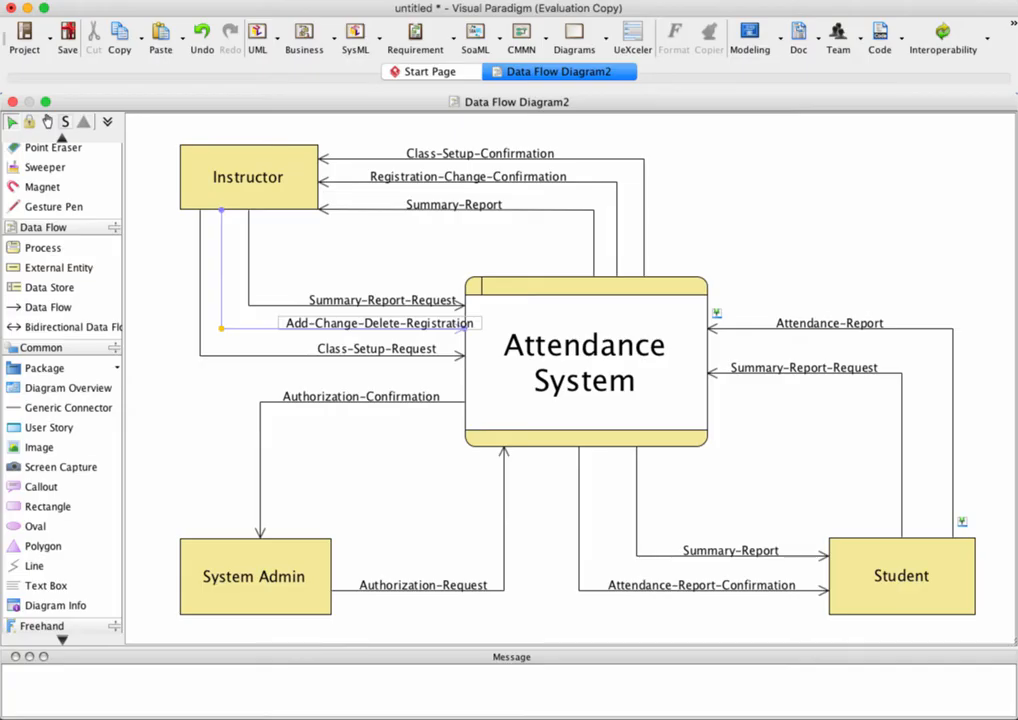
Step: Add a freehand text box in the empty area above Attendance-Report and enter the title "Context Diagram"
scroll(60, 380, "up", 1)
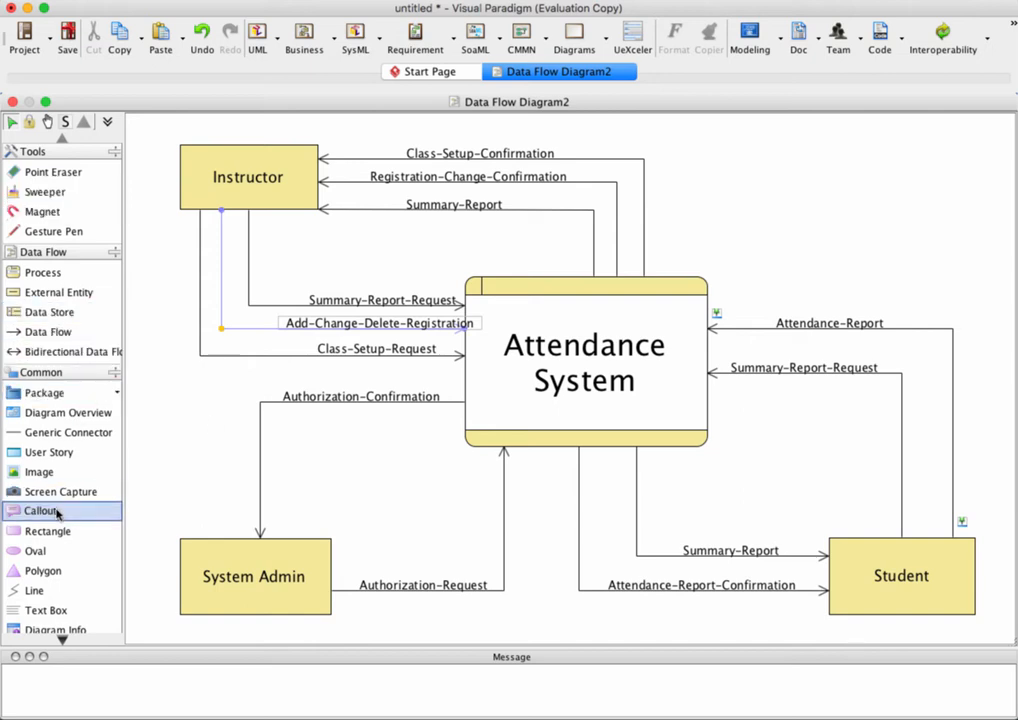
scroll(60, 510, "down", 5)
scroll(60, 505, "down", 6)
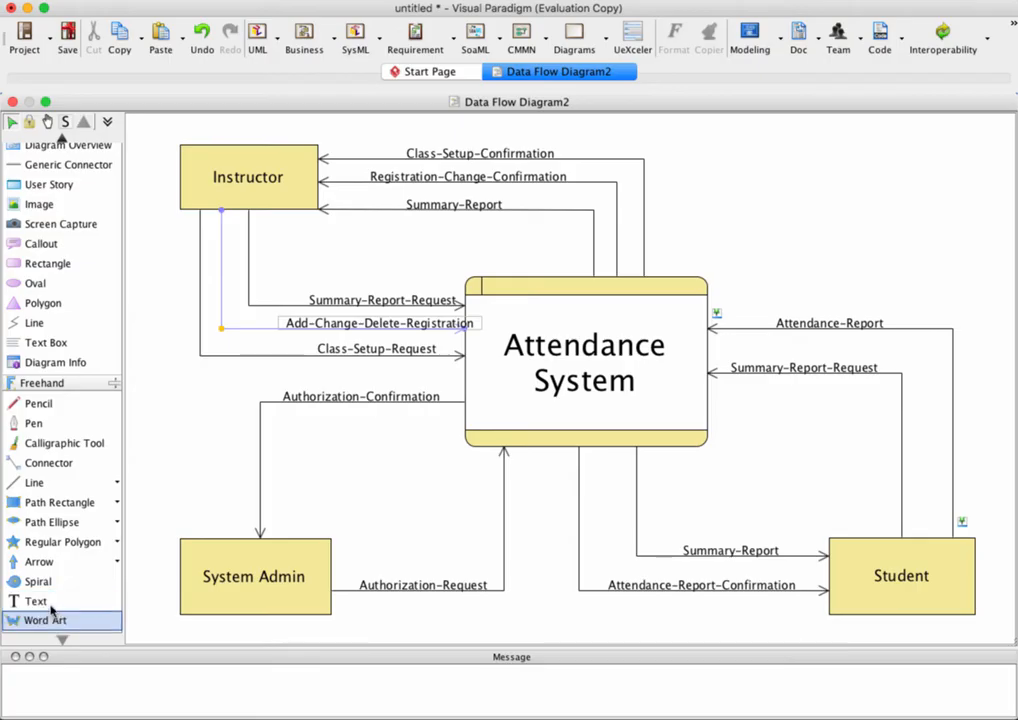
left_click(37, 602)
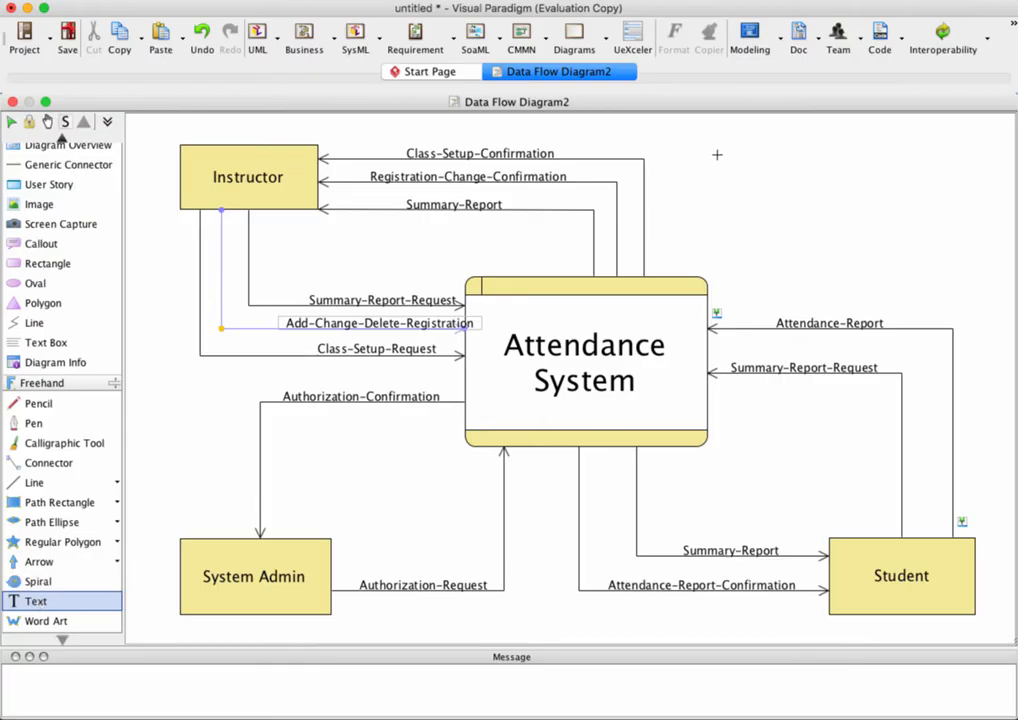
left_click_drag(718, 155, 893, 228)
left_click_drag(956, 250, 961, 254)
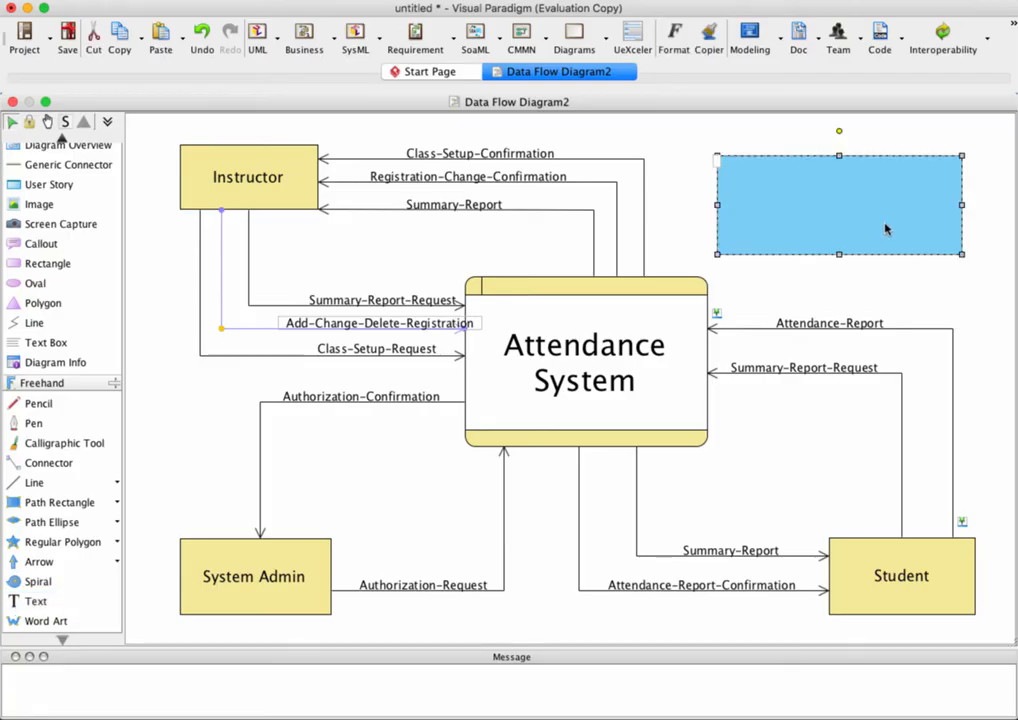
double_click(835, 215)
type("C")
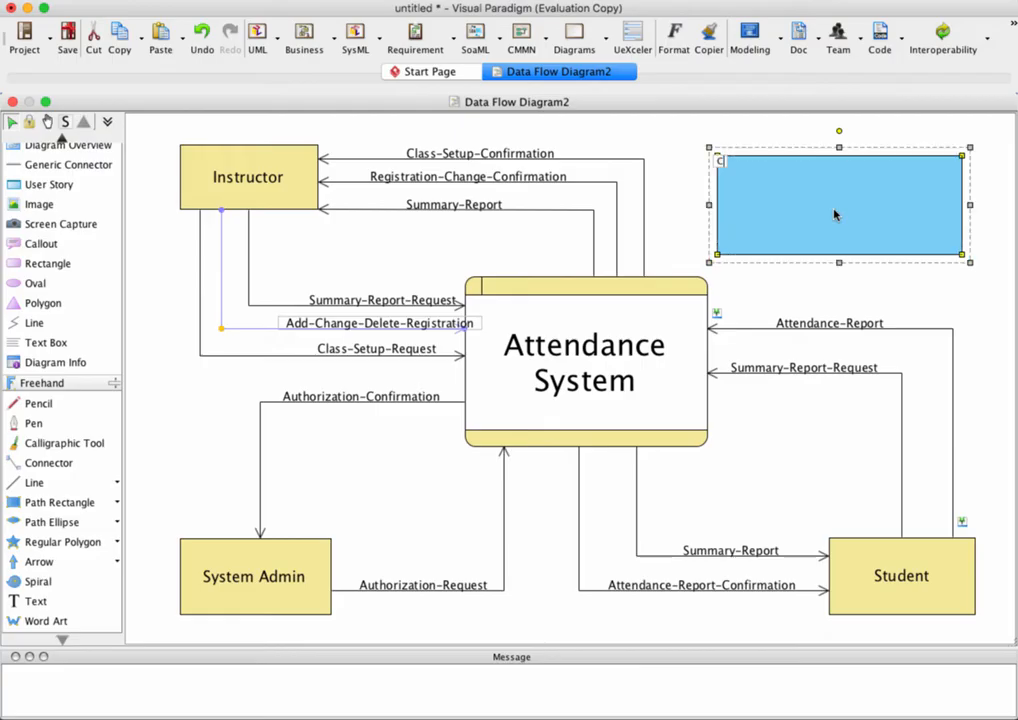
type("ontext Diagram")
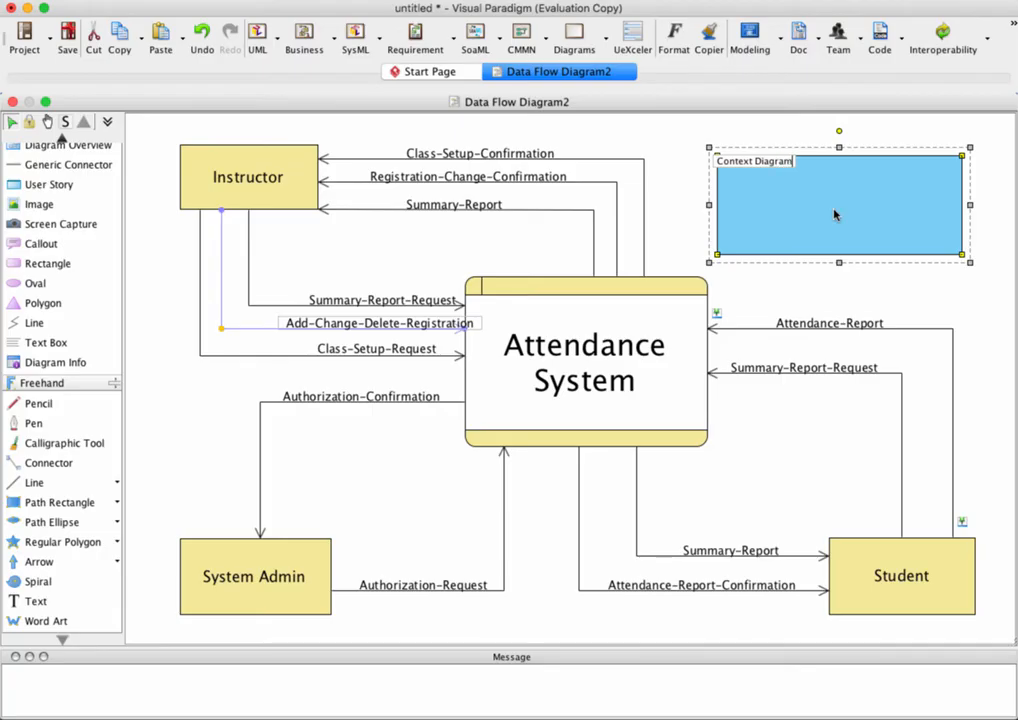
left_click(830, 211)
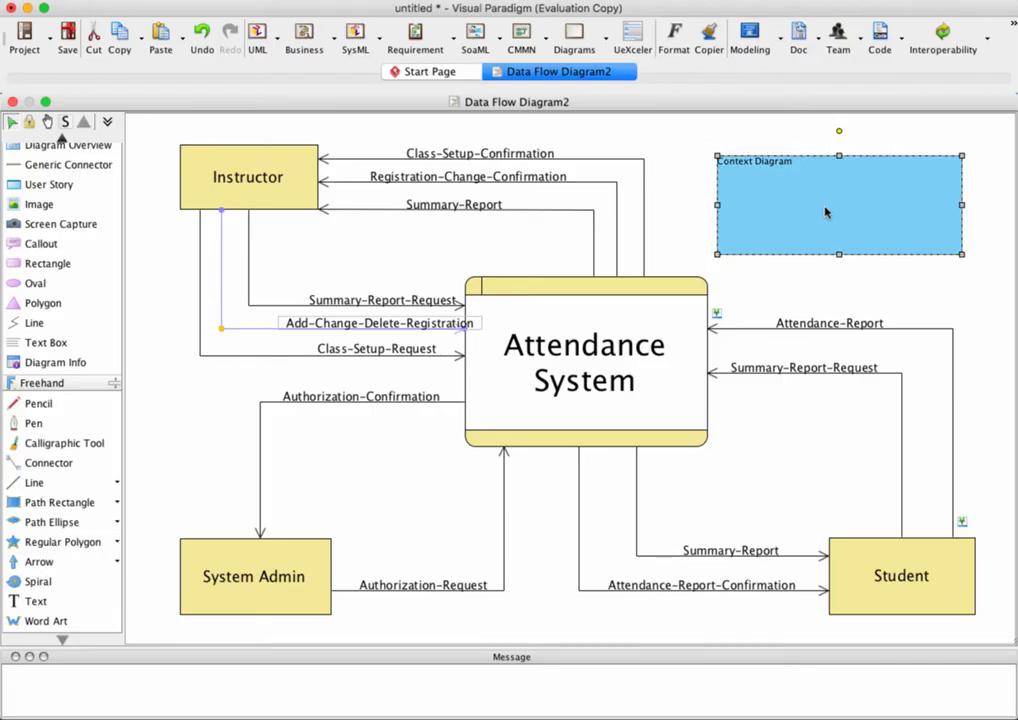
Step: Format the "Context Diagram" title text as Bold with font size 36
double_click(778, 161)
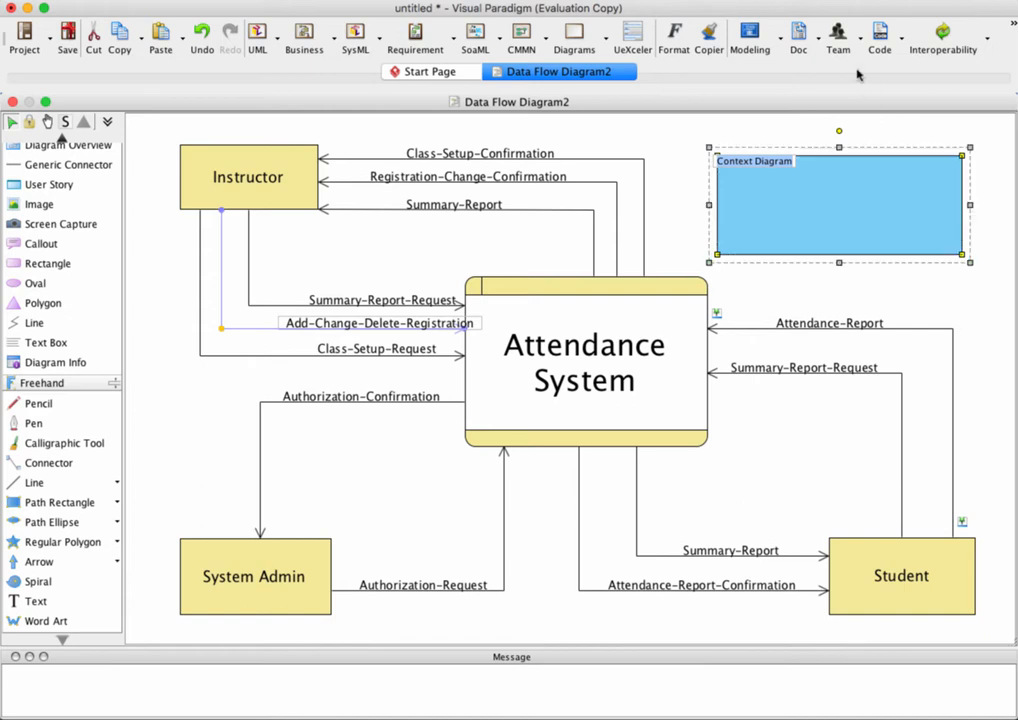
left_click(674, 42)
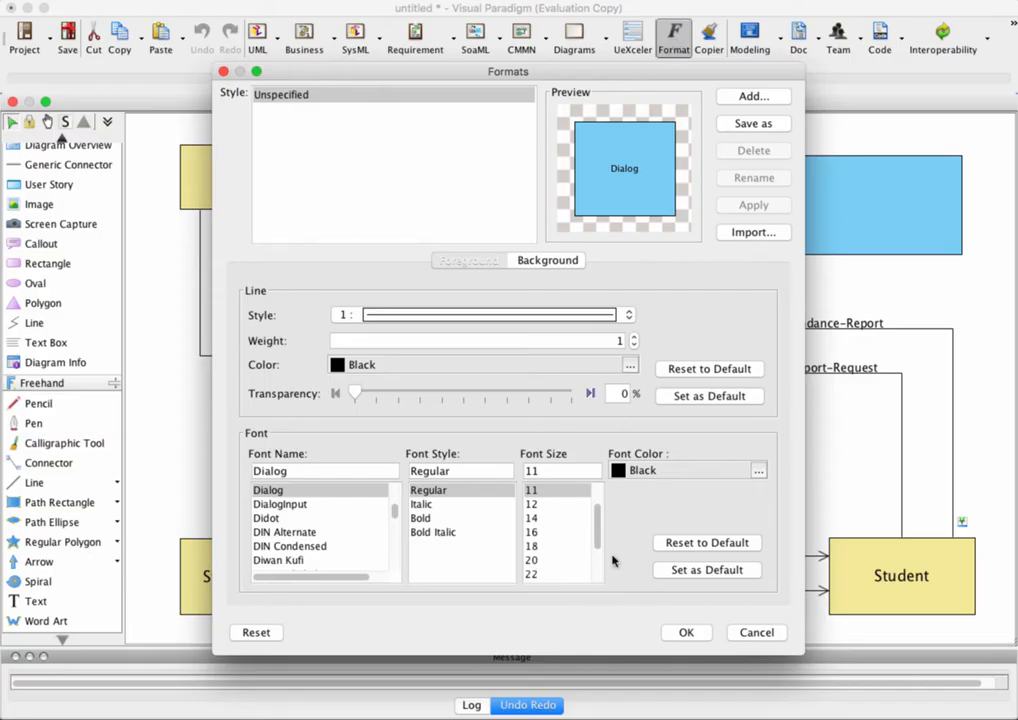
scroll(597, 545, "down", 4)
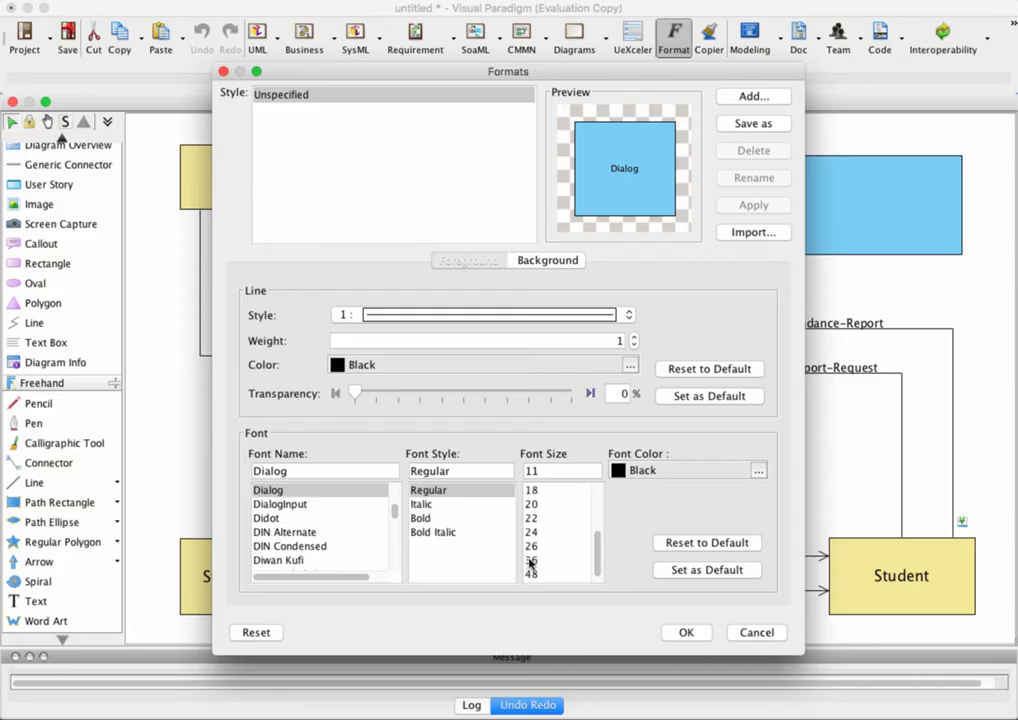
left_click(530, 561)
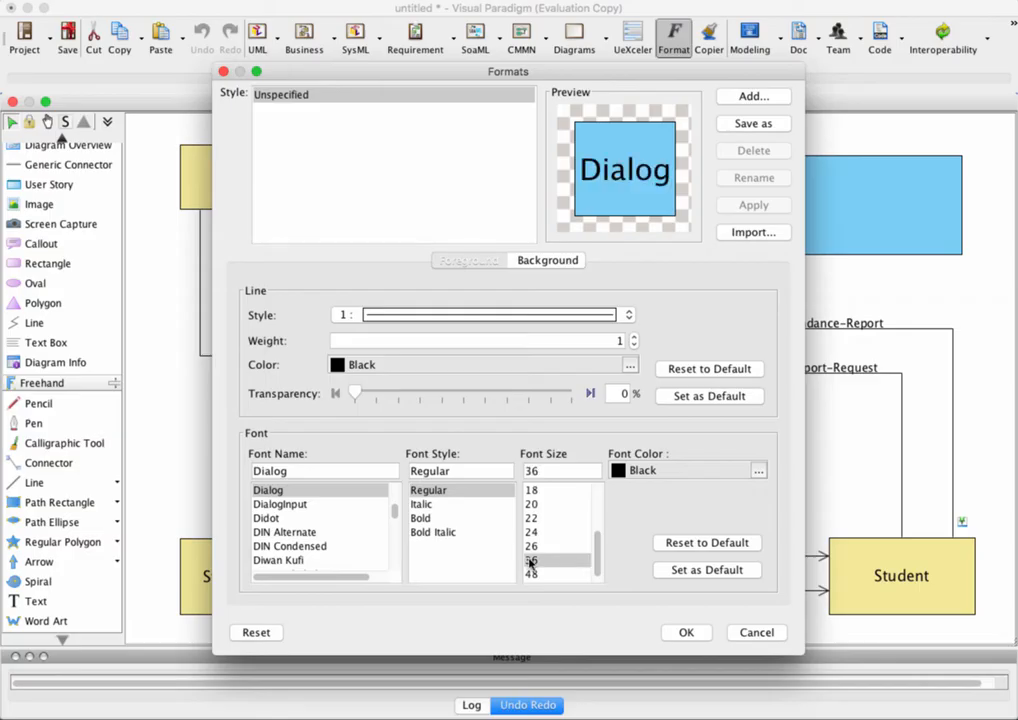
left_click(423, 519)
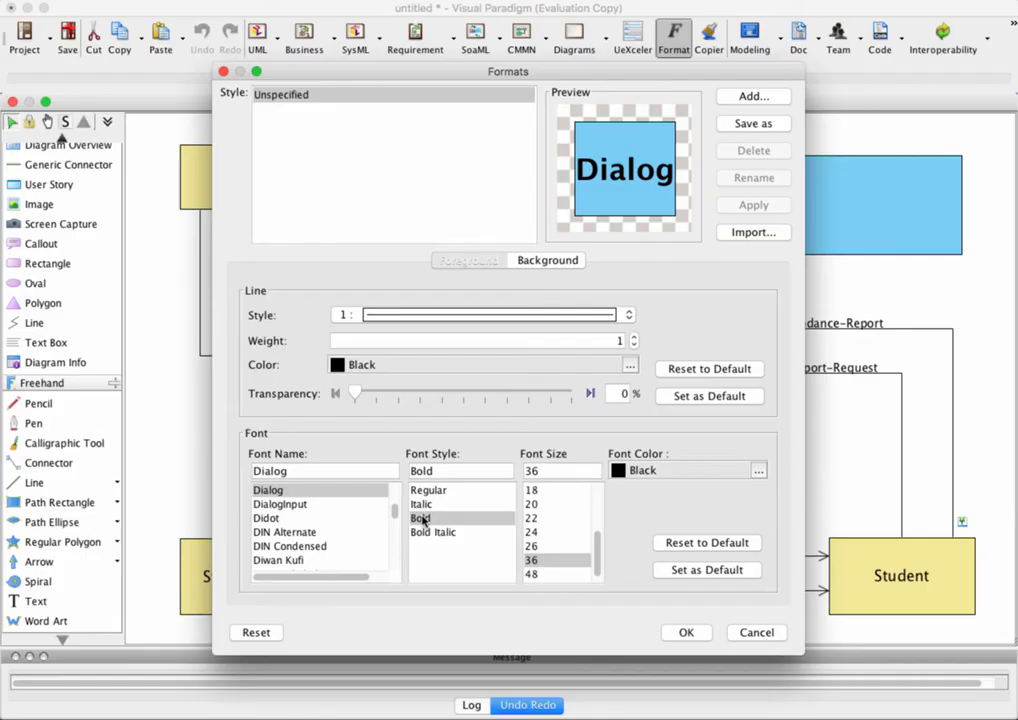
left_click(687, 634)
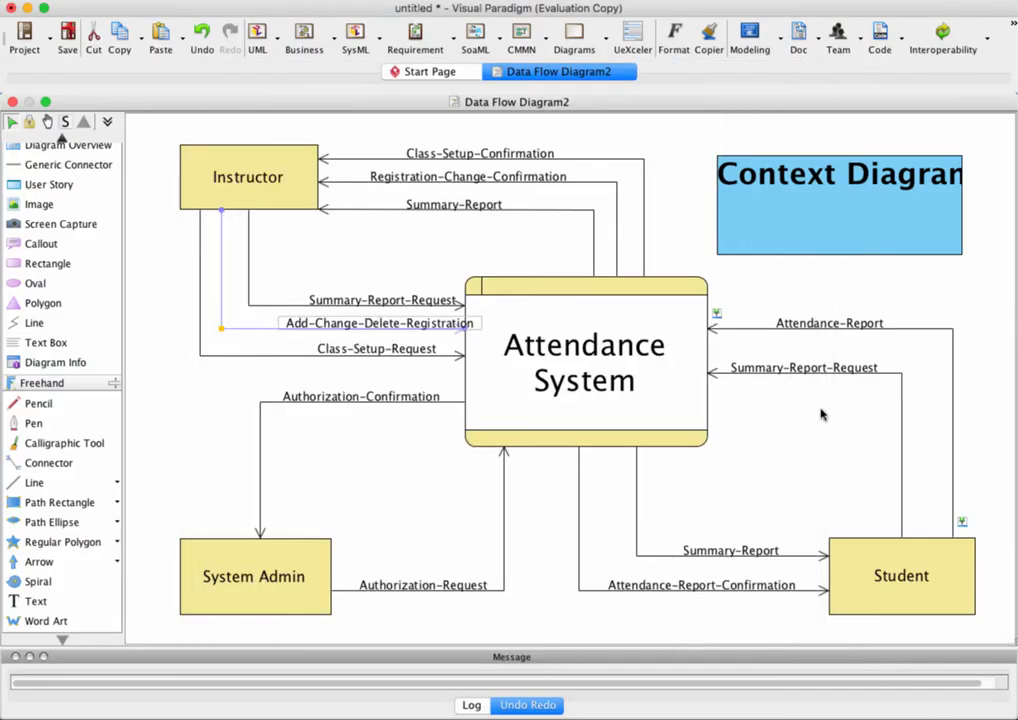
Step: Widen the title's text box to show all of "Context Diagram" and reduce its height to fit the single line
left_click(719, 255)
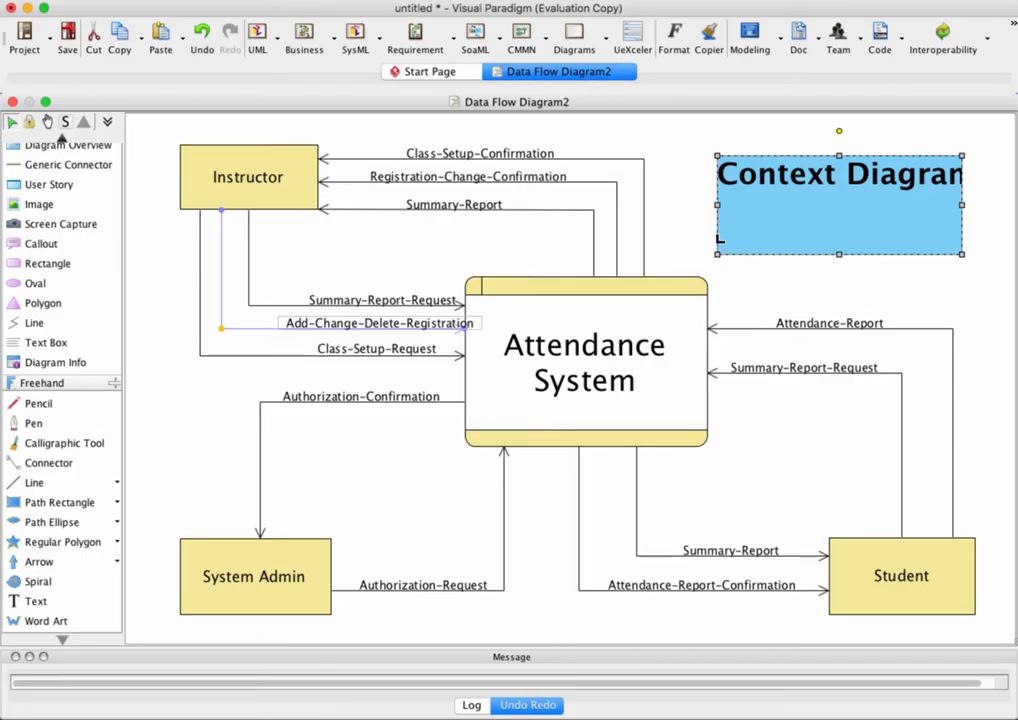
mouse_move(717, 205)
left_mouse_down()
mouse_move(677, 205)
mouse_move(702, 204)
left_mouse_up()
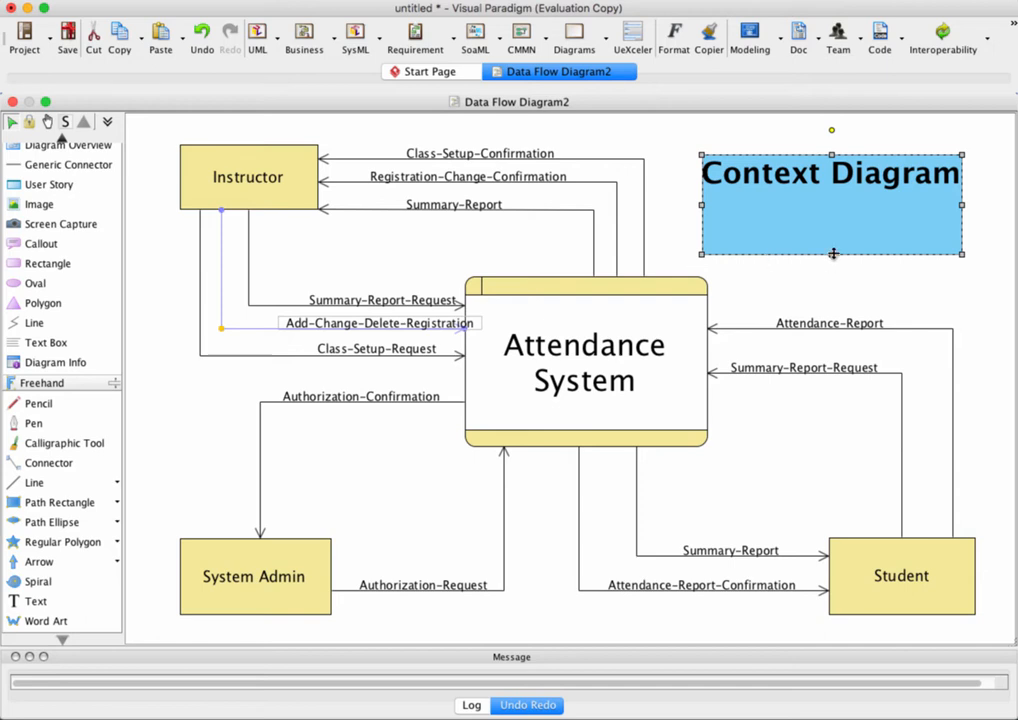
left_click_drag(833, 253, 834, 194)
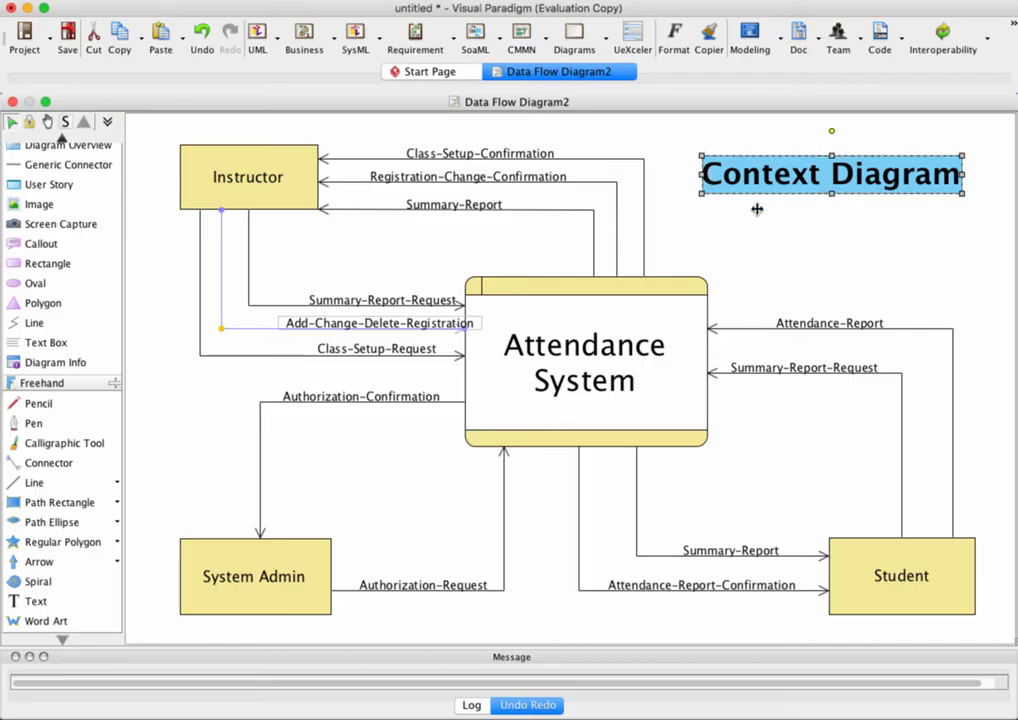
left_click(762, 240)
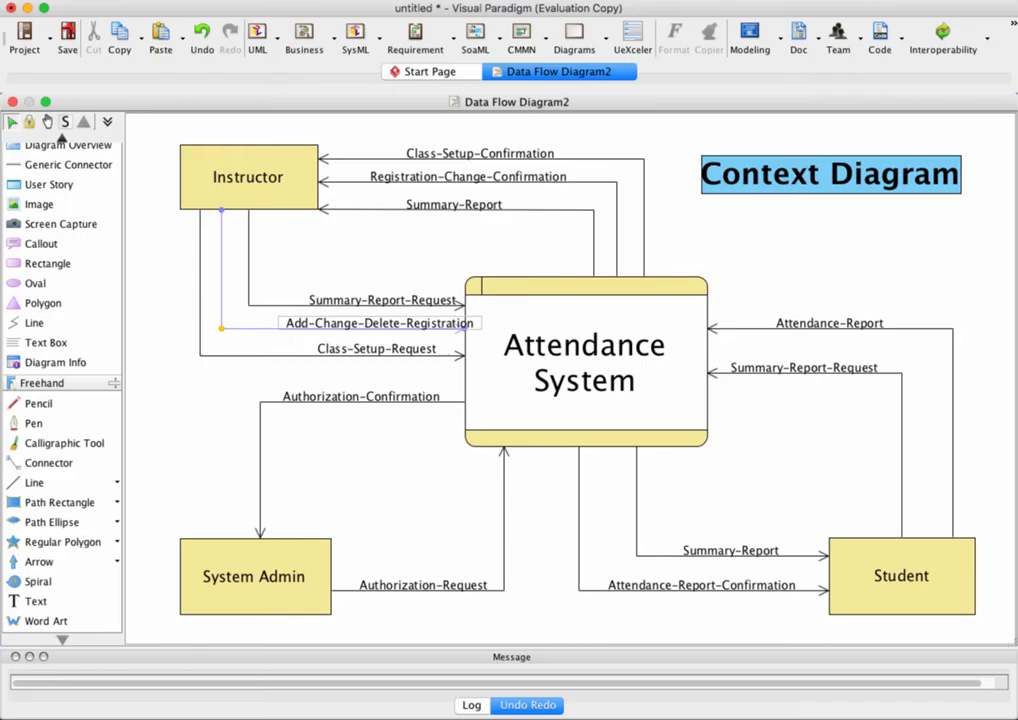
Step: Start saving the project as a new file in the 01_context diagram folder under Documents, __courseware development, _INFOST 340, examples
left_click(57, 0)
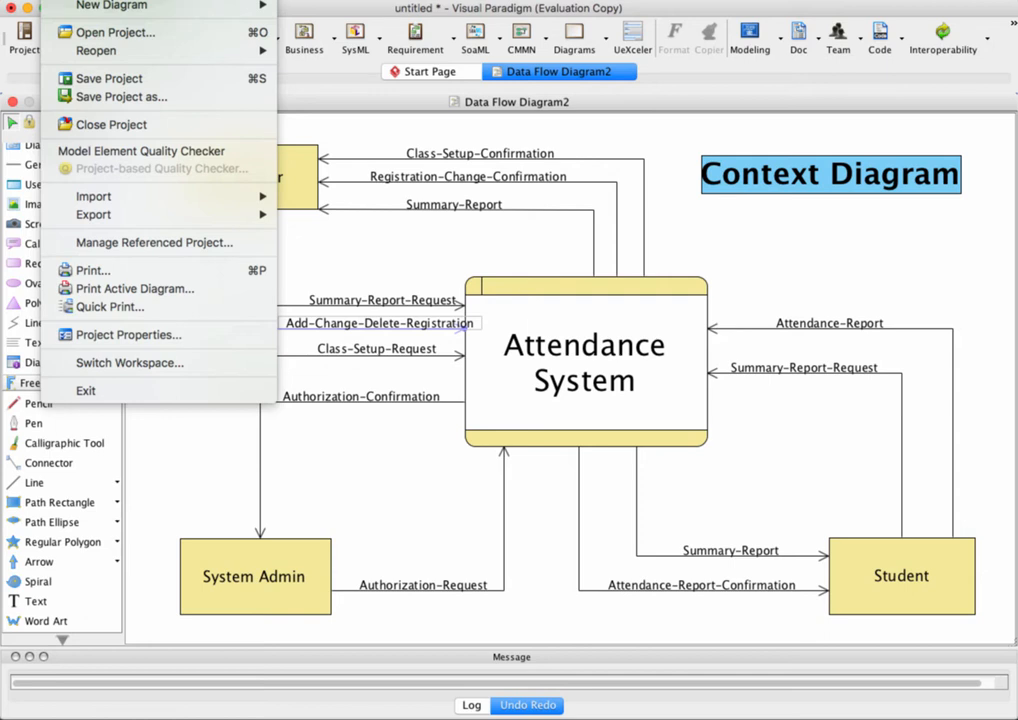
left_click(92, 97)
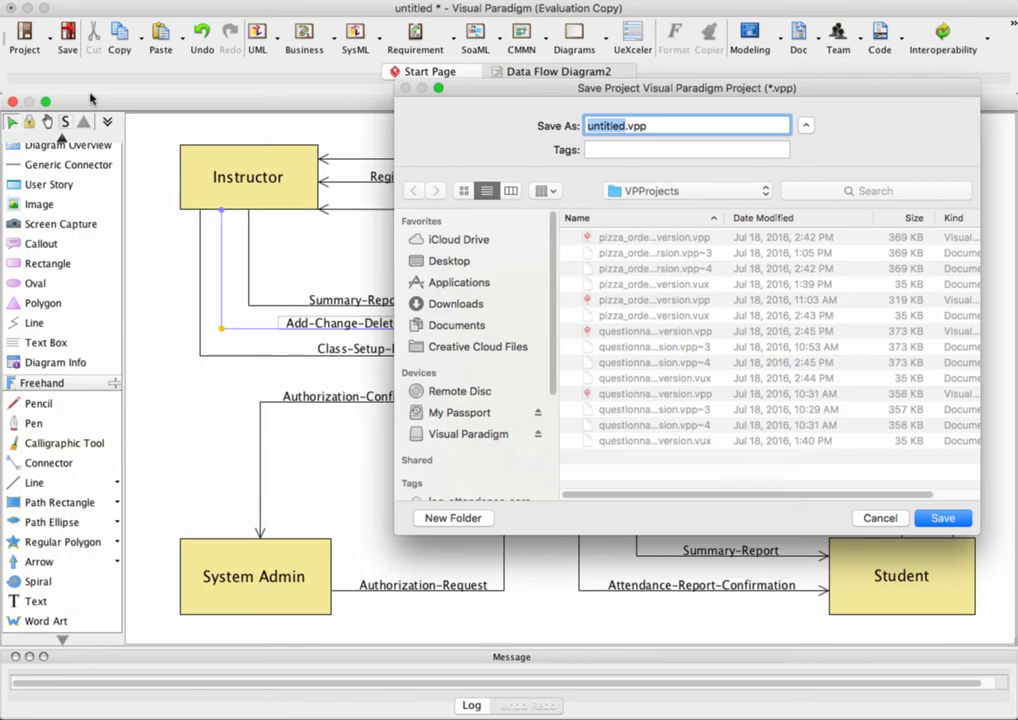
left_click(446, 325)
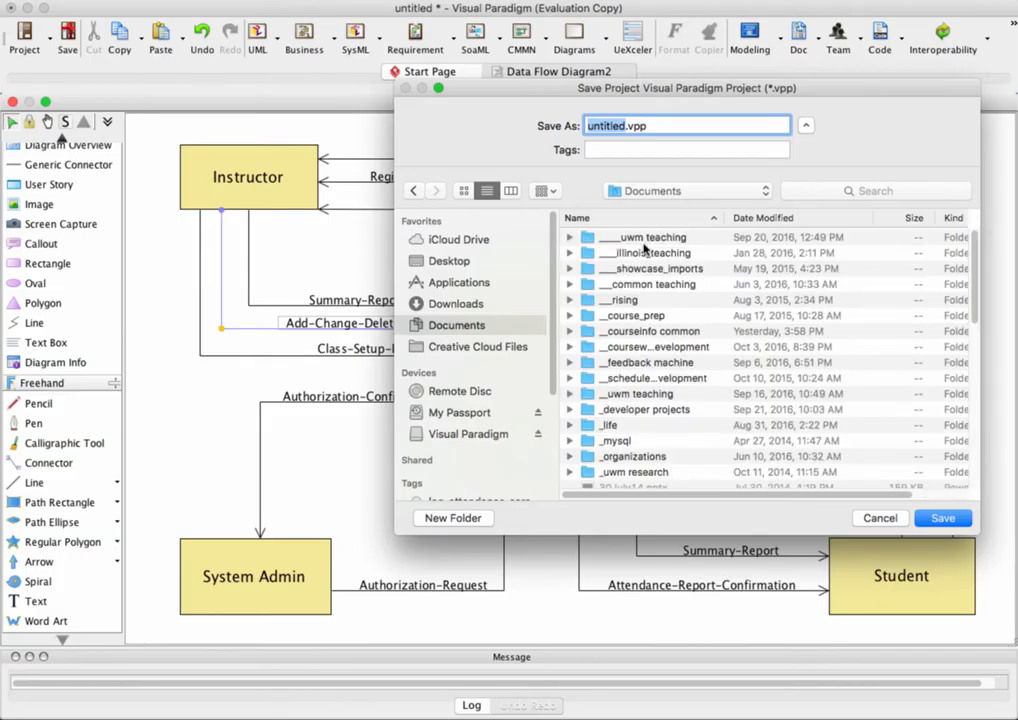
double_click(651, 349)
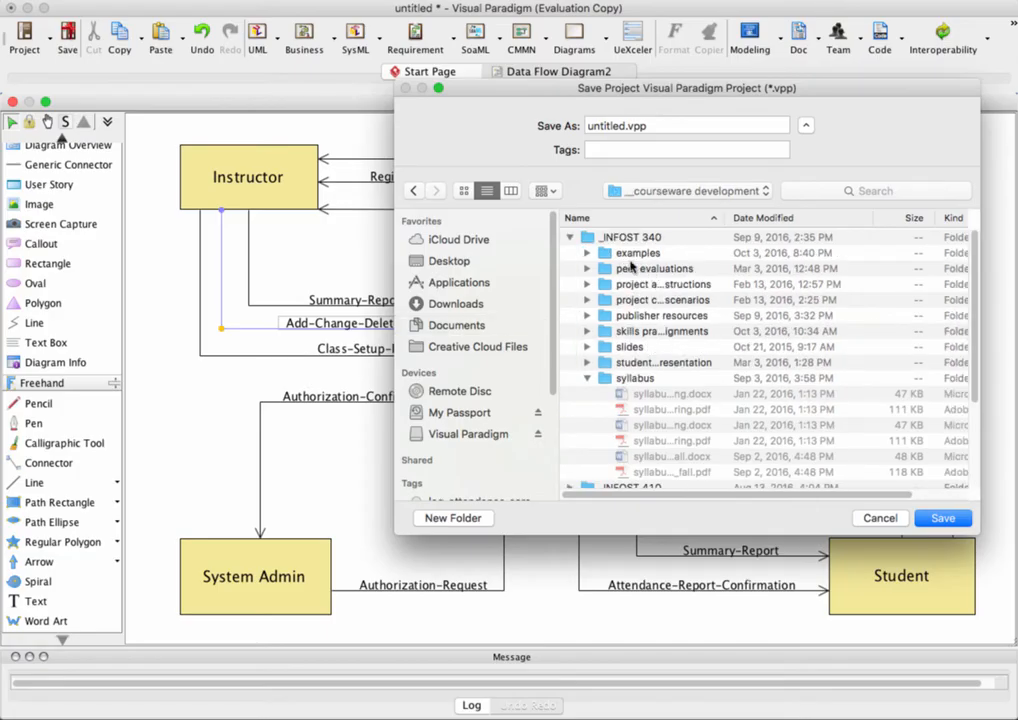
double_click(605, 254)
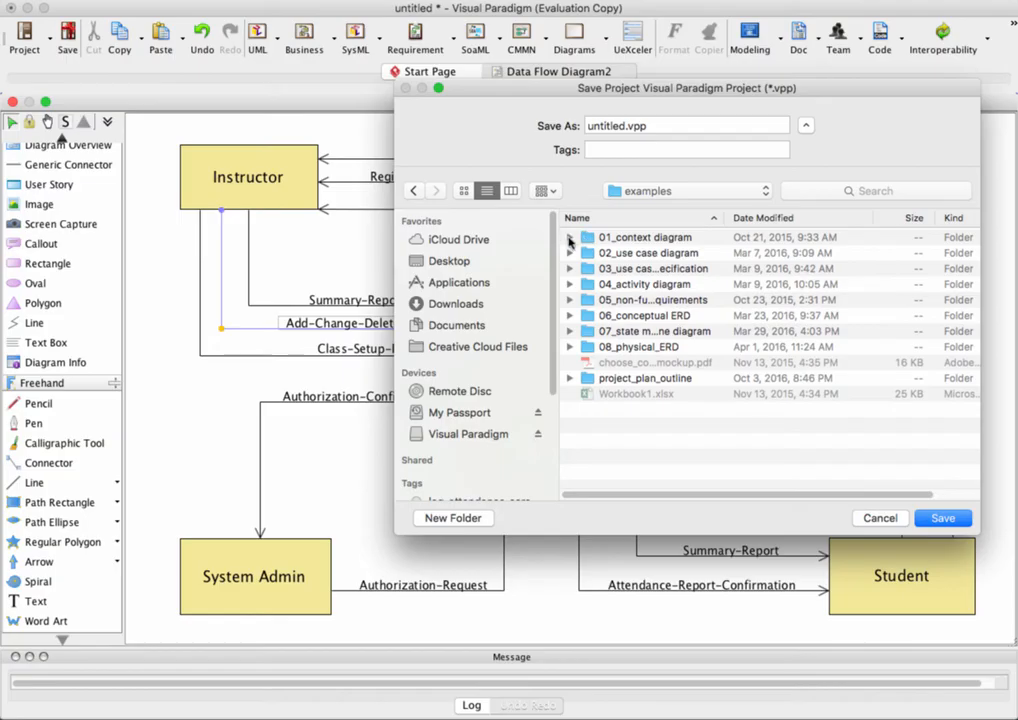
double_click(590, 238)
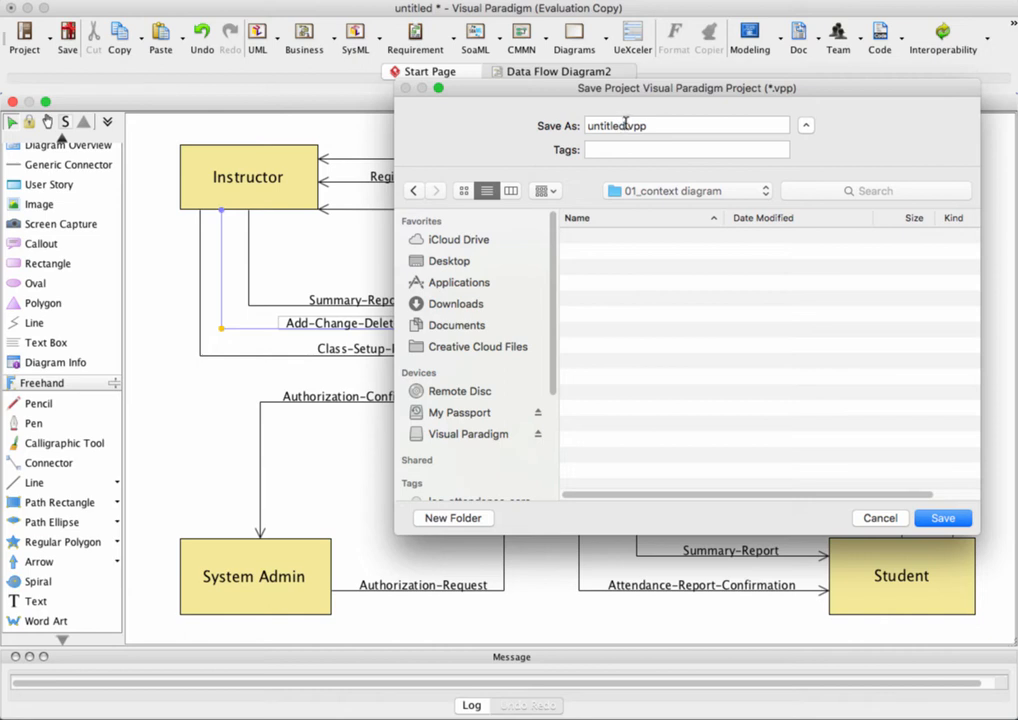
Step: Name the project file attendance_system_visual_paradigm_context_diagram, keeping the .vpp extension, and save it
left_click_drag(616, 125, 568, 127)
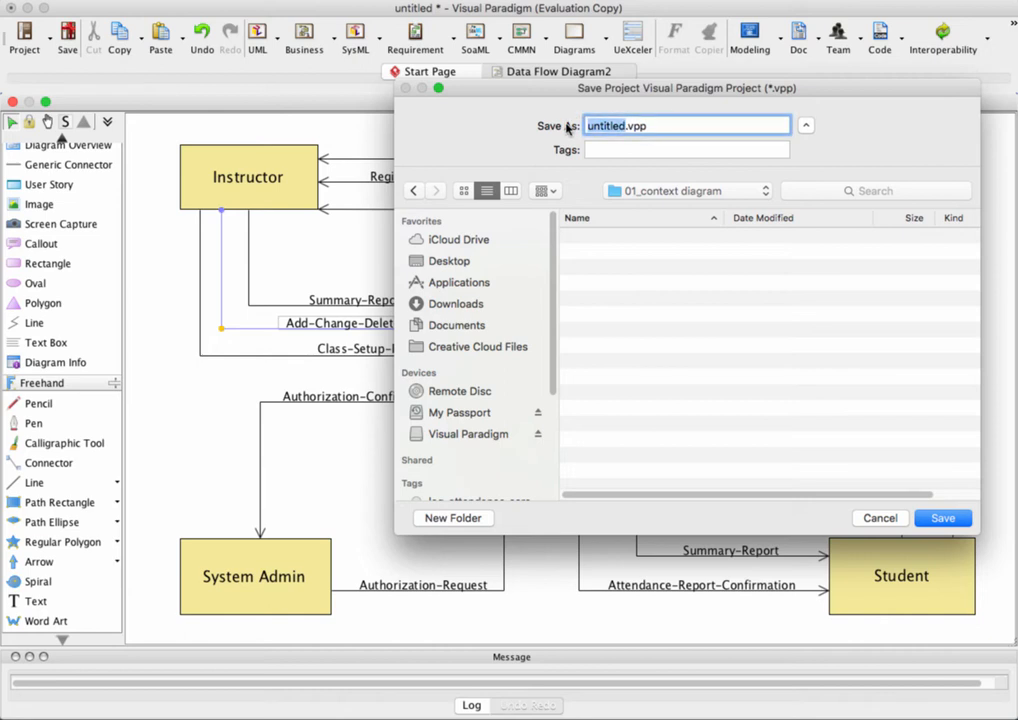
type("attendanc")
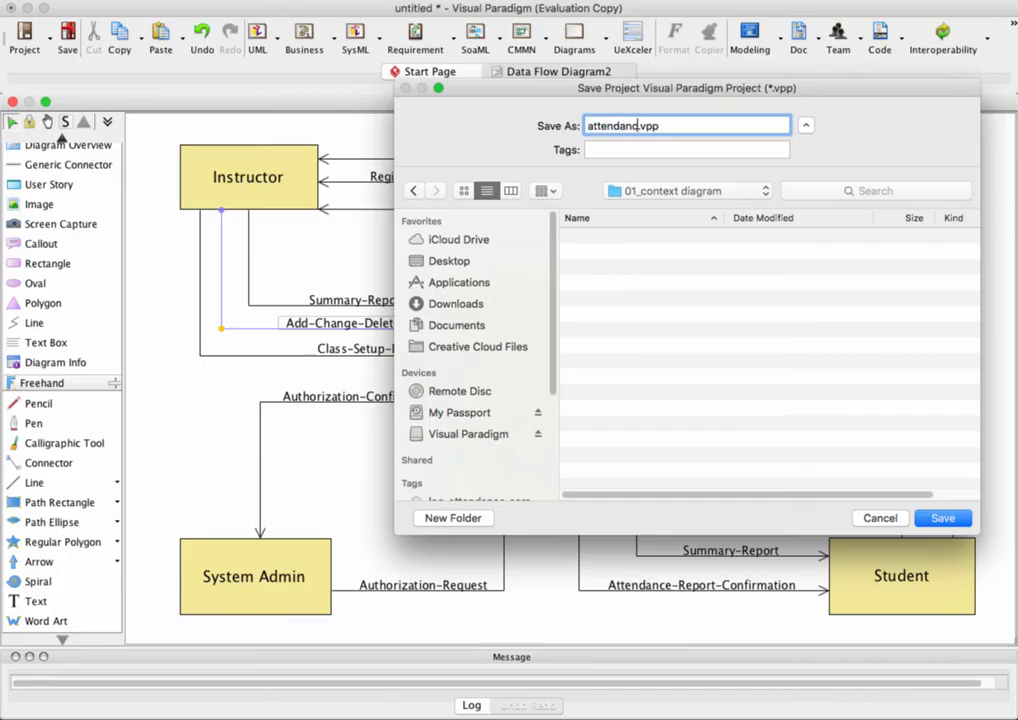
type("e_system_visua")
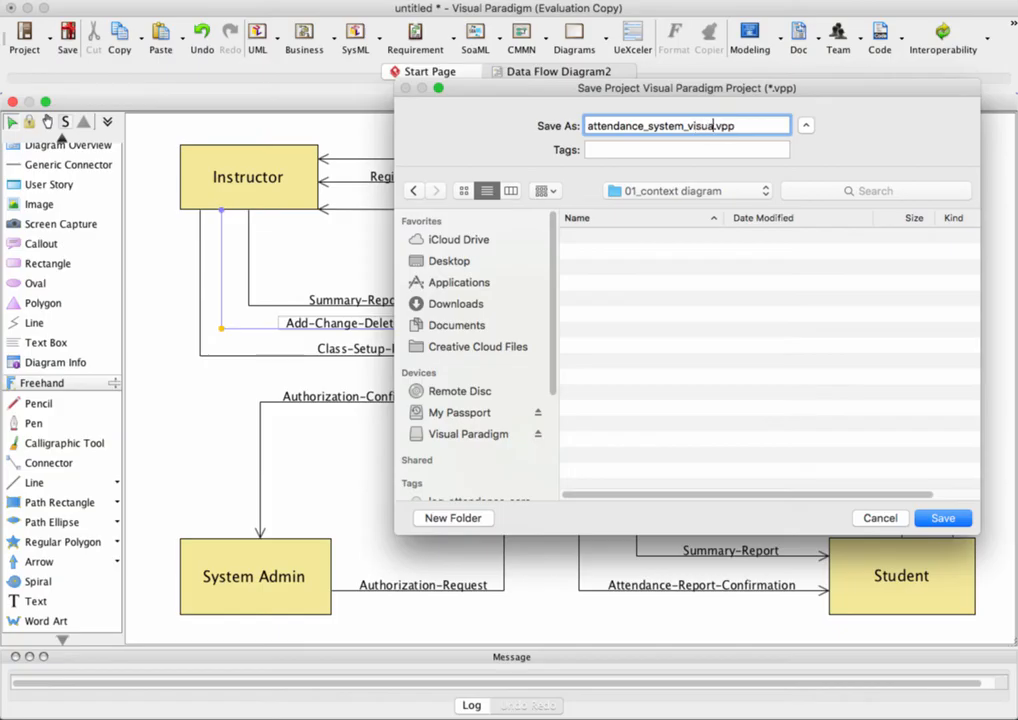
type("l_para")
type("digm")
type("_context")
type("_diag")
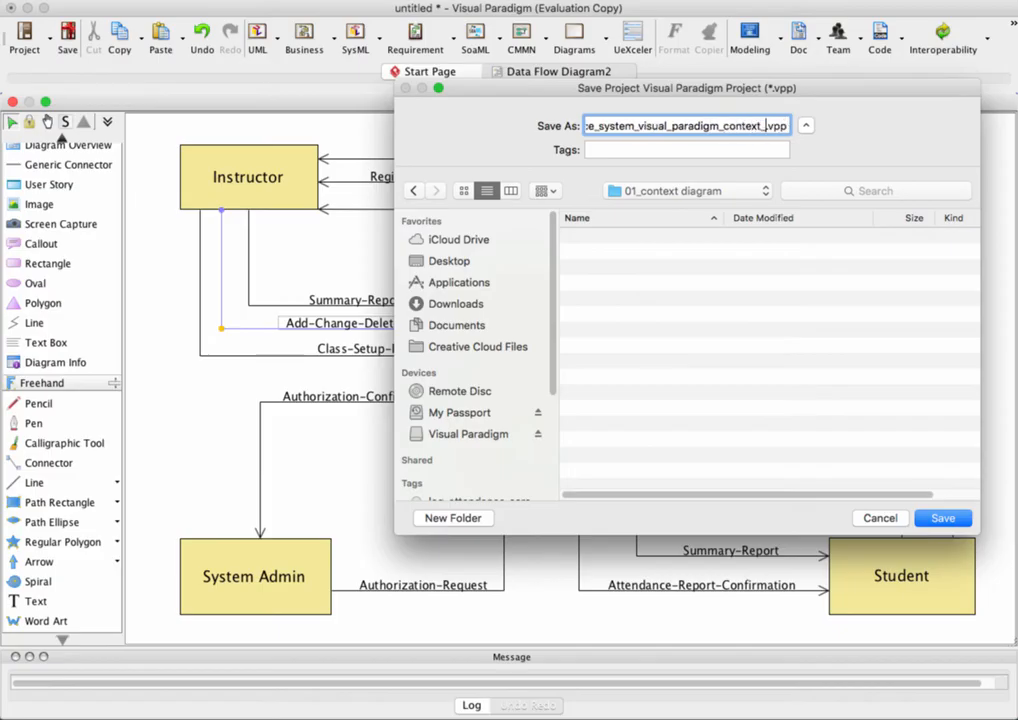
type("ram")
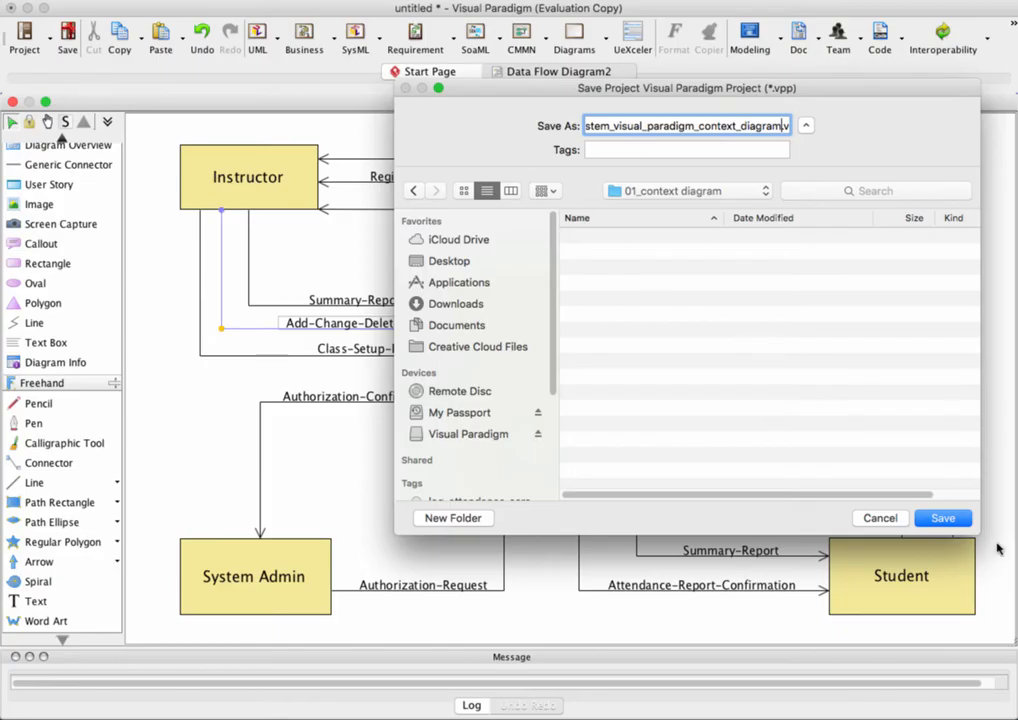
left_click(943, 518)
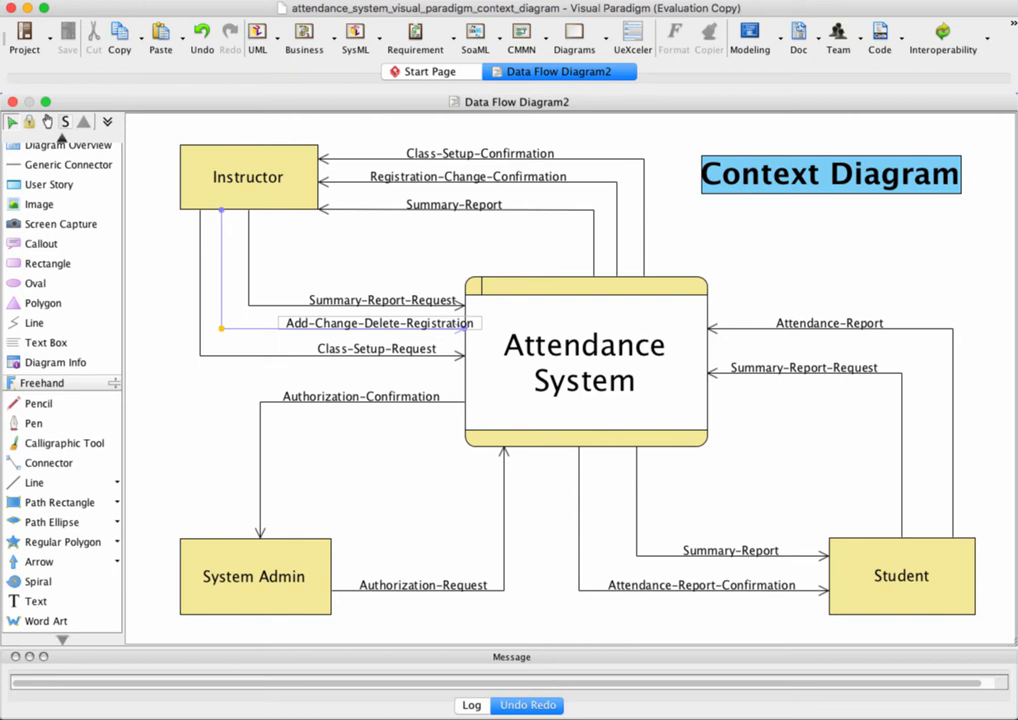
Step: Start exporting the active diagram as an image, choosing the 01_context diagram folder under Documents, __courseware development, _INFOST 340, examples
left_click(64, 0)
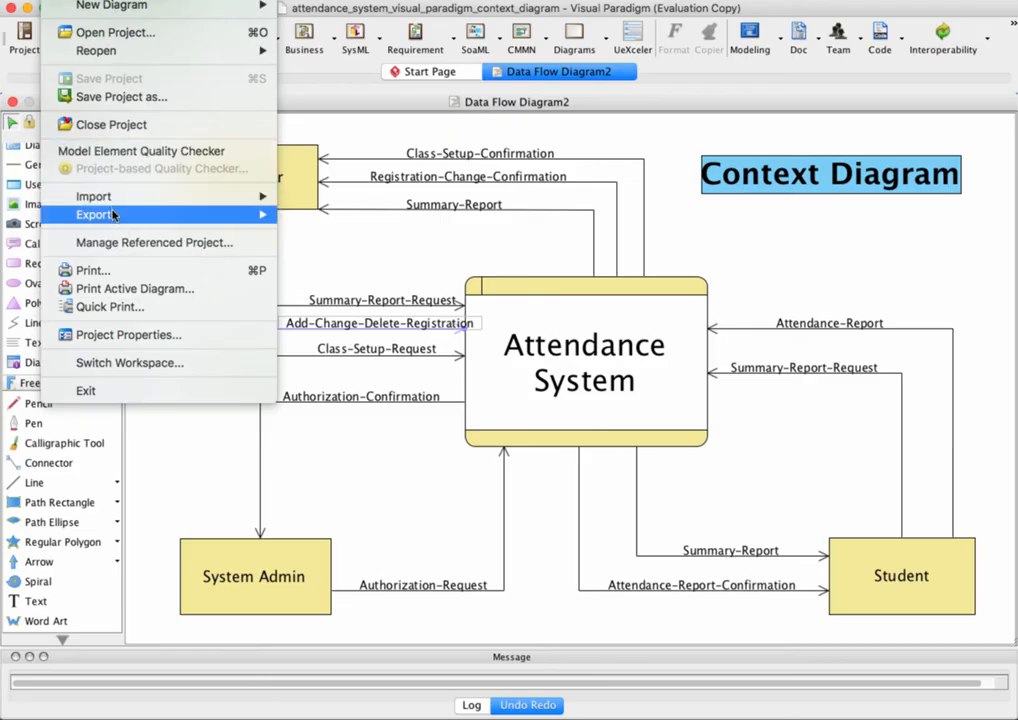
mouse_move(114, 215)
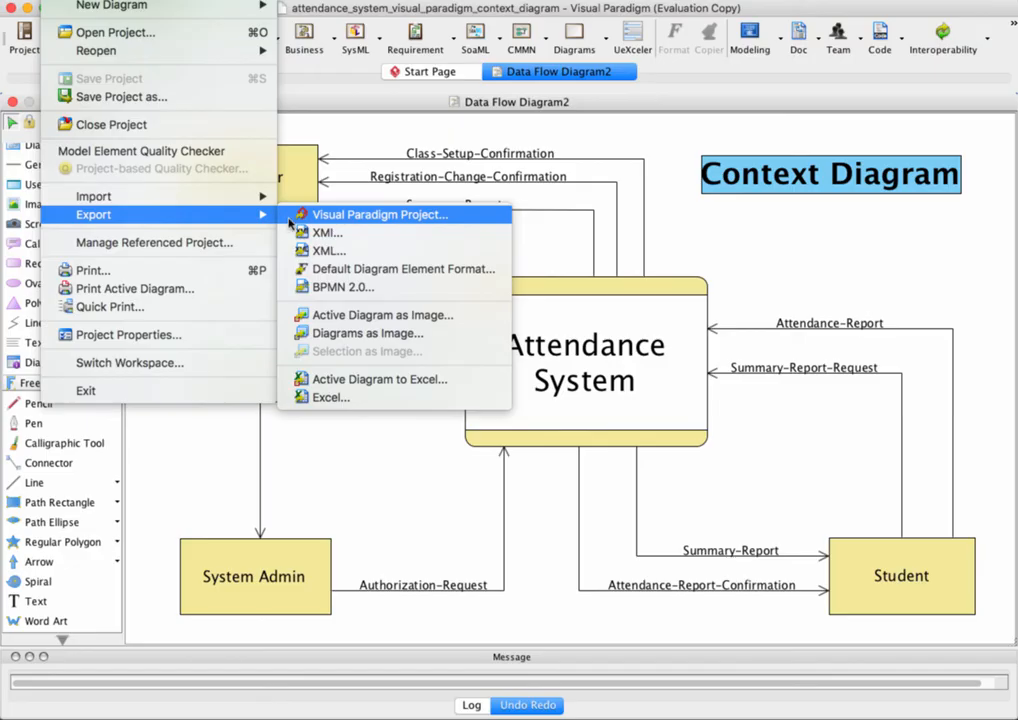
left_click(364, 316)
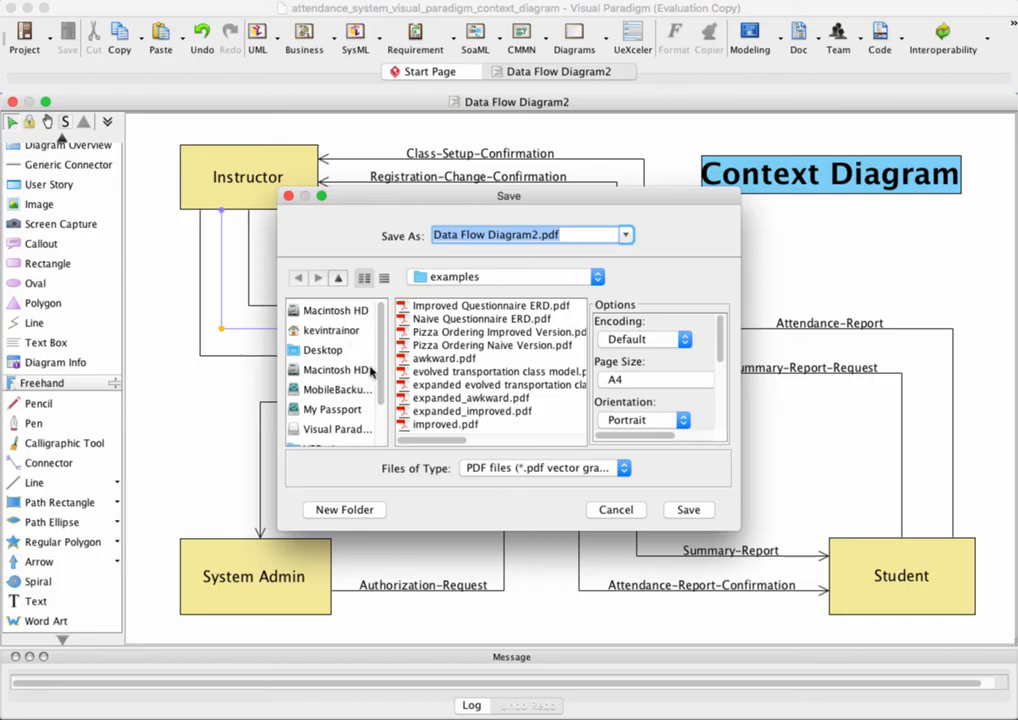
left_click_drag(381, 360, 372, 336)
left_click(314, 331)
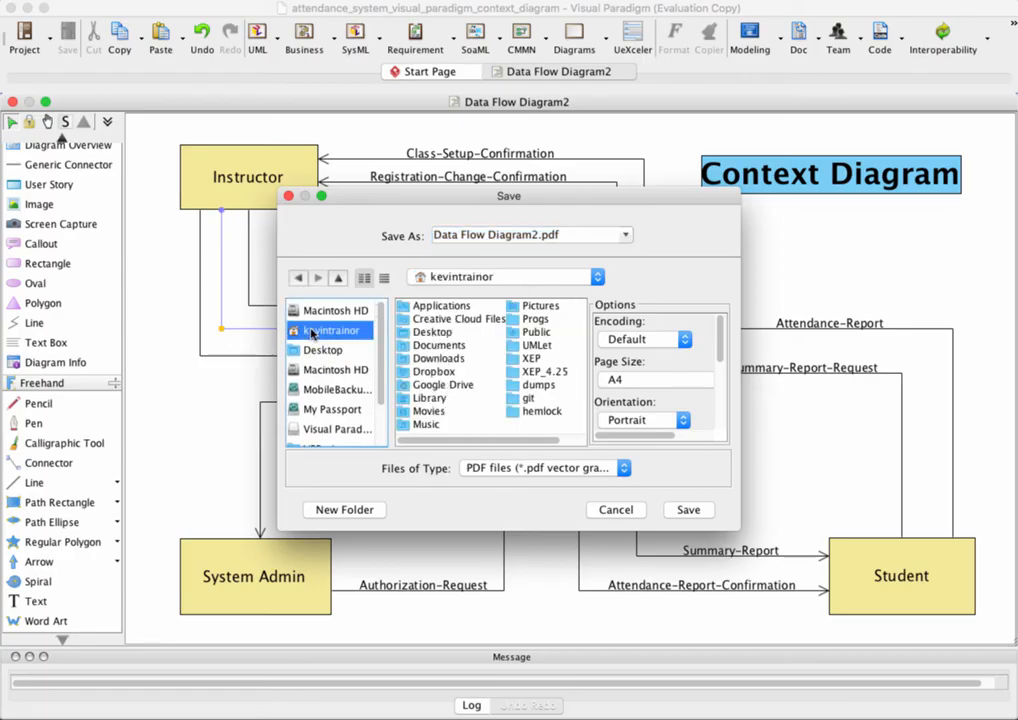
double_click(440, 345)
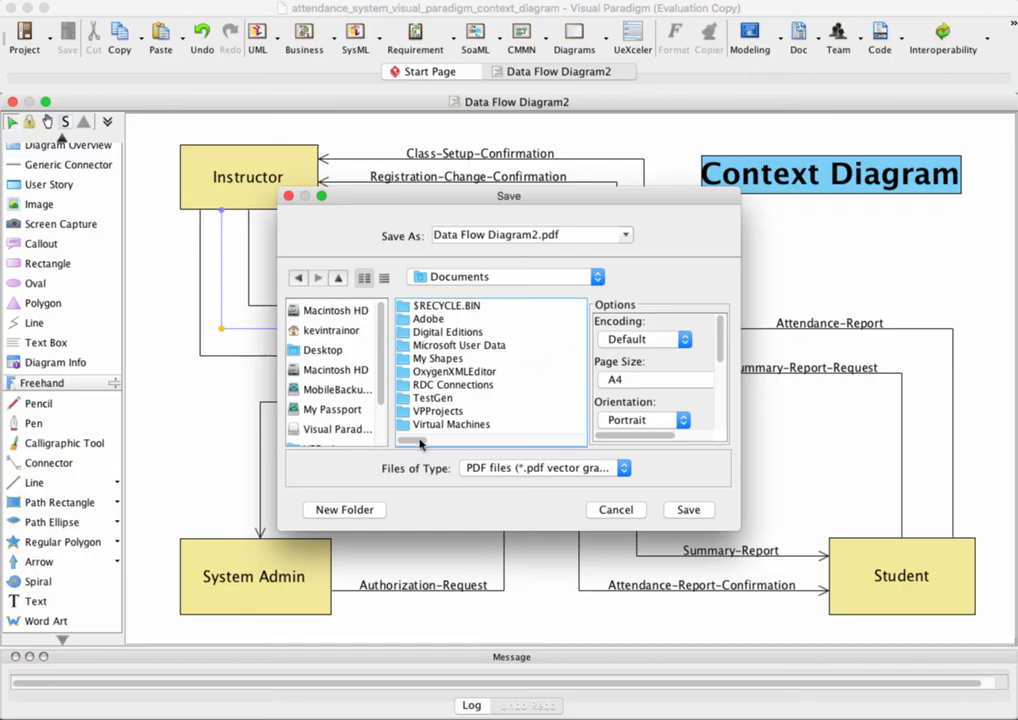
left_click_drag(425, 450, 454, 442)
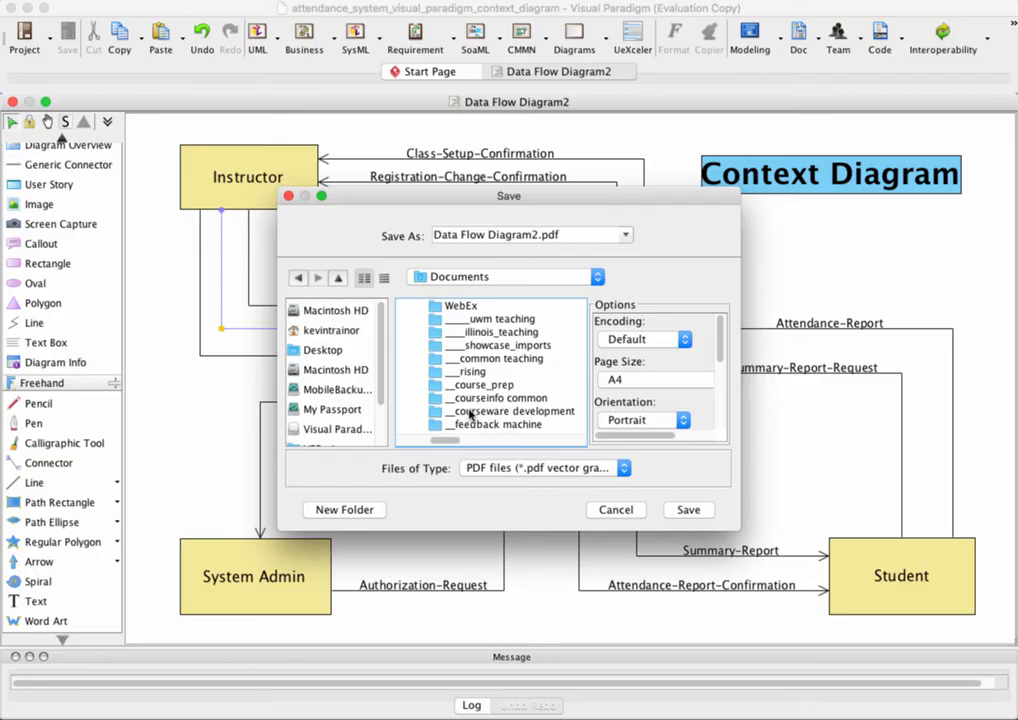
double_click(470, 414)
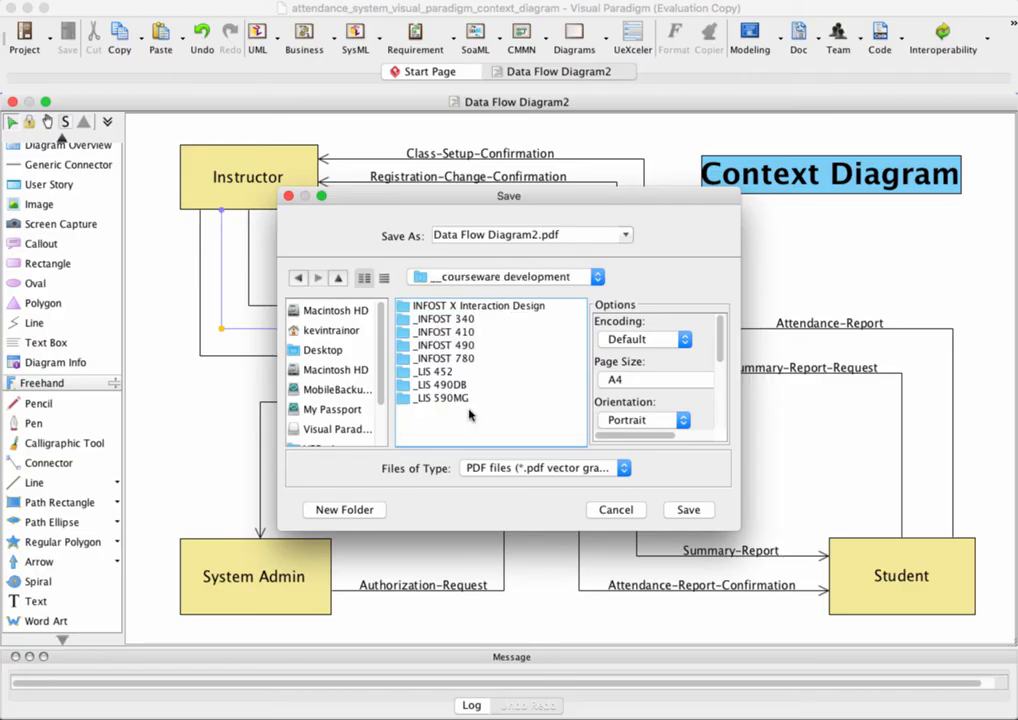
left_click(458, 320)
double_click(458, 320)
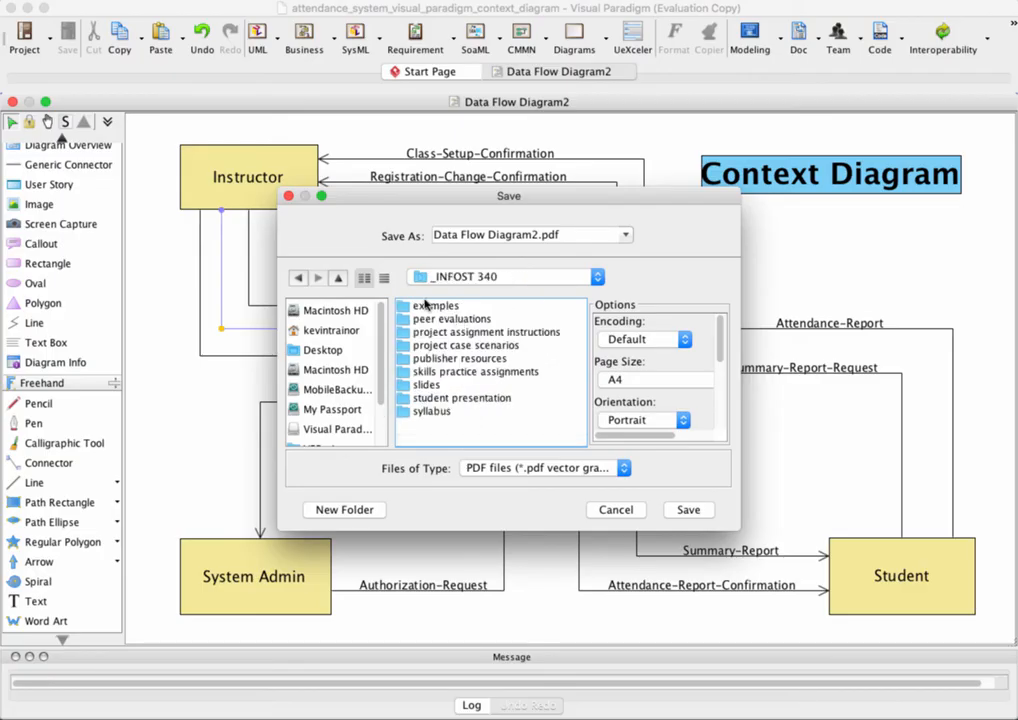
double_click(428, 306)
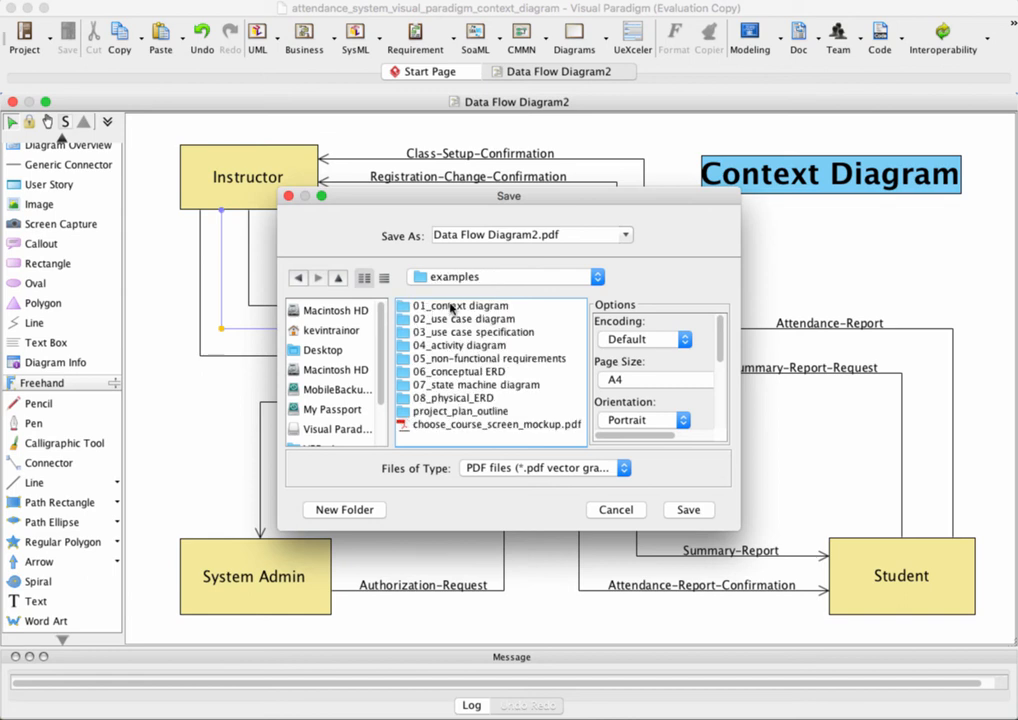
double_click(448, 306)
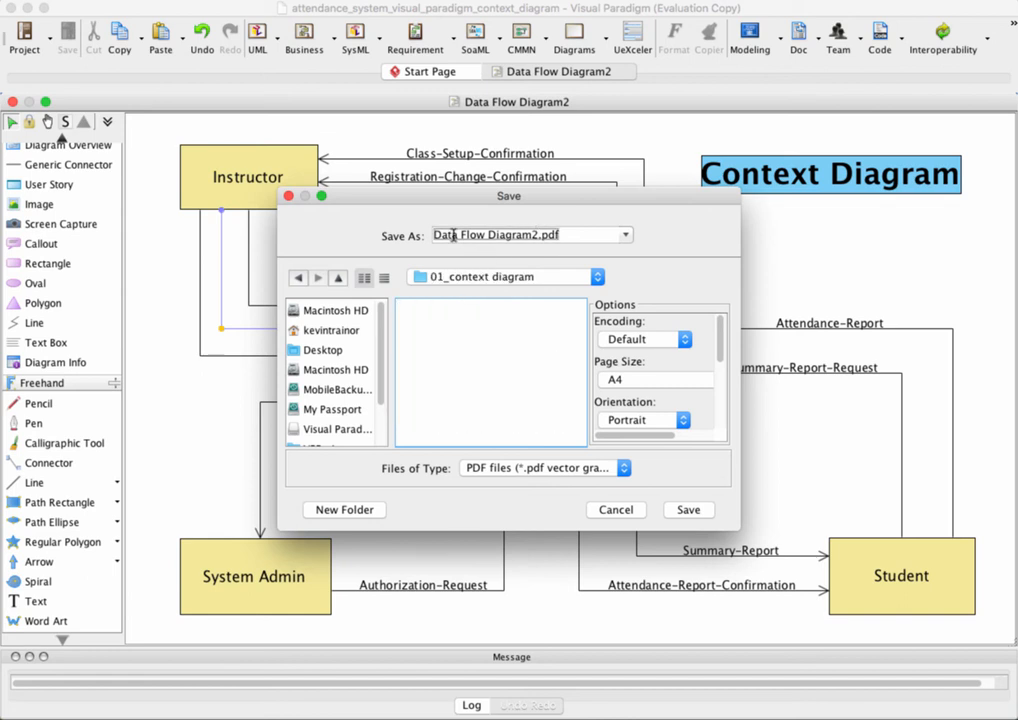
Step: Clear the default name of the export file, keeping only the .pdf extension
triple_click(538, 236)
left_click(538, 236)
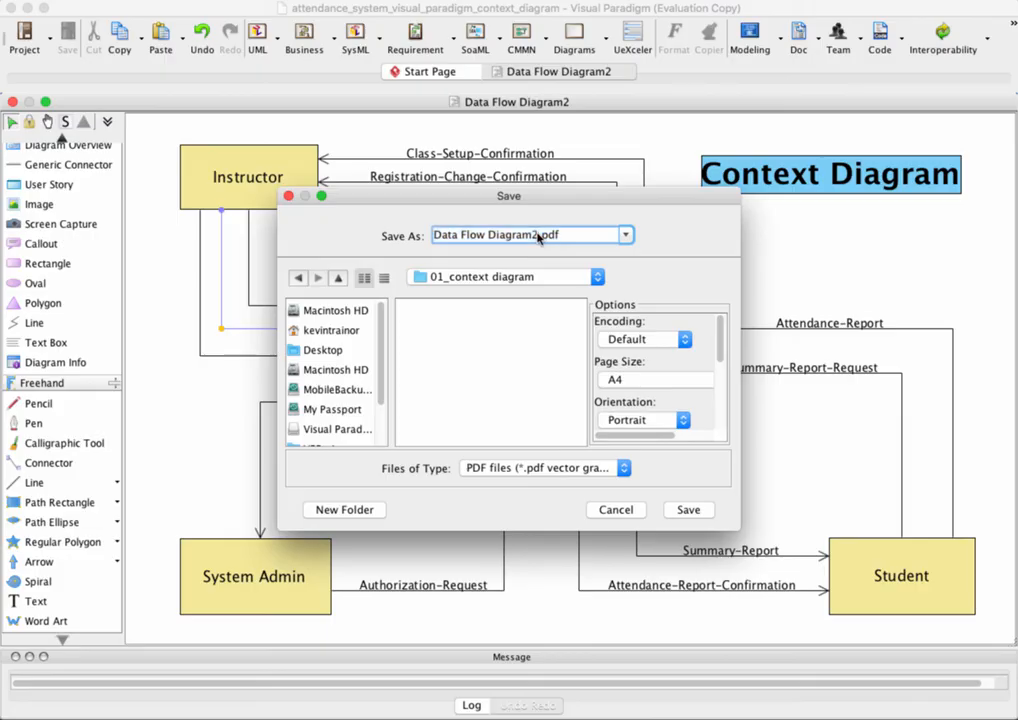
key("BackSpace")
key("BackSpace")
key("BackSpace")
key("BackSpace")
key("BackSpace")
key("BackSpace")
key("BackSpace")
key("BackSpace")
key("BackSpace")
key("BackSpace")
key("BackSpace")
key("BackSpace")
key("BackSpace")
key("BackSpace")
key("BackSpace")
key("BackSpace")
key("BackSpace")
key("BackSpace")
type("attendance)")
key("BackSpace")
type("_system")
key("BackSpace")
key("BackSpace")
key("BackSpace")
key("BackSpace")
key("BackSpace")
key("BackSpace")
key("BackSpace")
key("BackSpace")
key("BackSpace")
key("BackSpace")
key("BackSpace")
key("BackSpace")
key("BackSpace")
key("BackSpace")
key("BackSpace")
key("BackSpace")
key("BackSpace")
Step: Name the PDF with the author's last and first name followed by _skills_practice_context_diagram, save it and open the exported file
type("trainor_kevin_skills_practice")
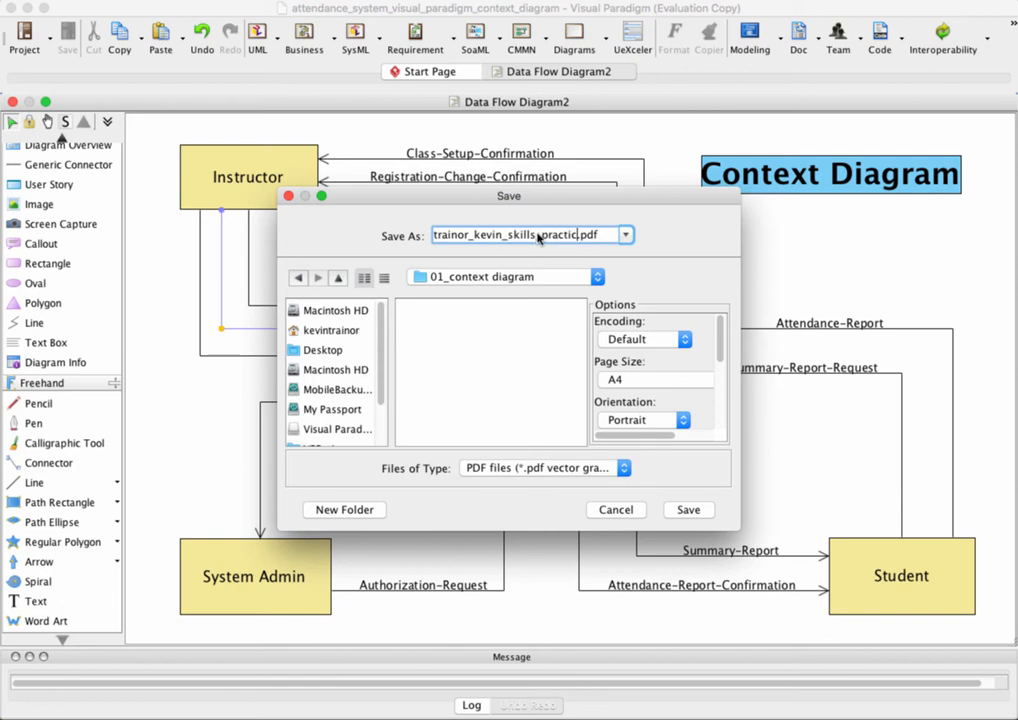
type("_context_d")
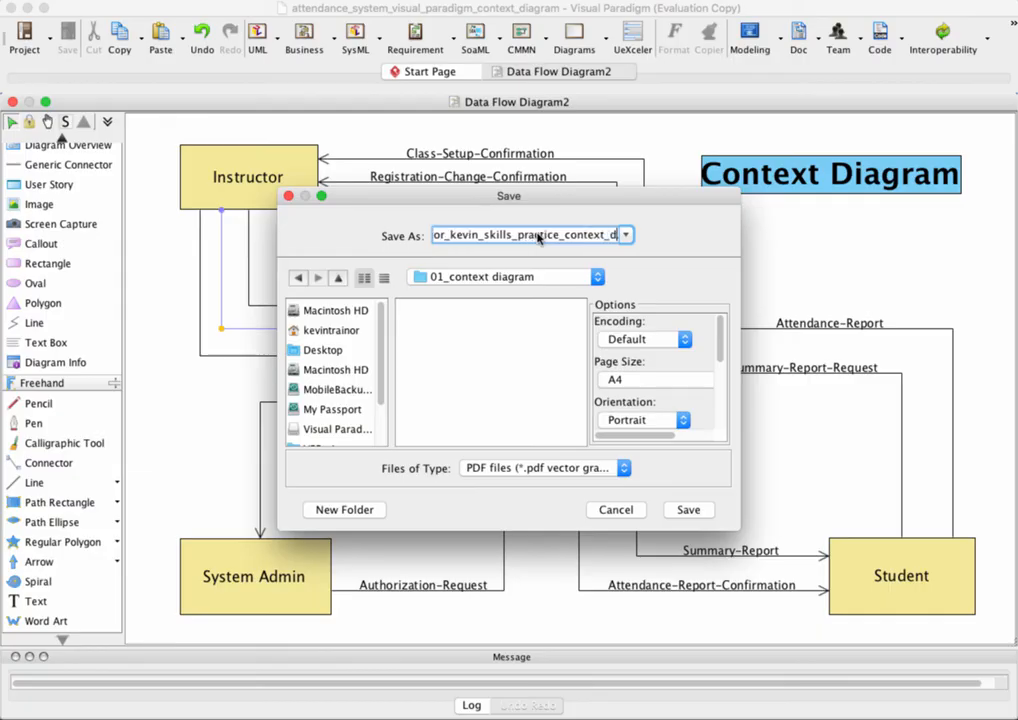
type("iagram")
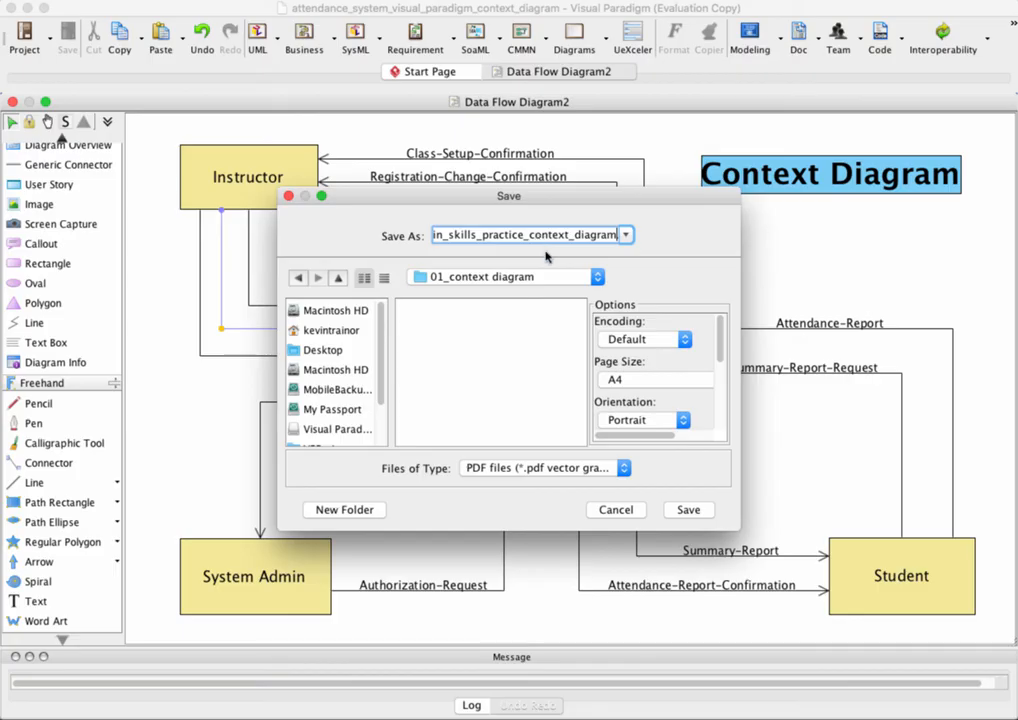
left_click(690, 510)
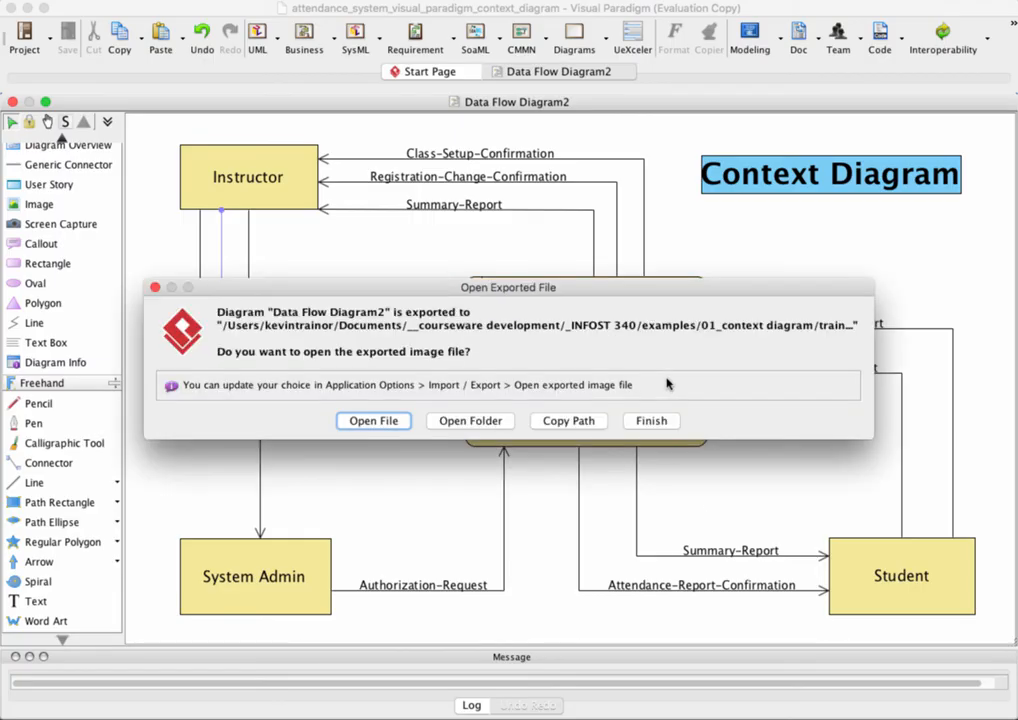
left_click(395, 421)
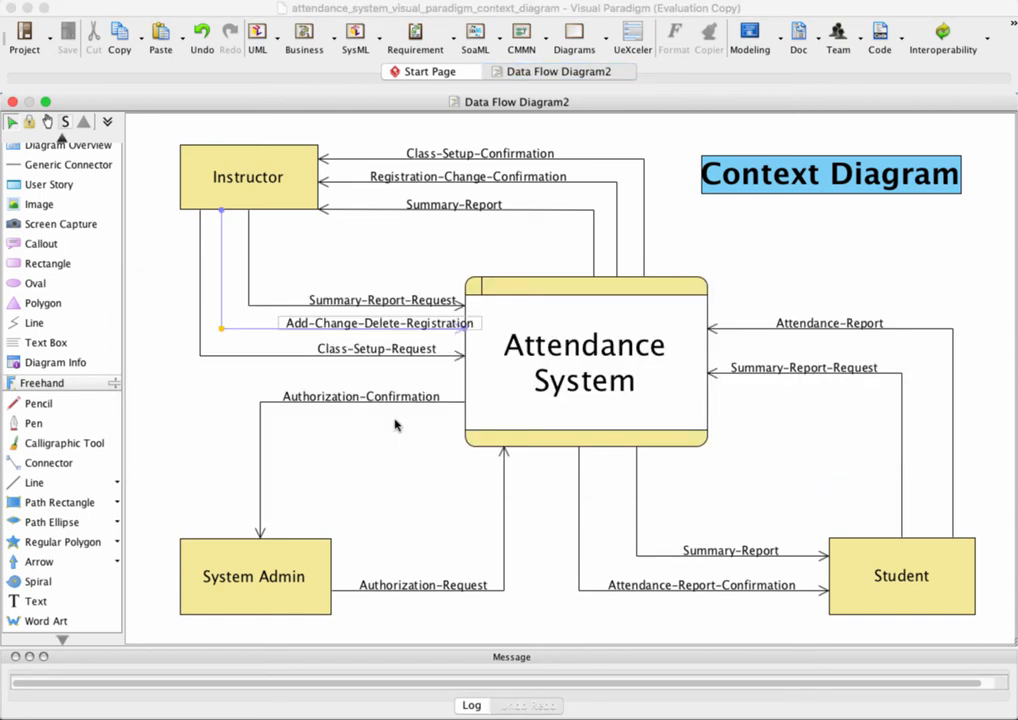